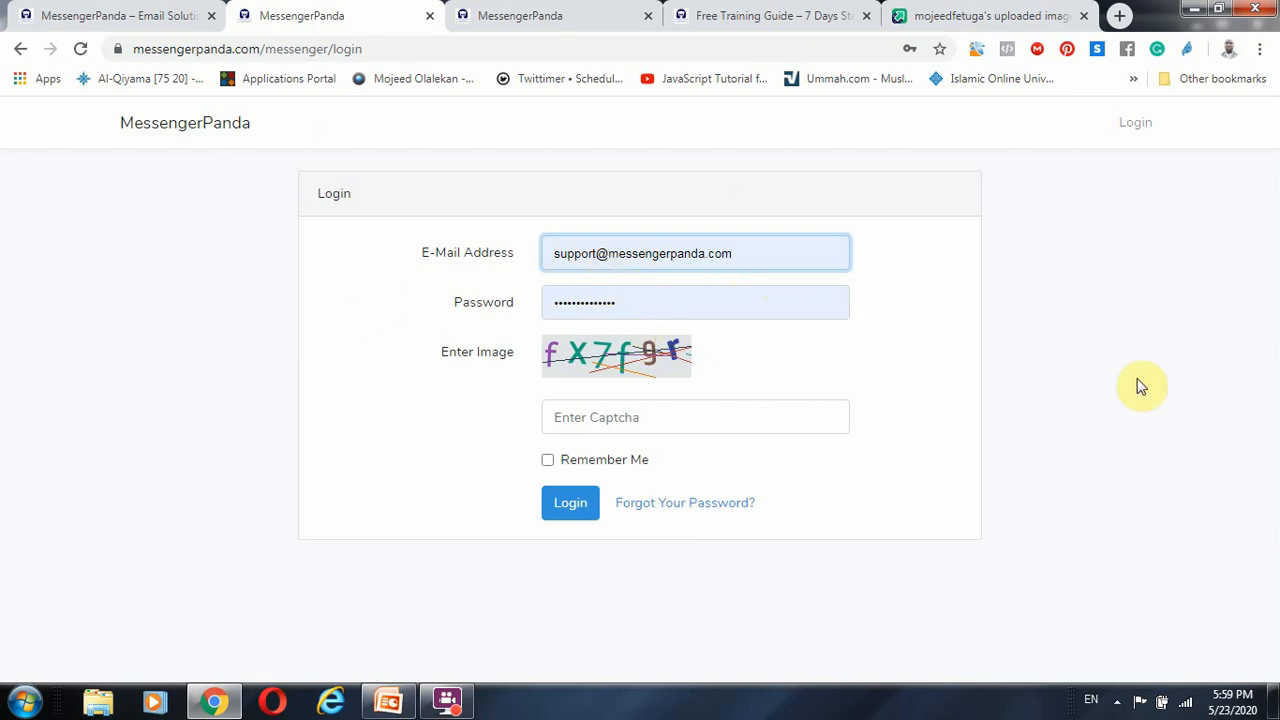
Enter the captcha code shown in the image and log in with the prefilled e-mail address and password
left_click_drag(429, 254, 526, 252)
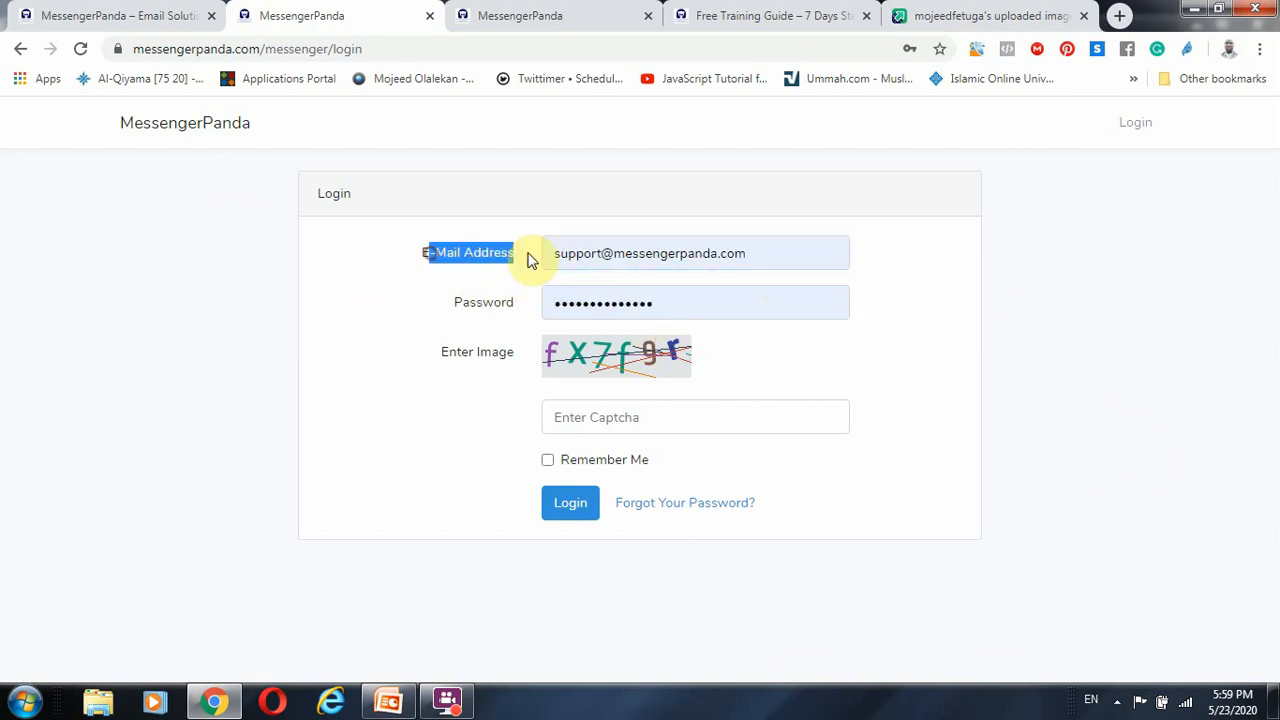
left_click(478, 299)
left_click_drag(560, 314, 666, 420)
left_click(668, 413)
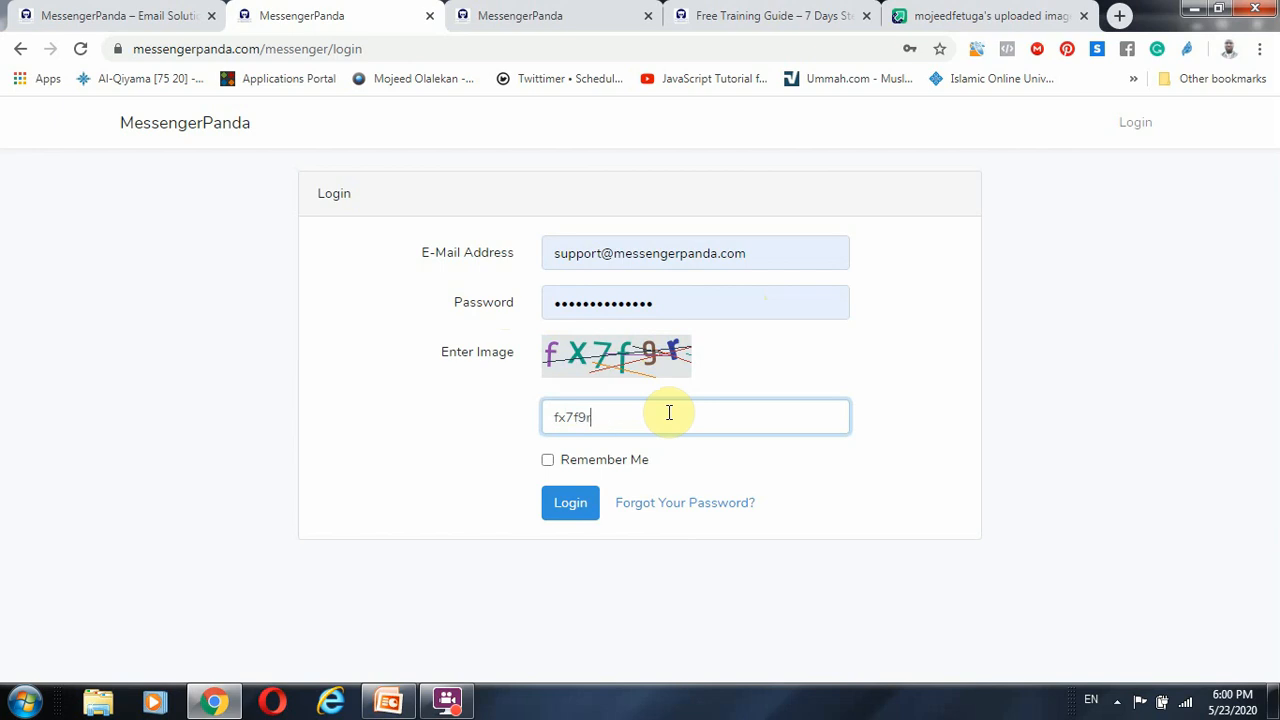
key("Return")
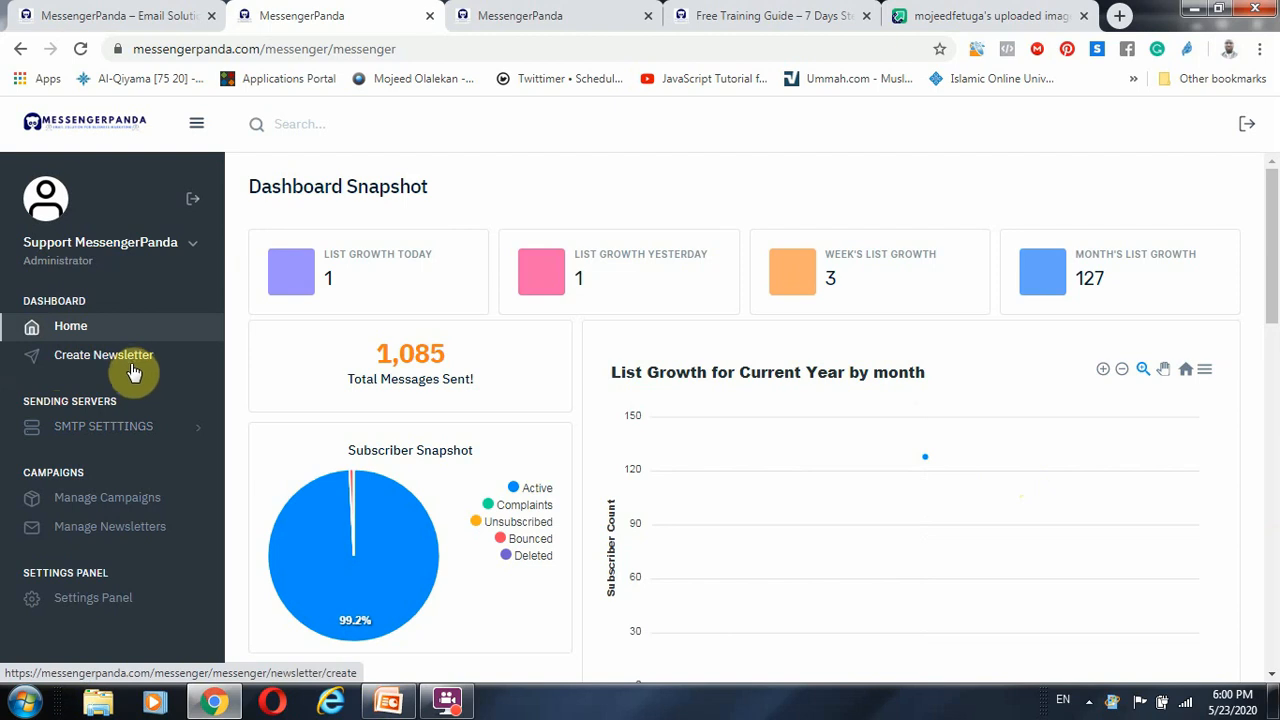
Expand the SMTP settings and review the options for existing, incoming and outgoing servers
left_click(118, 430)
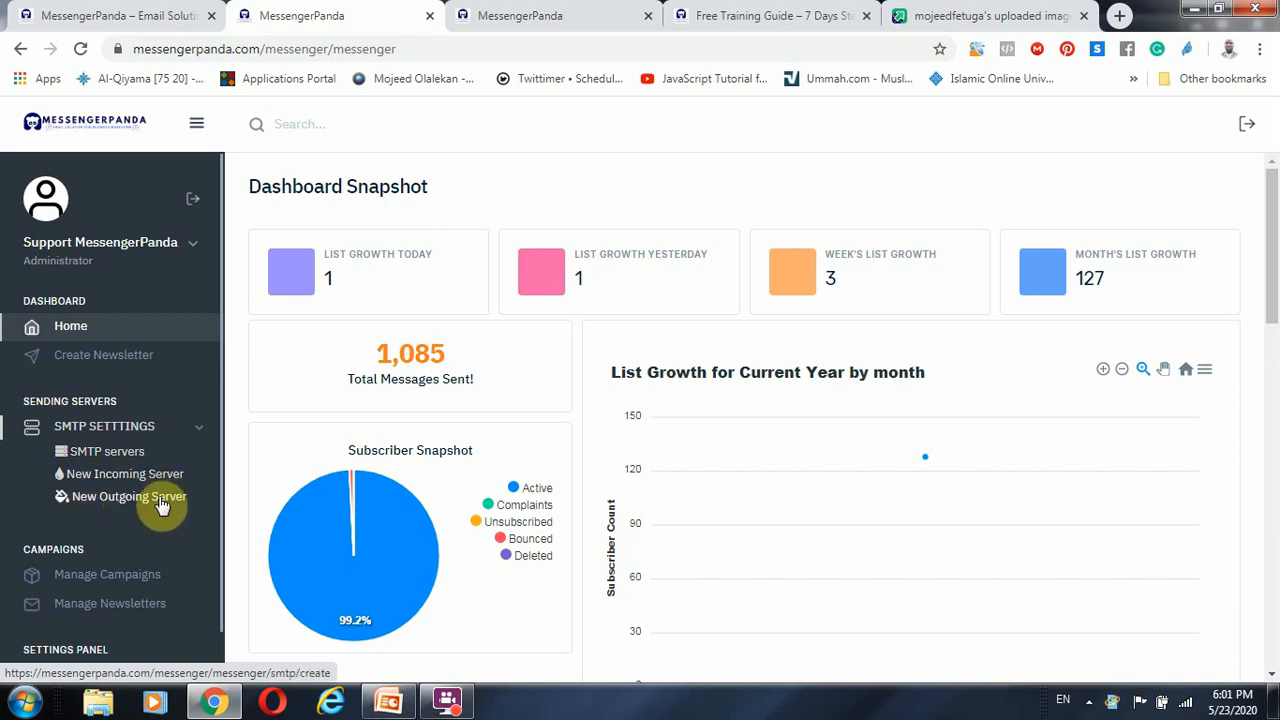
mouse_move(304, 486)
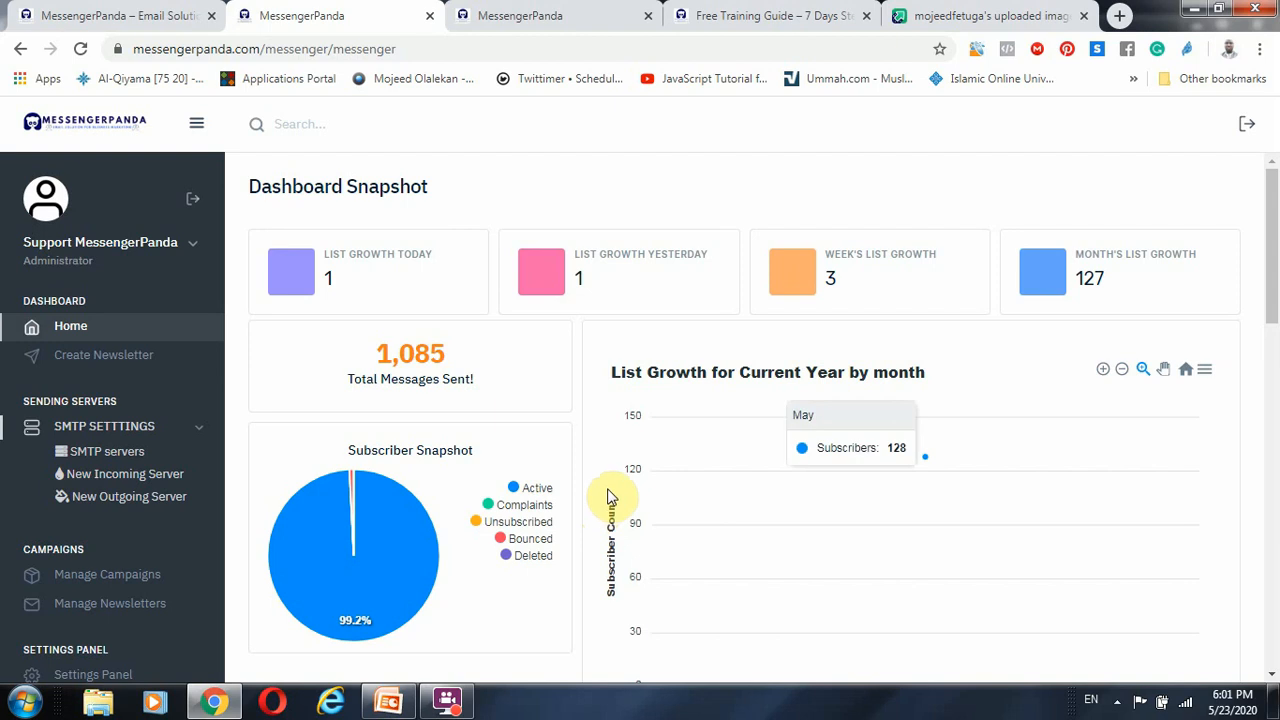
mouse_move(390, 505)
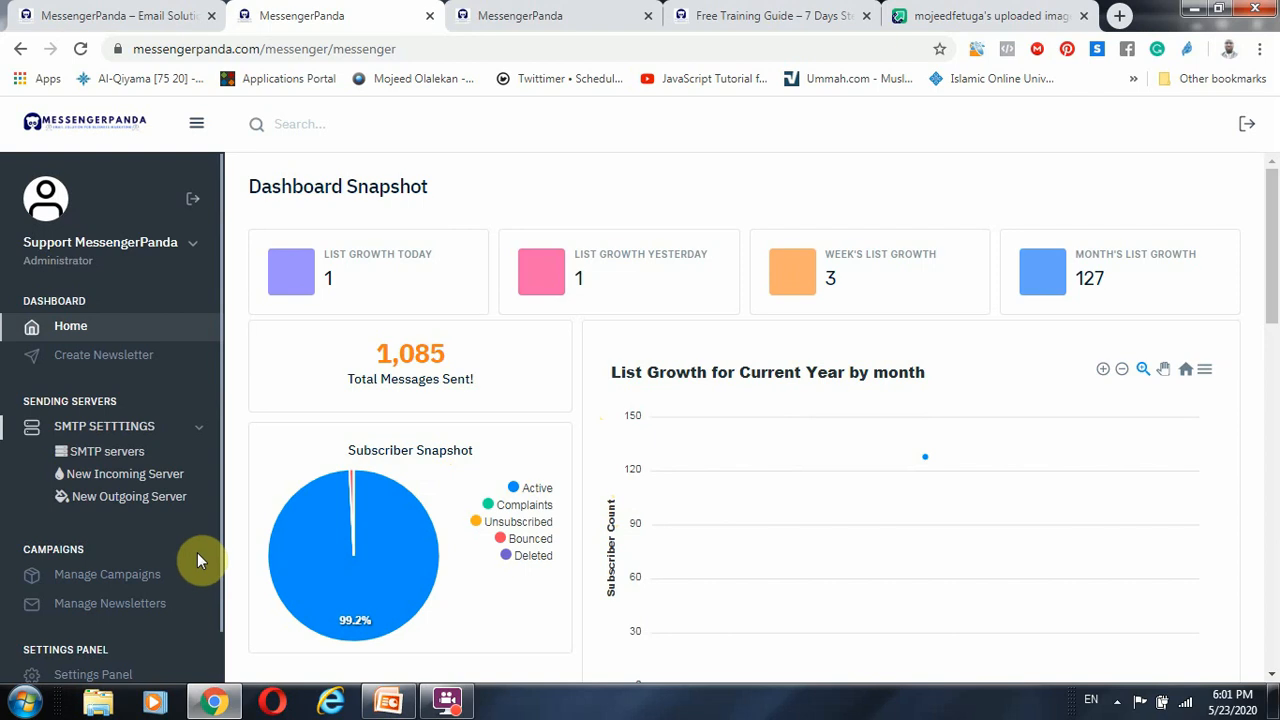
Go to the Settings Panel, check the installed application's public homepage, and return to the settings page
scroll(197, 552, "down", 1)
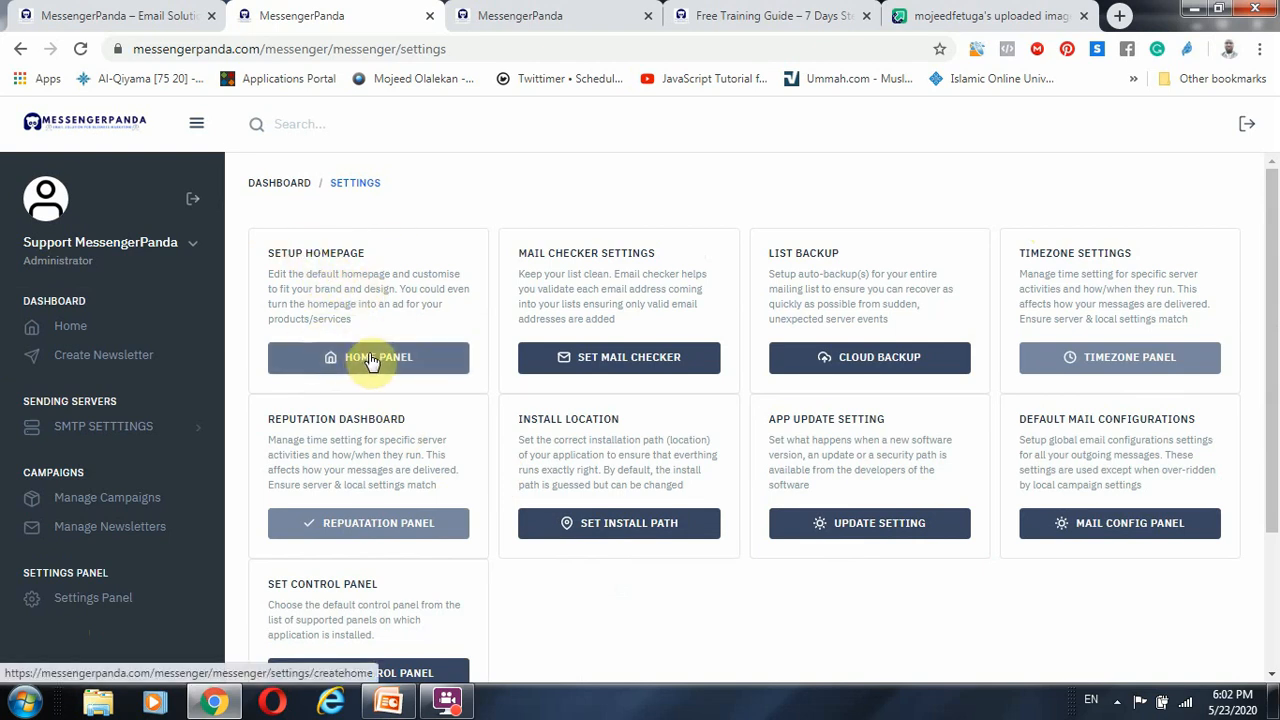
left_click(540, 12)
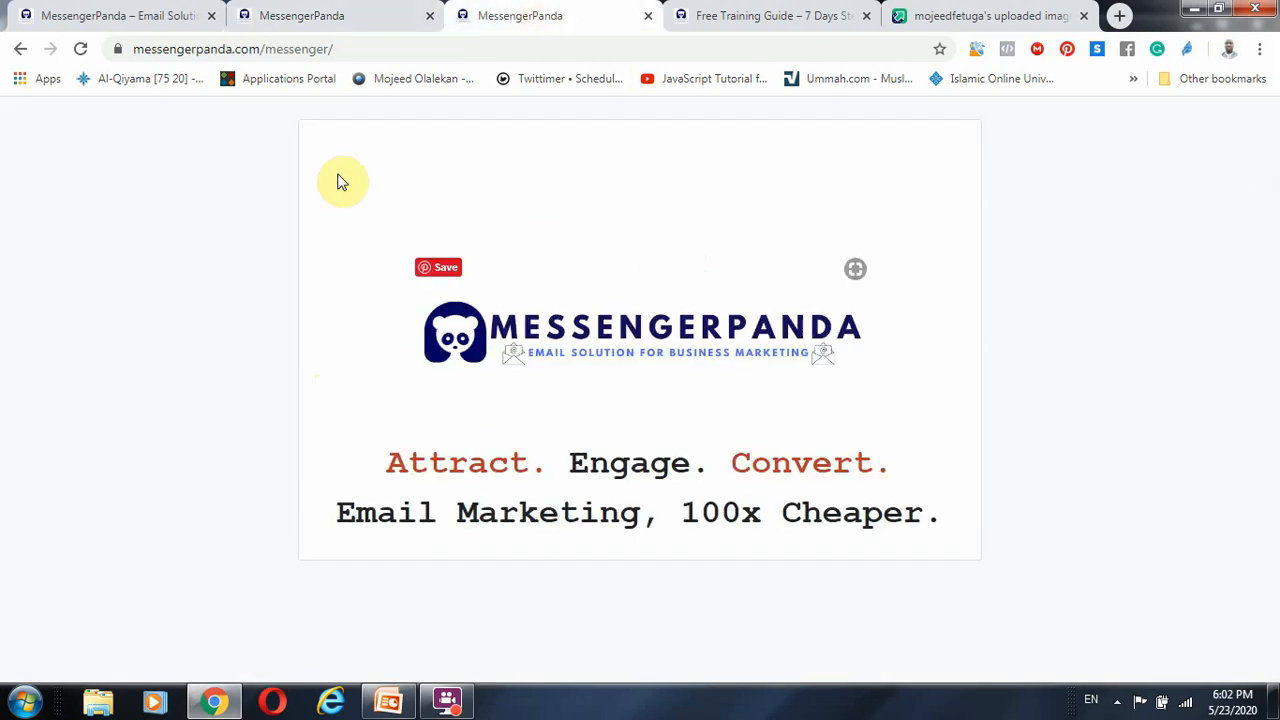
left_click(323, 10)
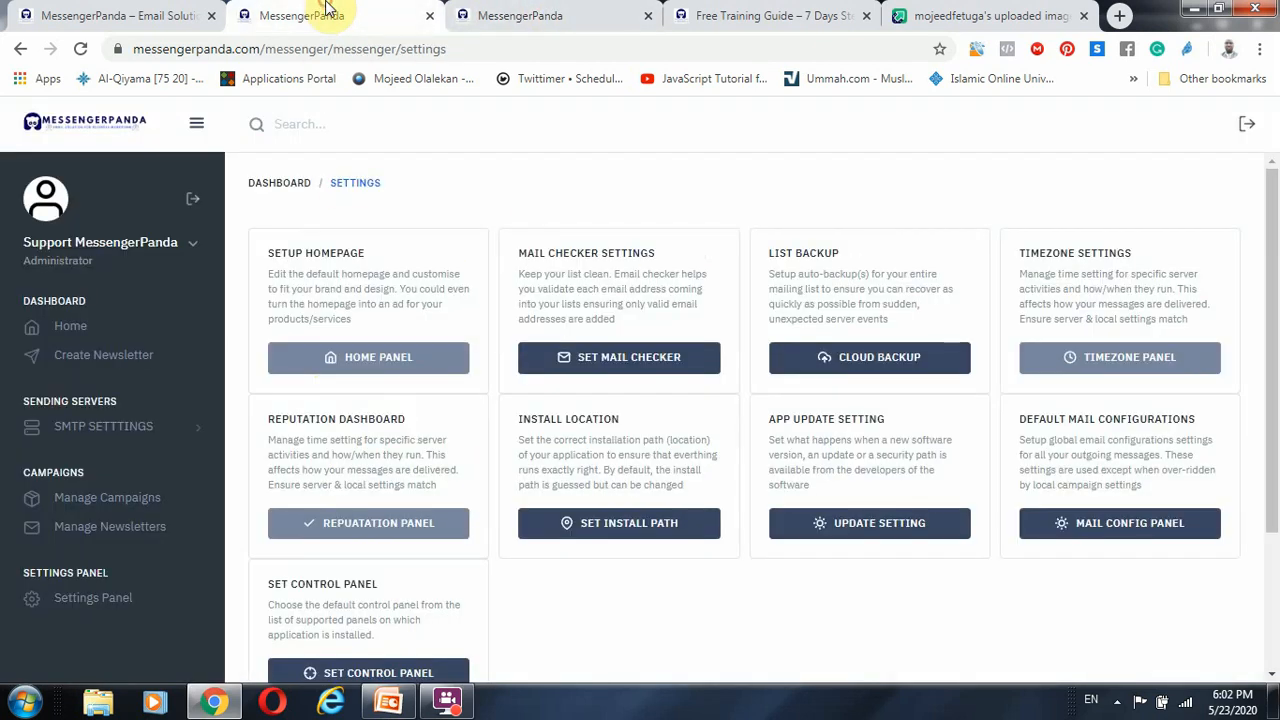
View the available email checker services in the Mail Checker Settings, and close the dialog without choosing one
left_click(613, 362)
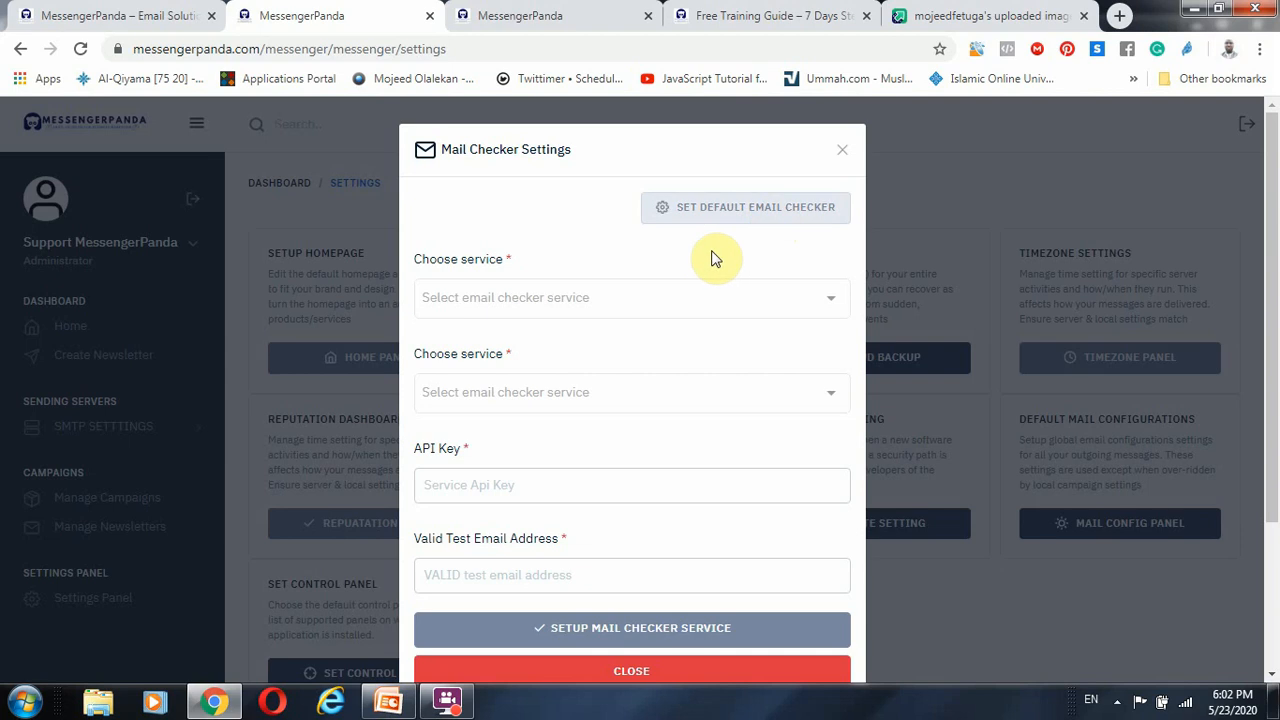
left_click(671, 294)
scroll(594, 429, "down", 2)
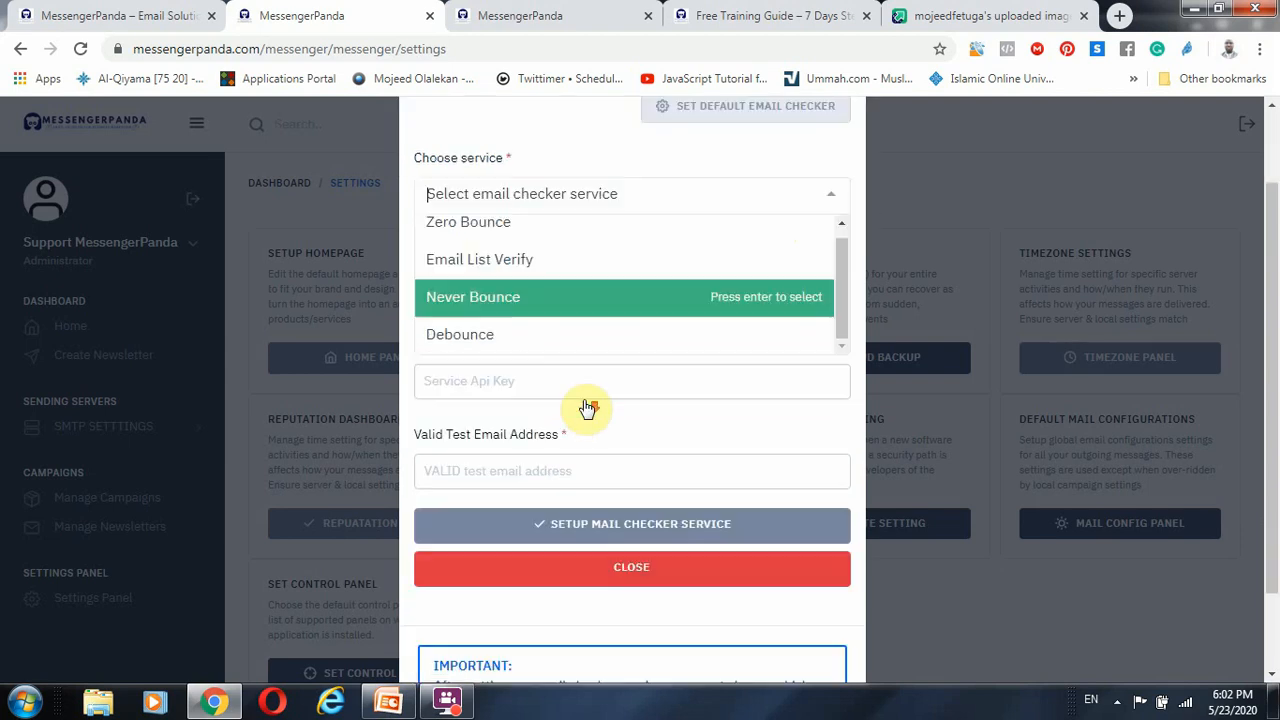
scroll(700, 340, "up", 2)
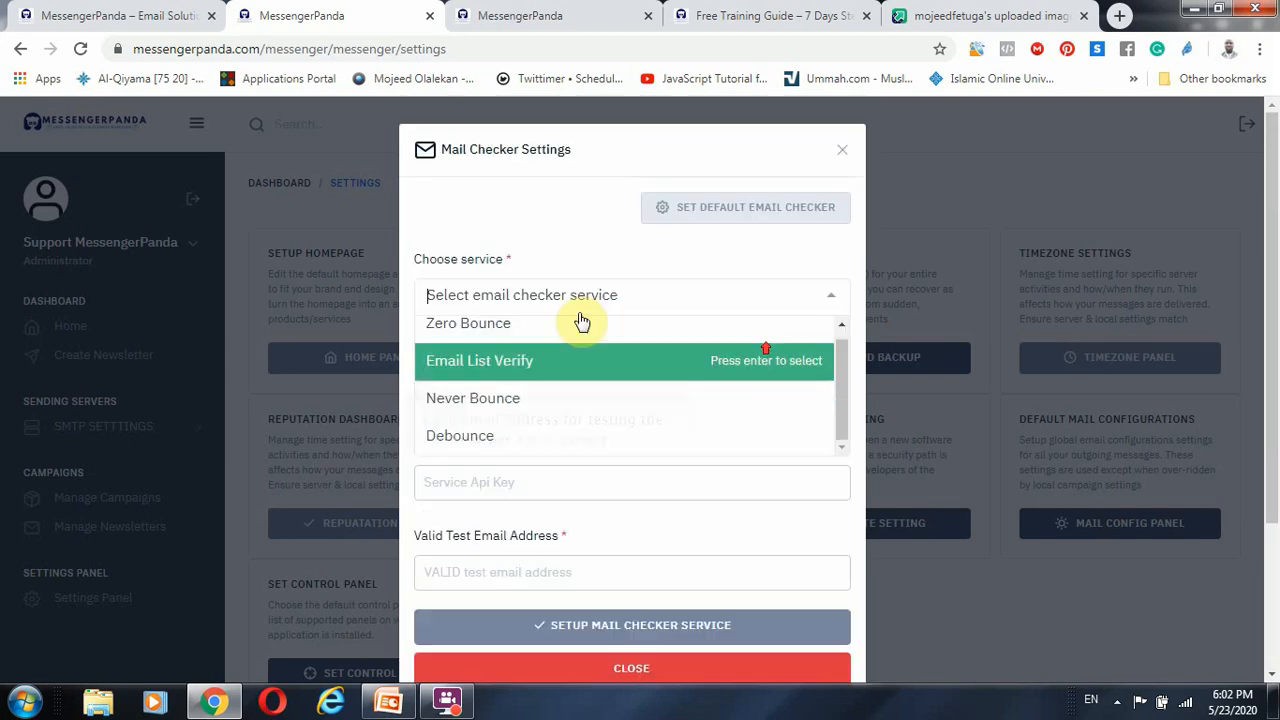
left_click(843, 152)
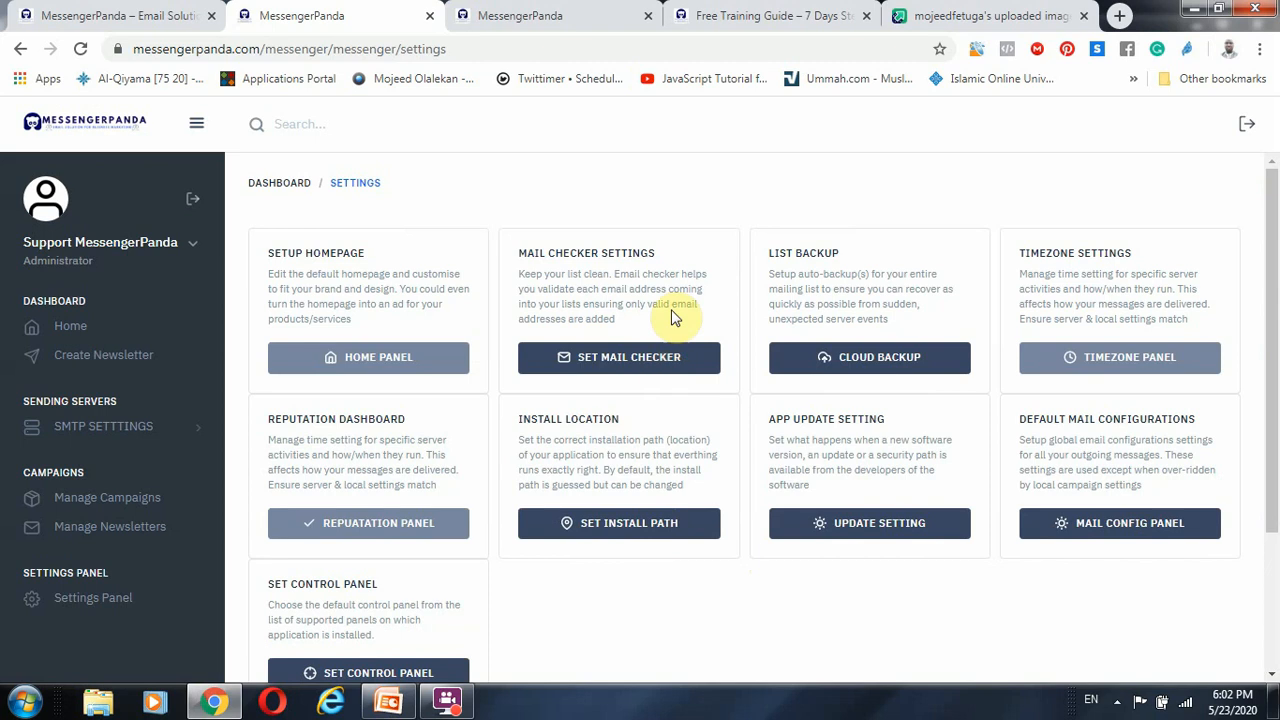
Return to the home dashboard and inspect the Subscriber Snapshot chart
left_click(65, 328)
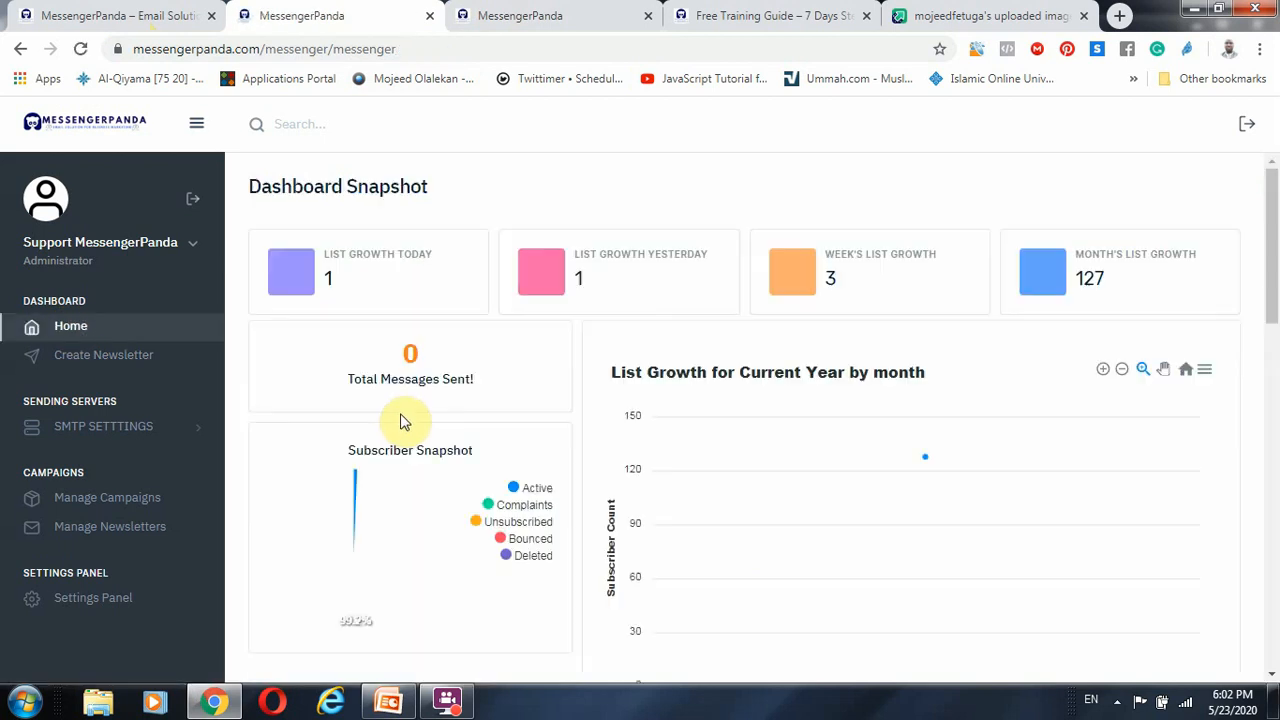
mouse_move(350, 510)
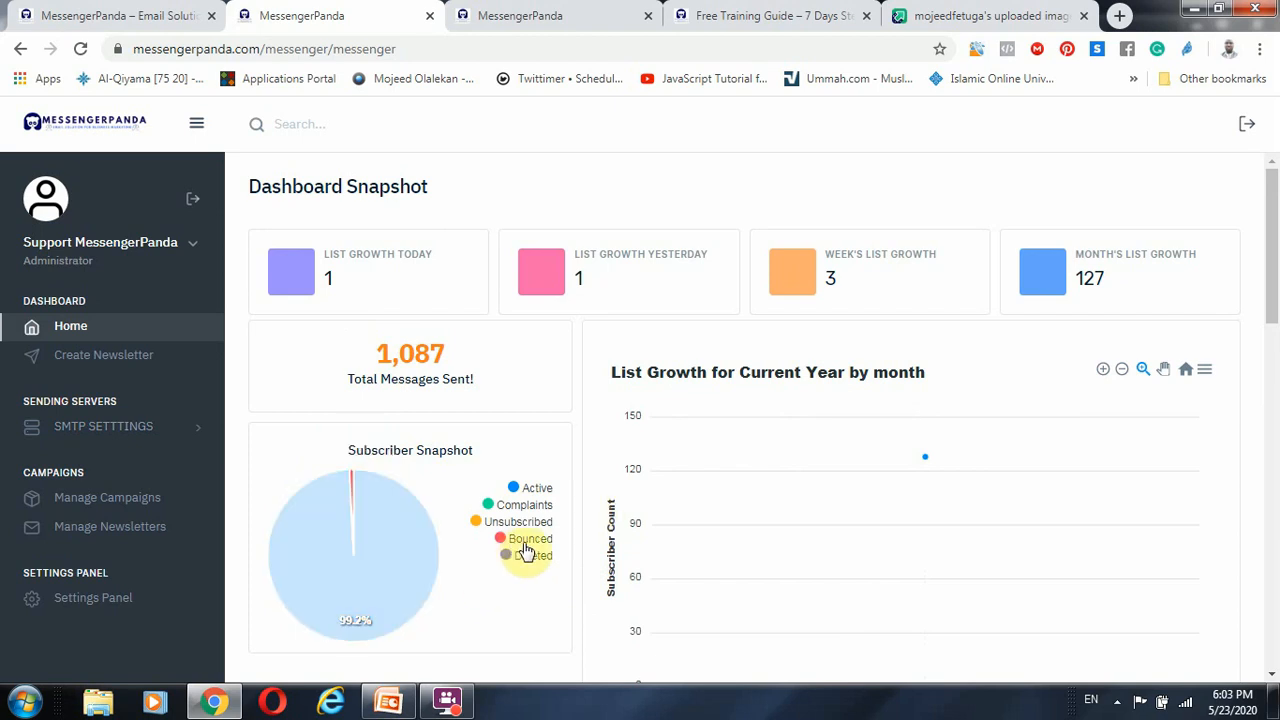
mouse_move(418, 594)
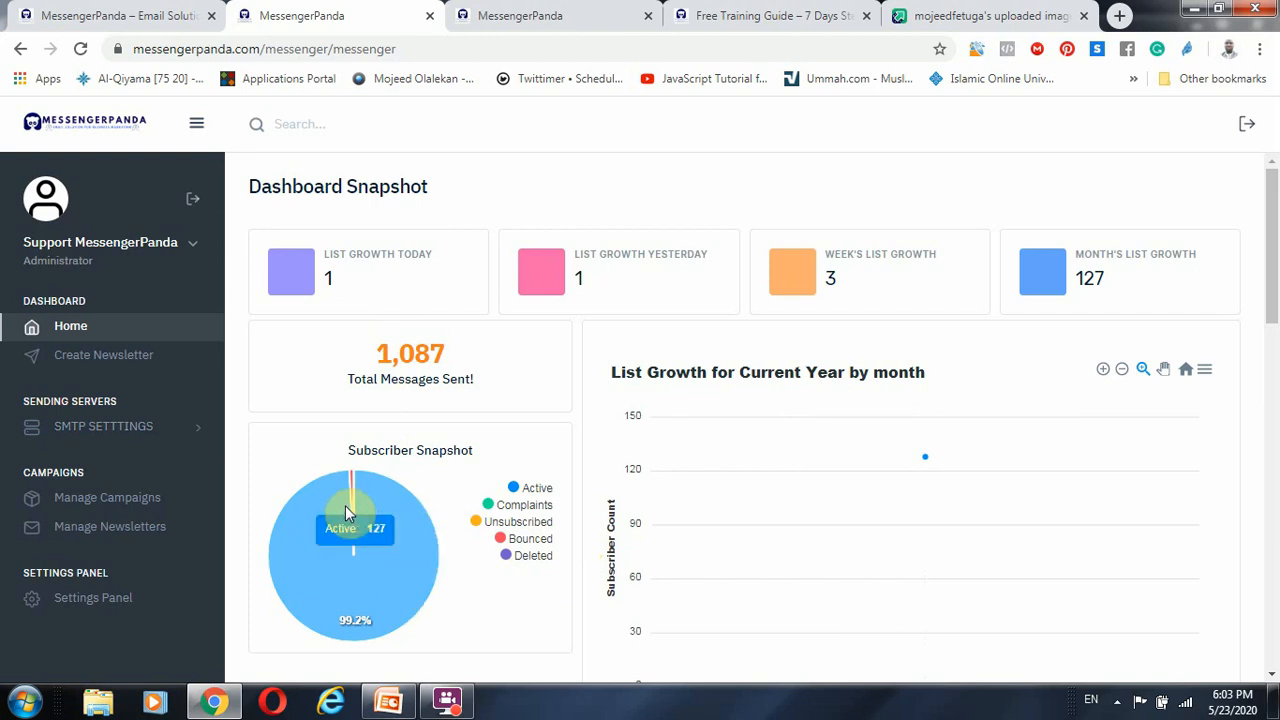
Reopen the Settings Panel and review the App Update Setting and Timezone Settings cards
left_click(97, 615)
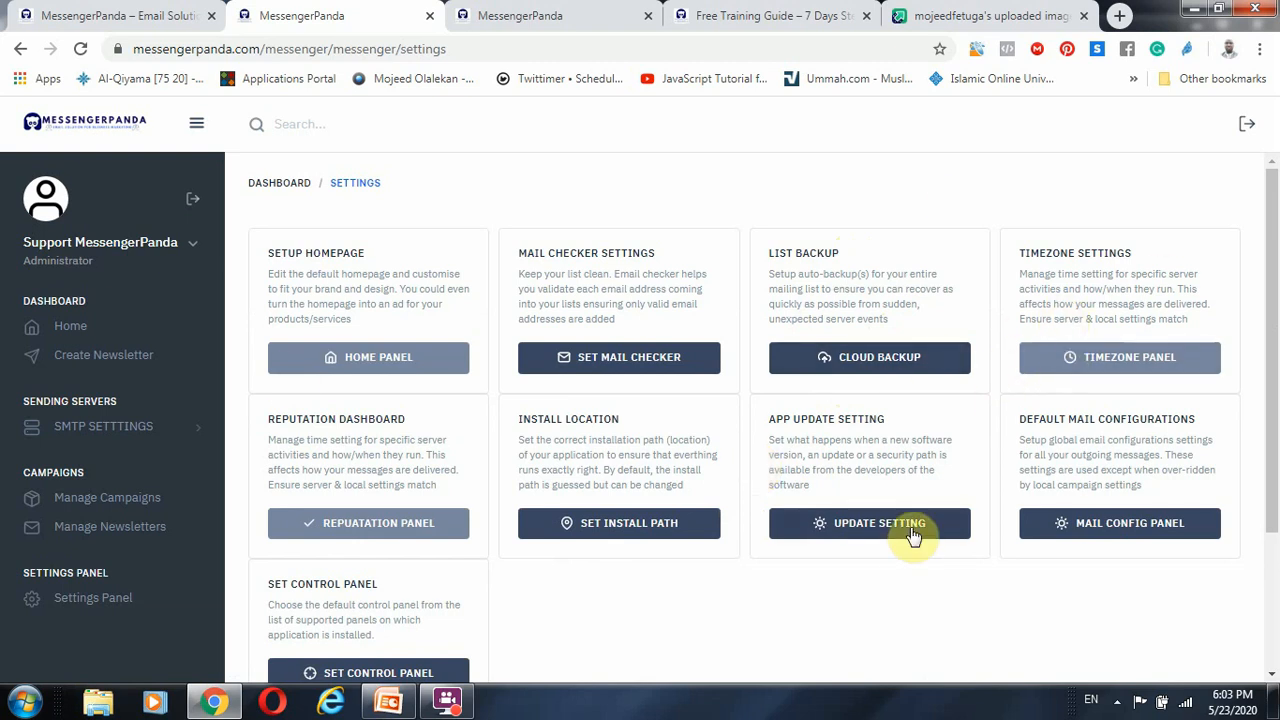
left_click_drag(775, 418, 935, 423)
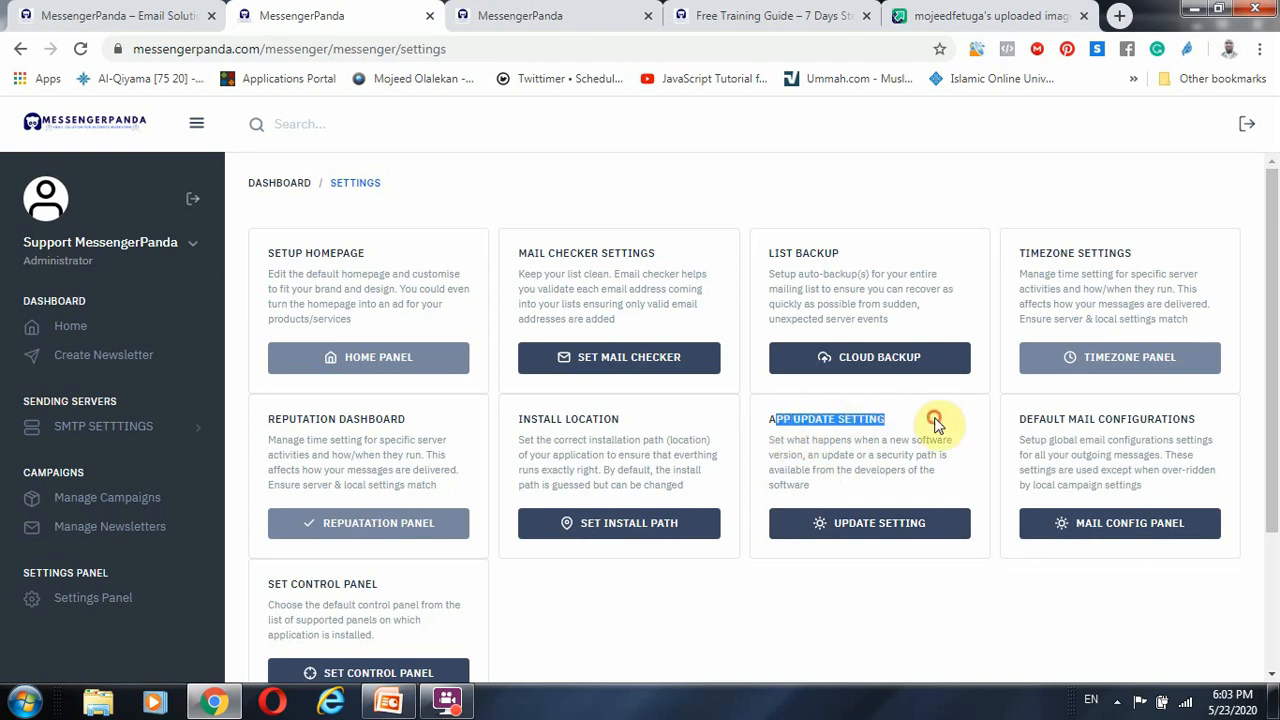
left_click_drag(1140, 245, 1035, 280)
left_click(1180, 243)
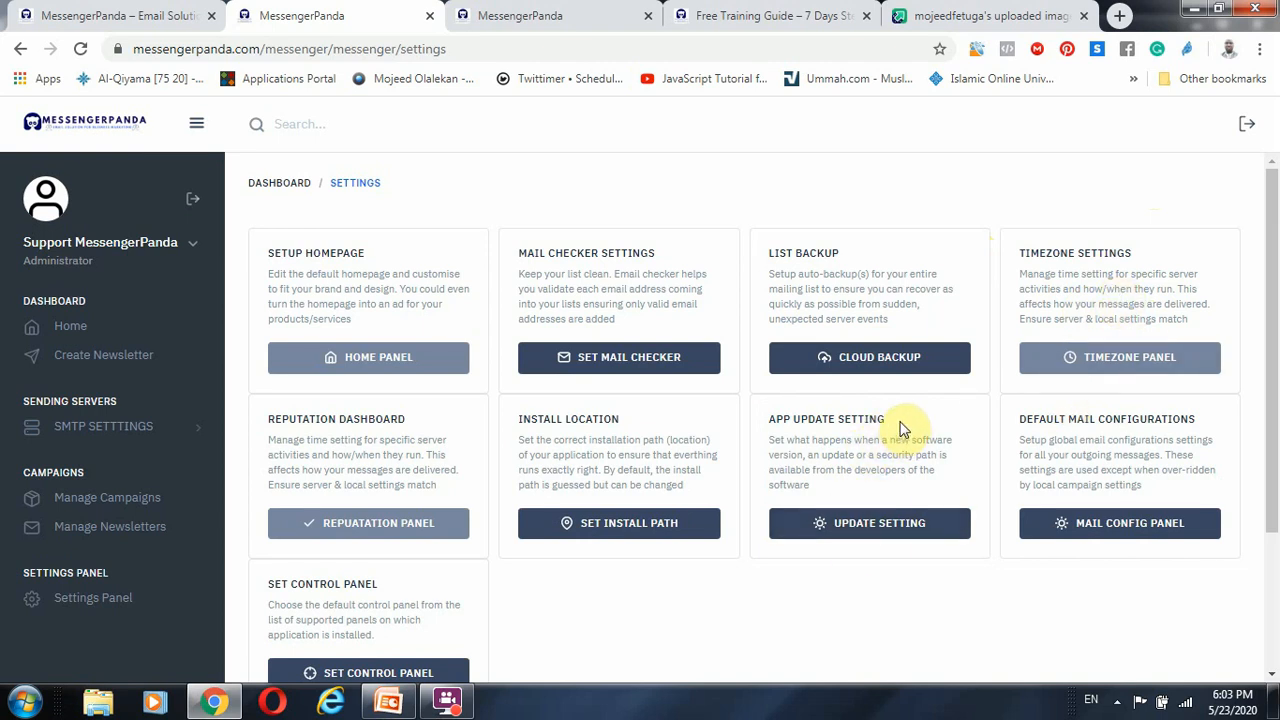
left_click_drag(898, 424, 768, 405)
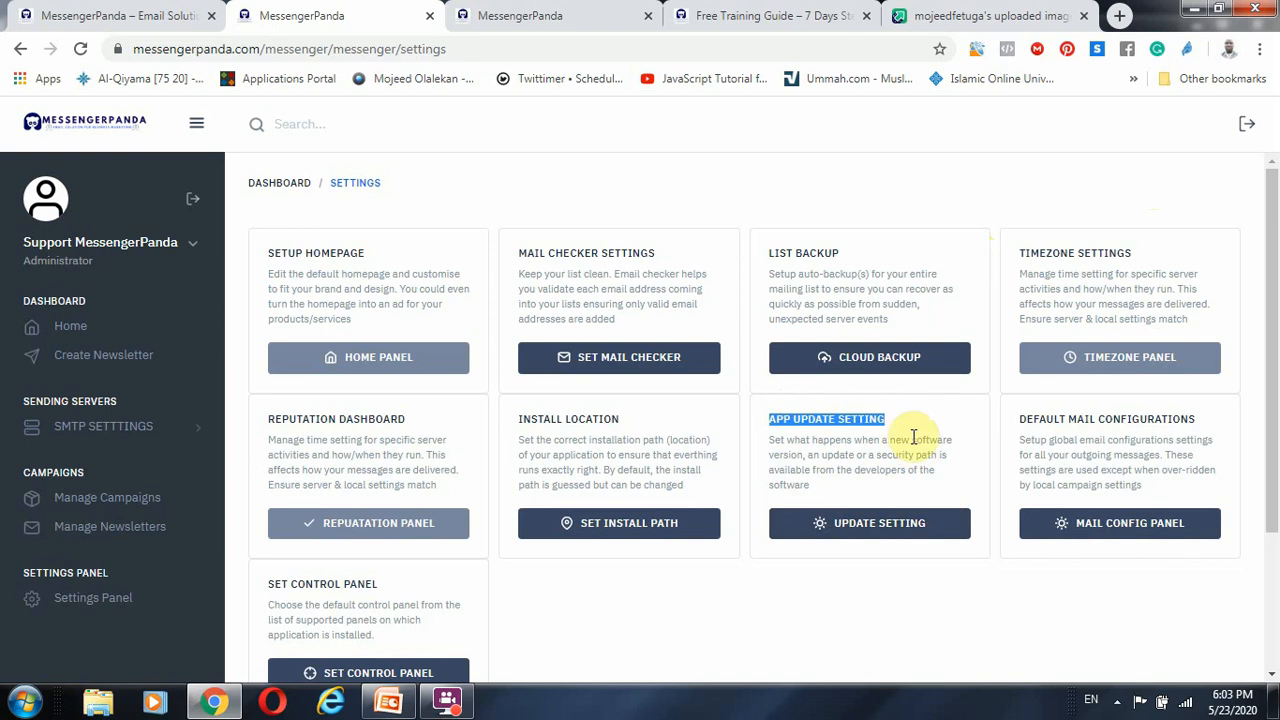
Compare the main MessengerPanda website with the installed application's homepage, and return to the settings page
left_click(82, 16)
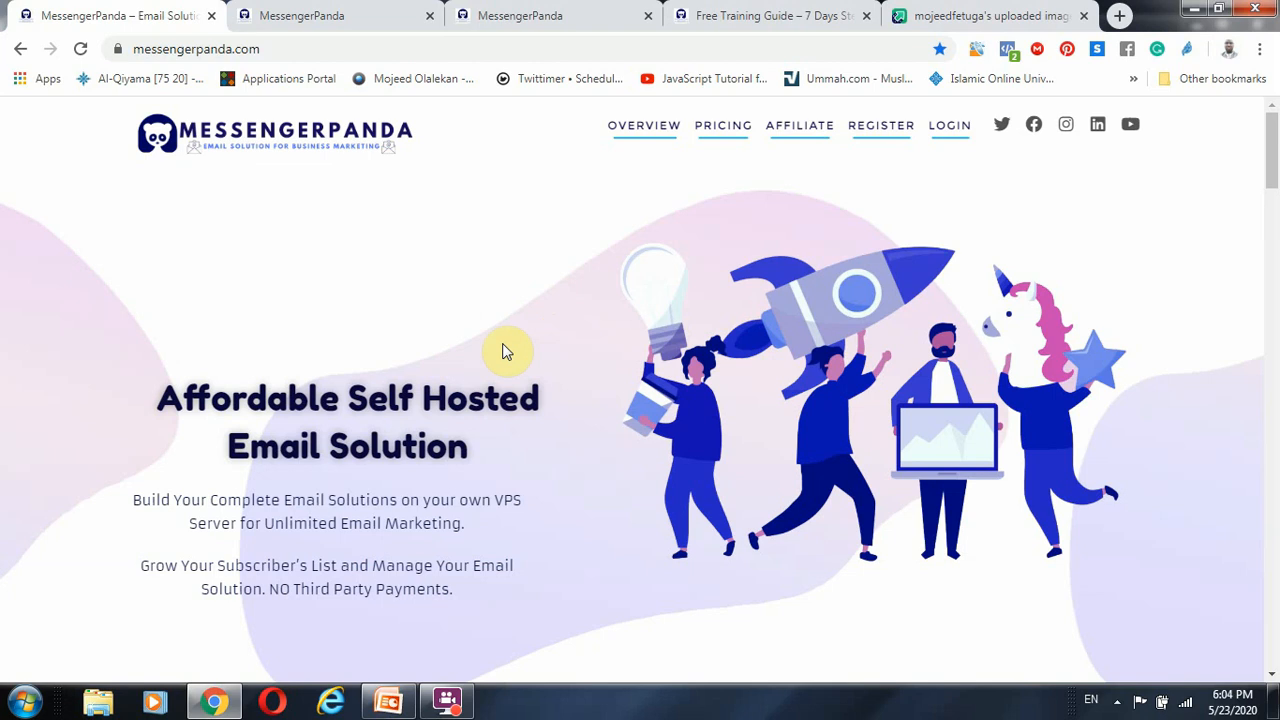
left_click(528, 15)
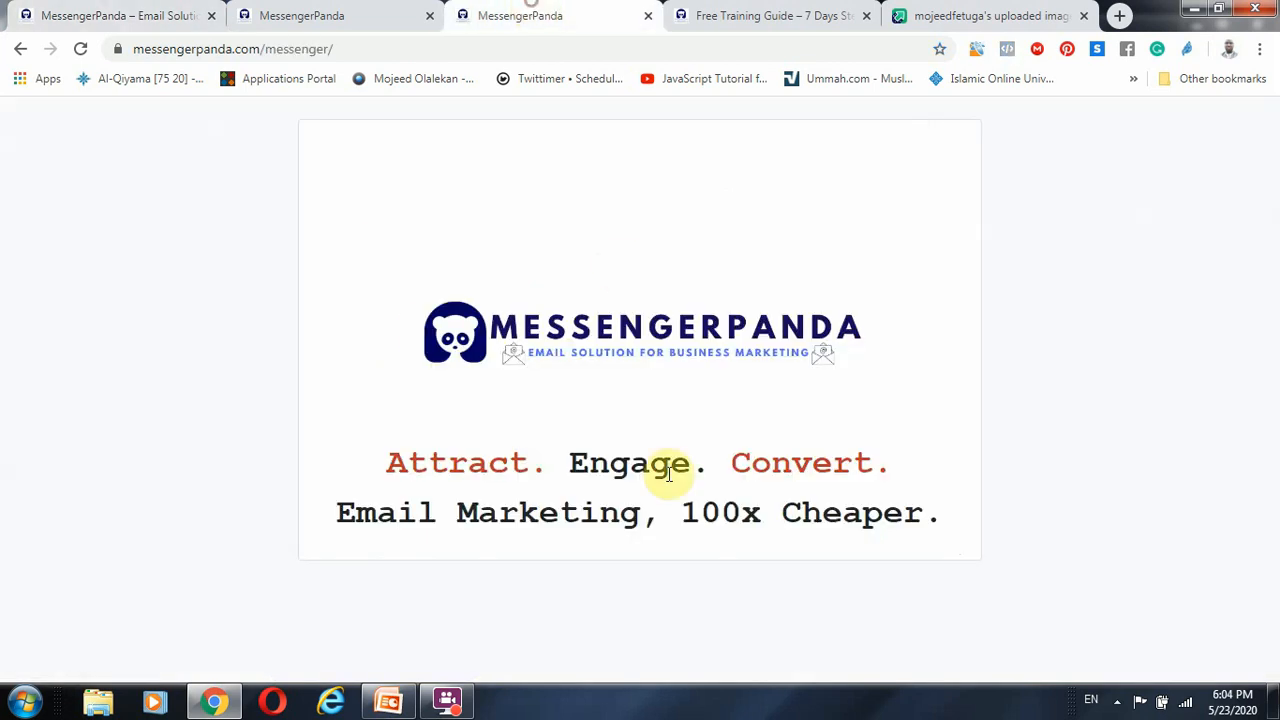
left_click(374, 14)
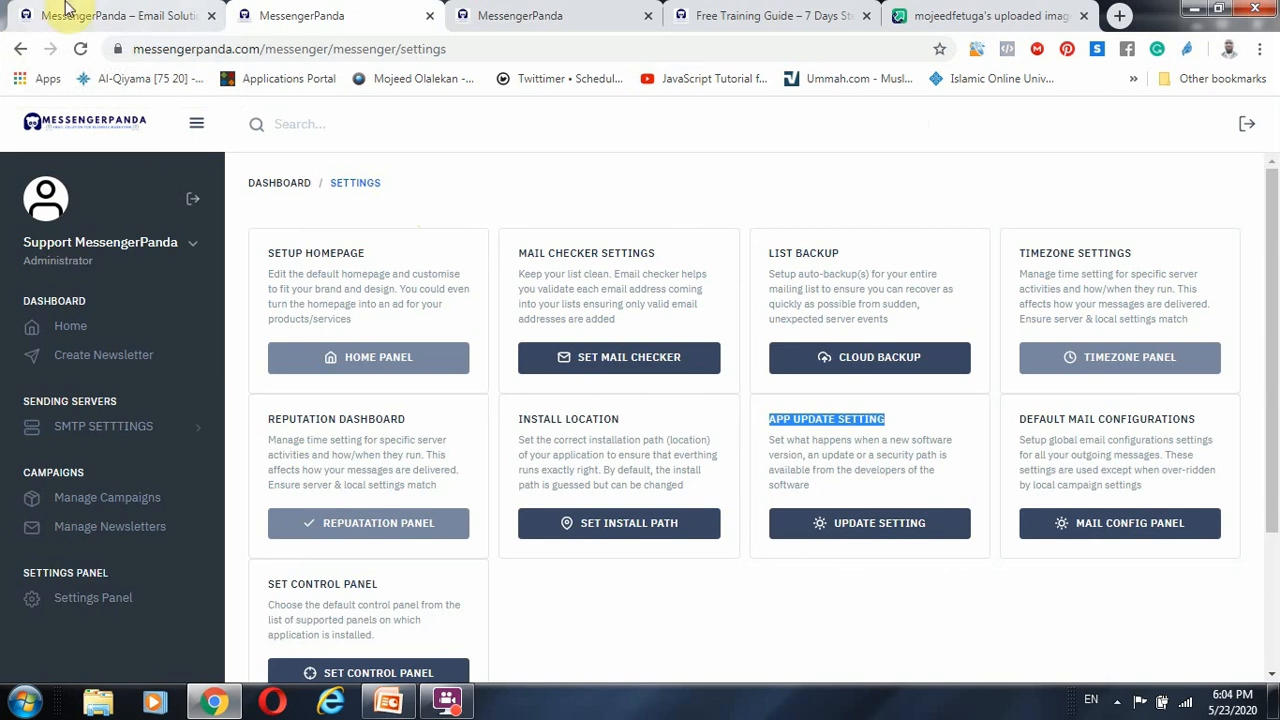
left_click(110, 18)
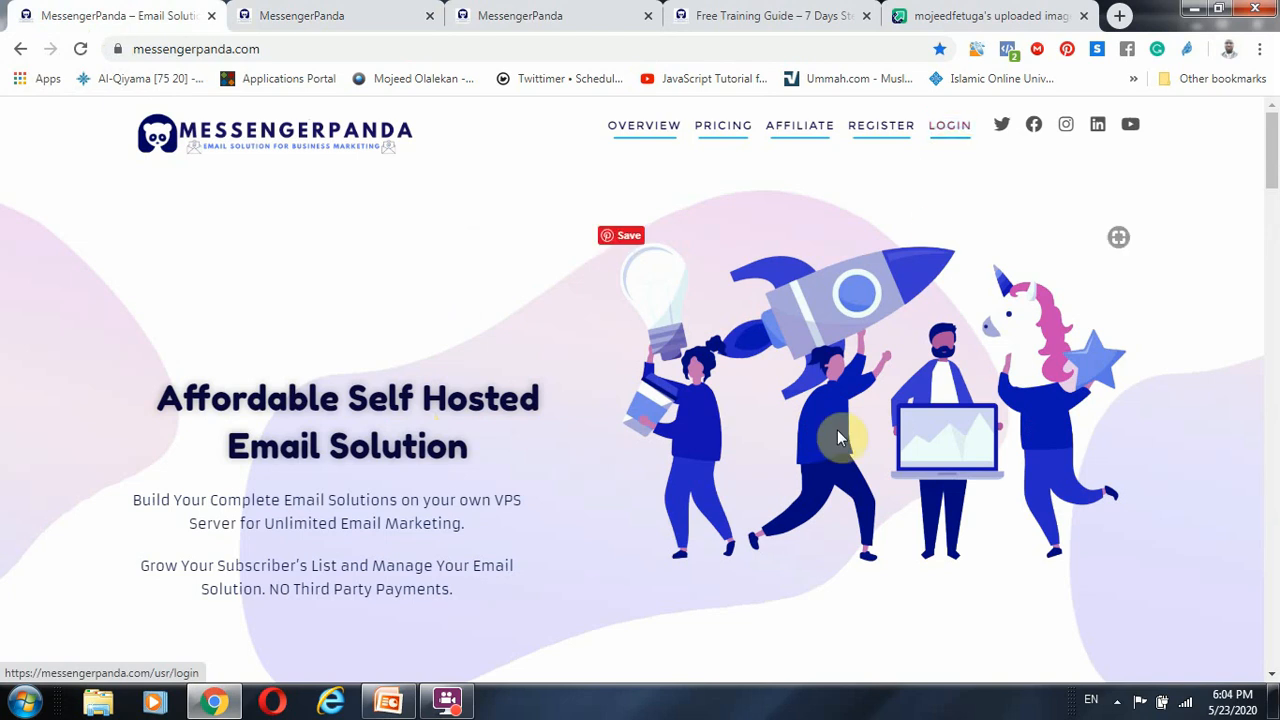
left_click(300, 15)
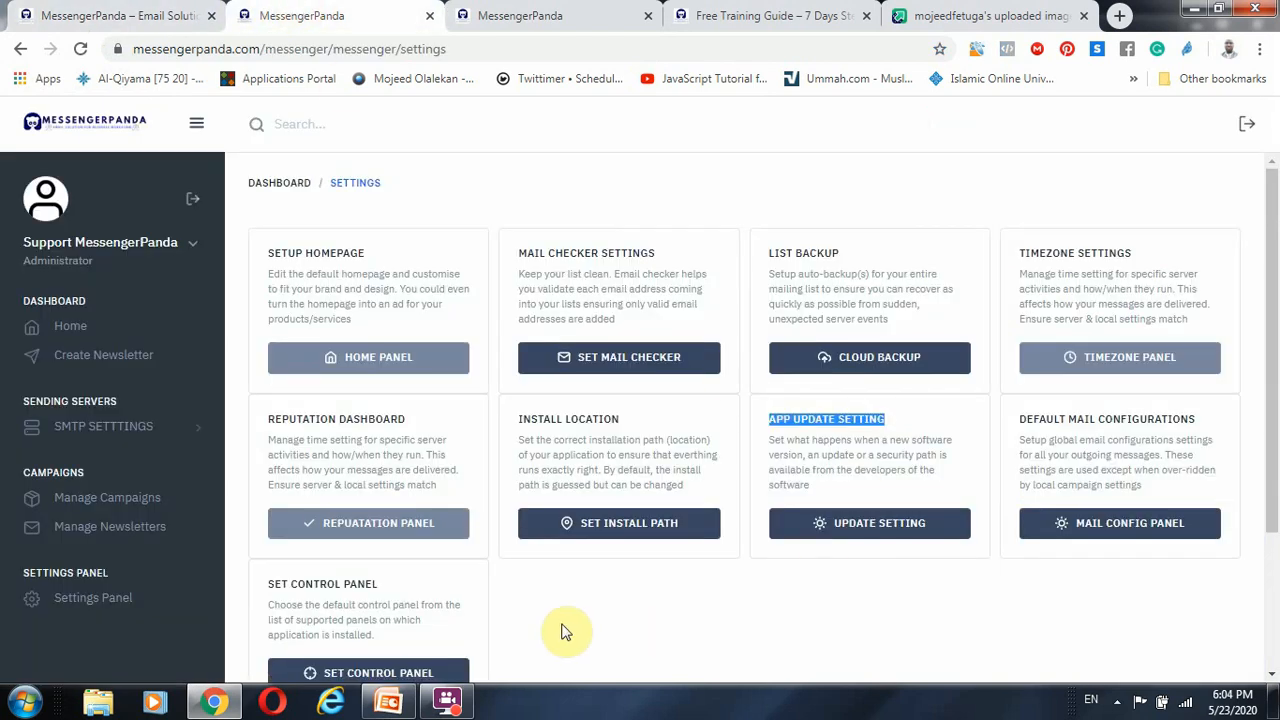
left_click(924, 602)
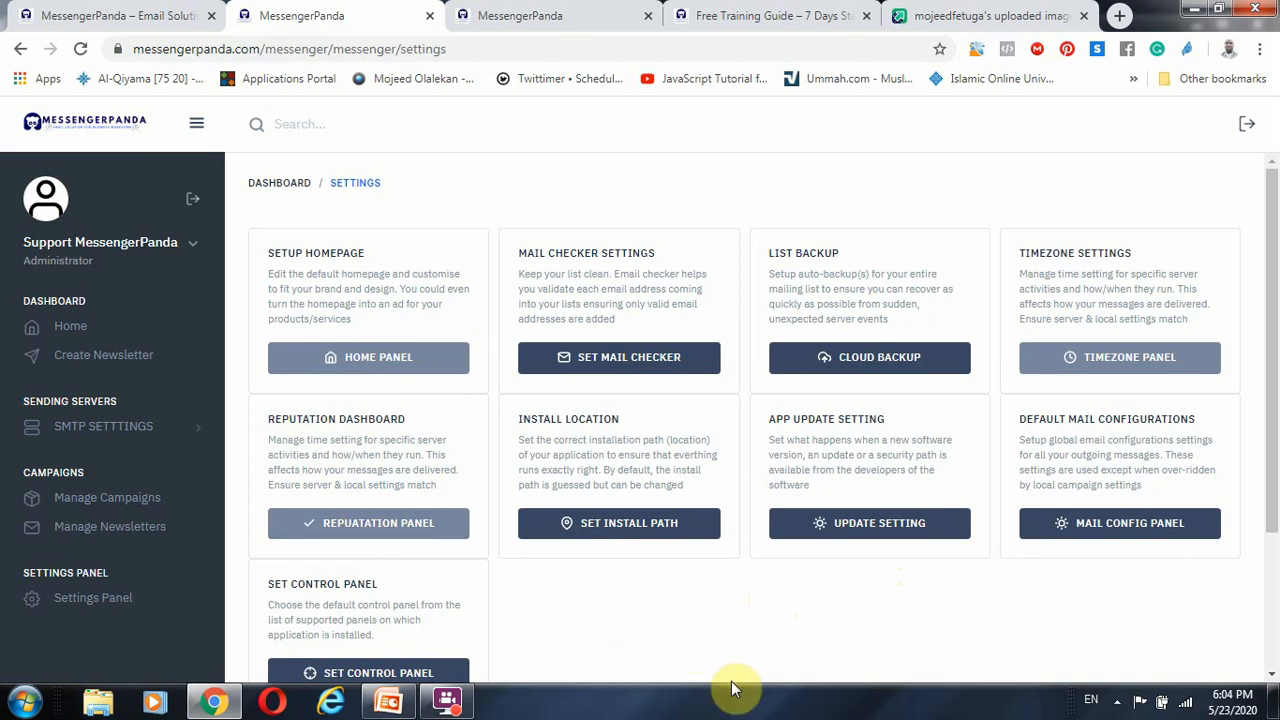
Check the default control panel setting and close its dialog without changing the panel
scroll(746, 666, "down", 2)
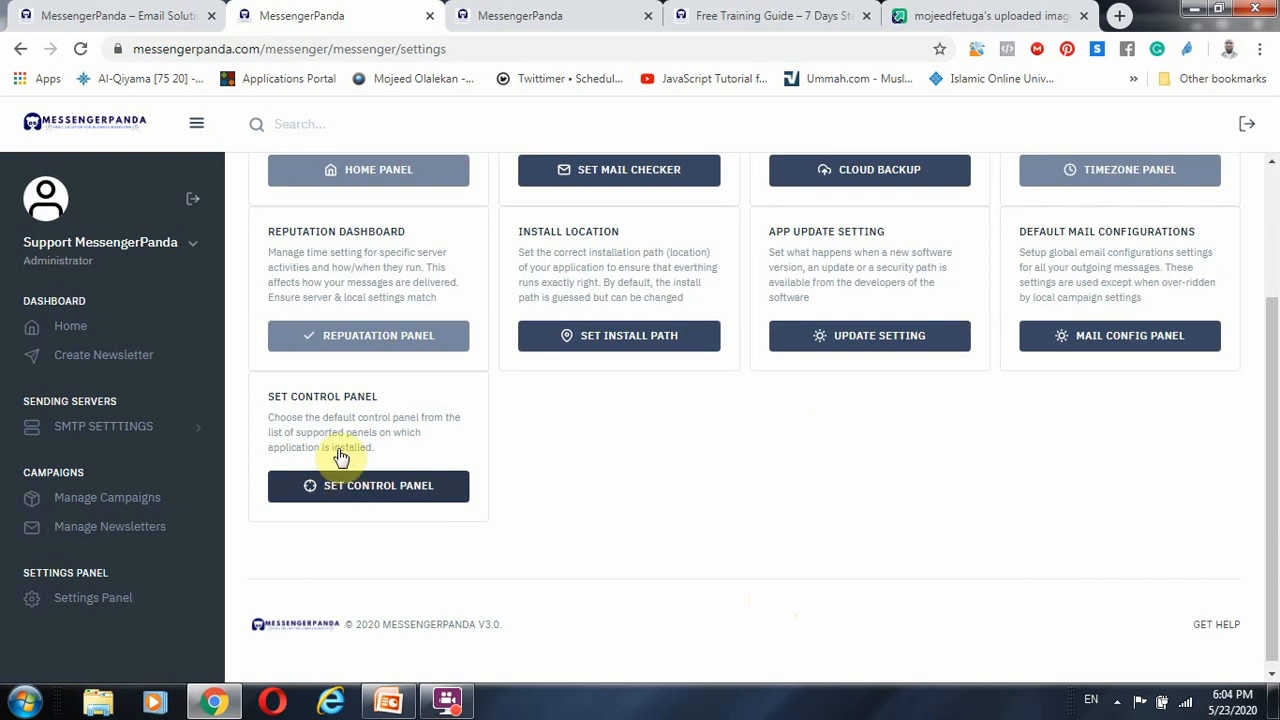
left_click(344, 487)
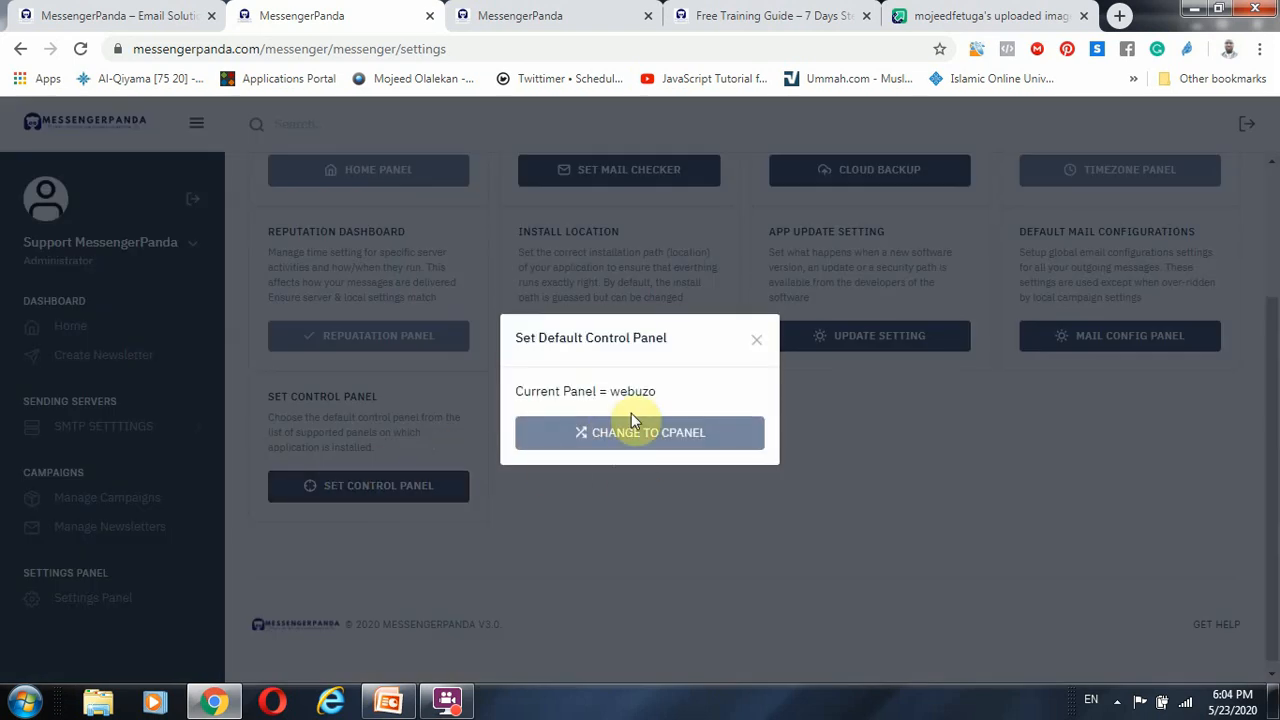
left_click(758, 343)
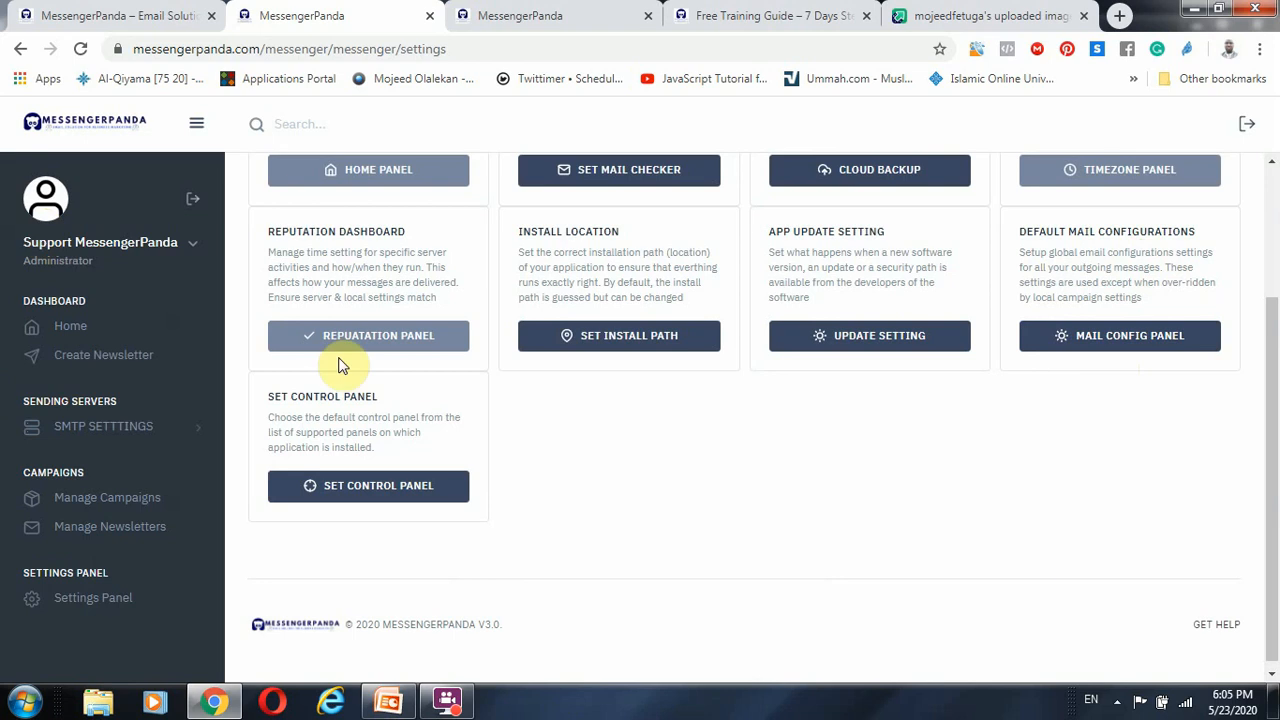
Open the Campaign Dashboard for managing campaigns and dismiss the Pinterest notification
scroll(700, 590, "up", 2)
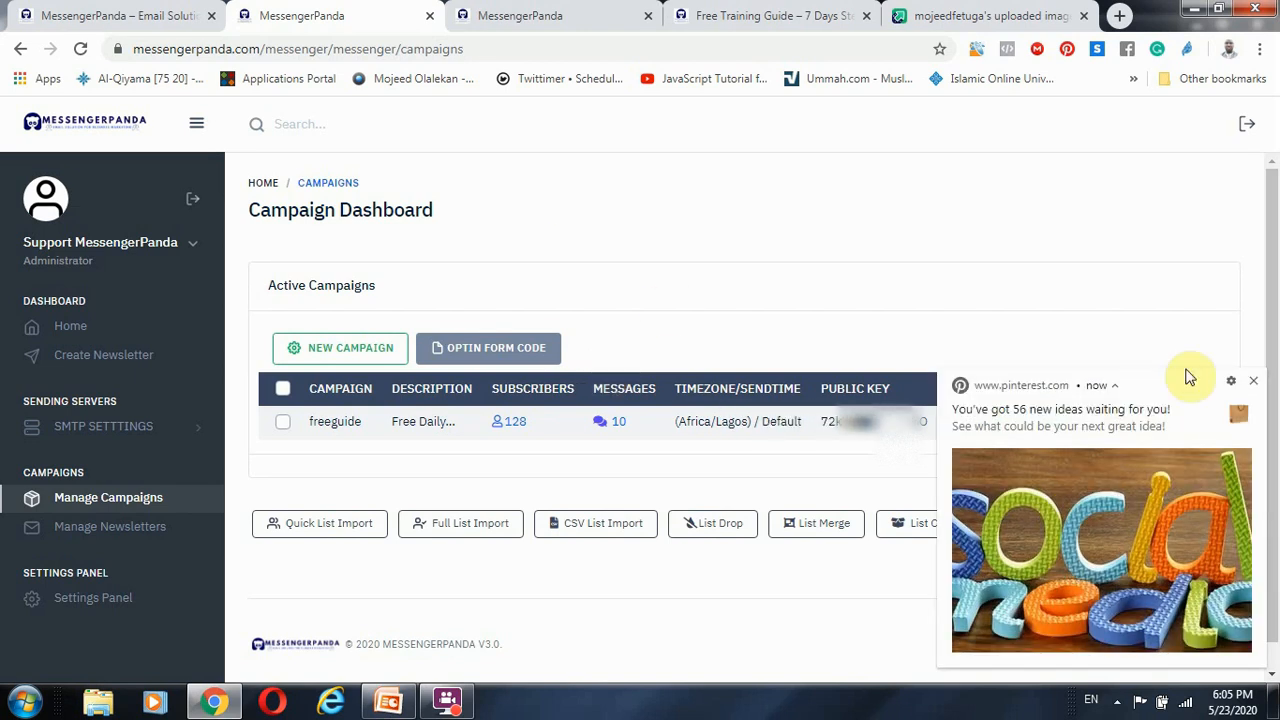
left_click(1253, 380)
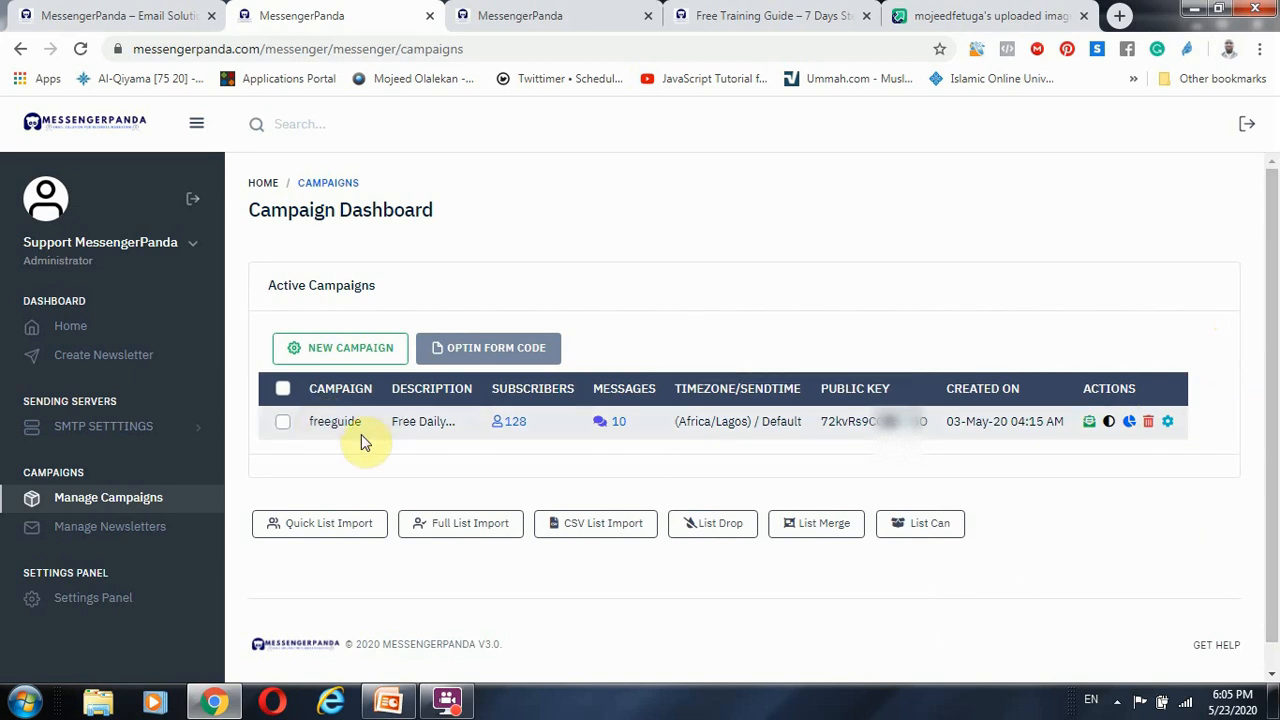
View the subscription form on the Free Training Guide landing page, and return to the Campaign Dashboard
left_click(749, 17)
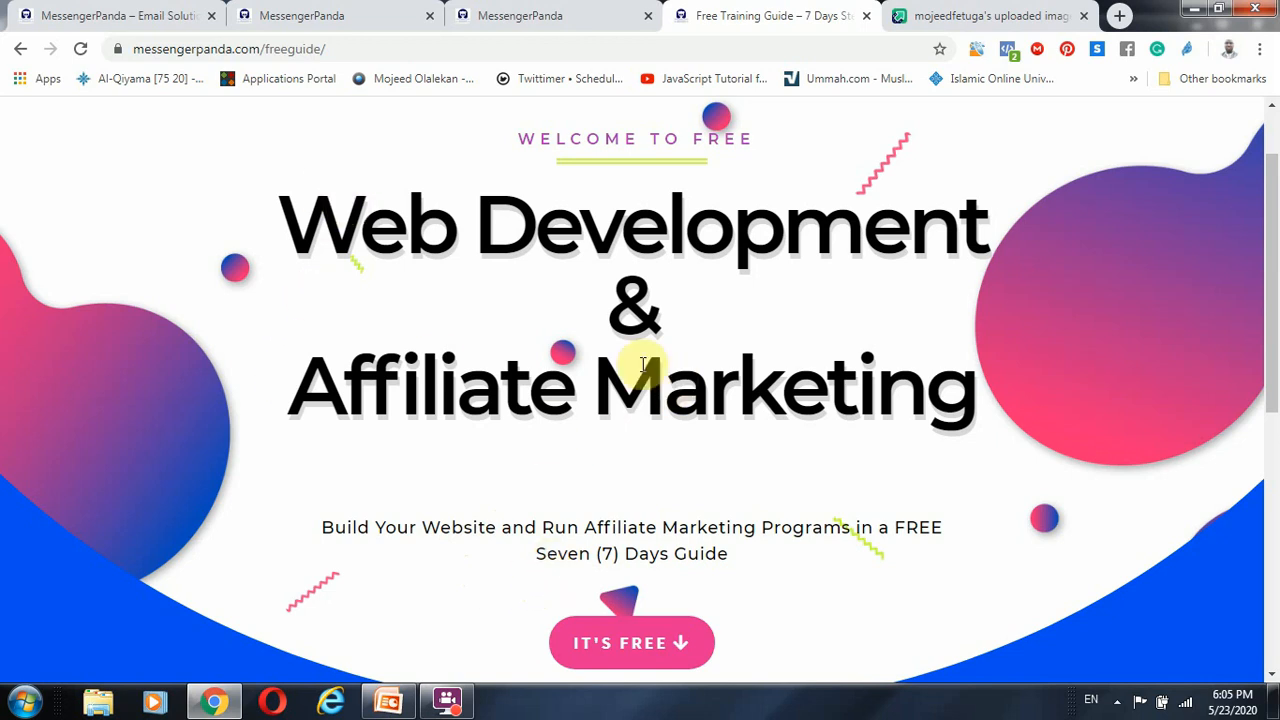
scroll(480, 325, "down", 3)
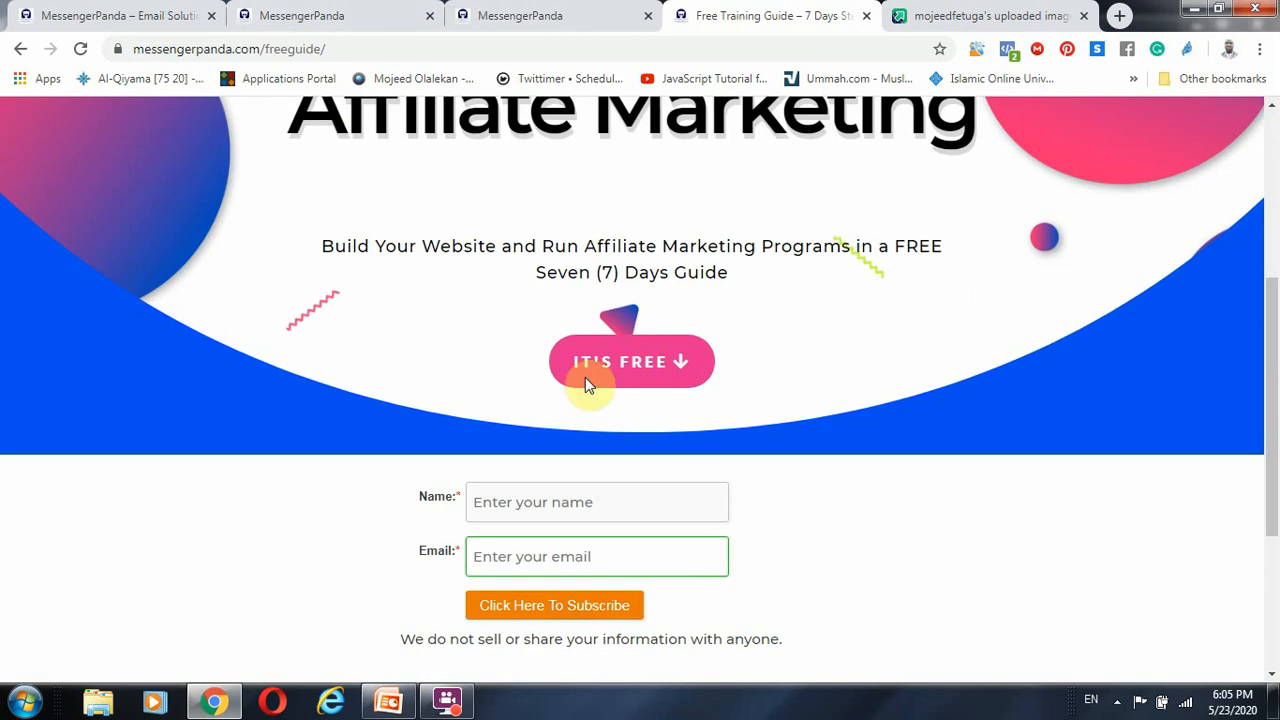
scroll(608, 491, "down", 2)
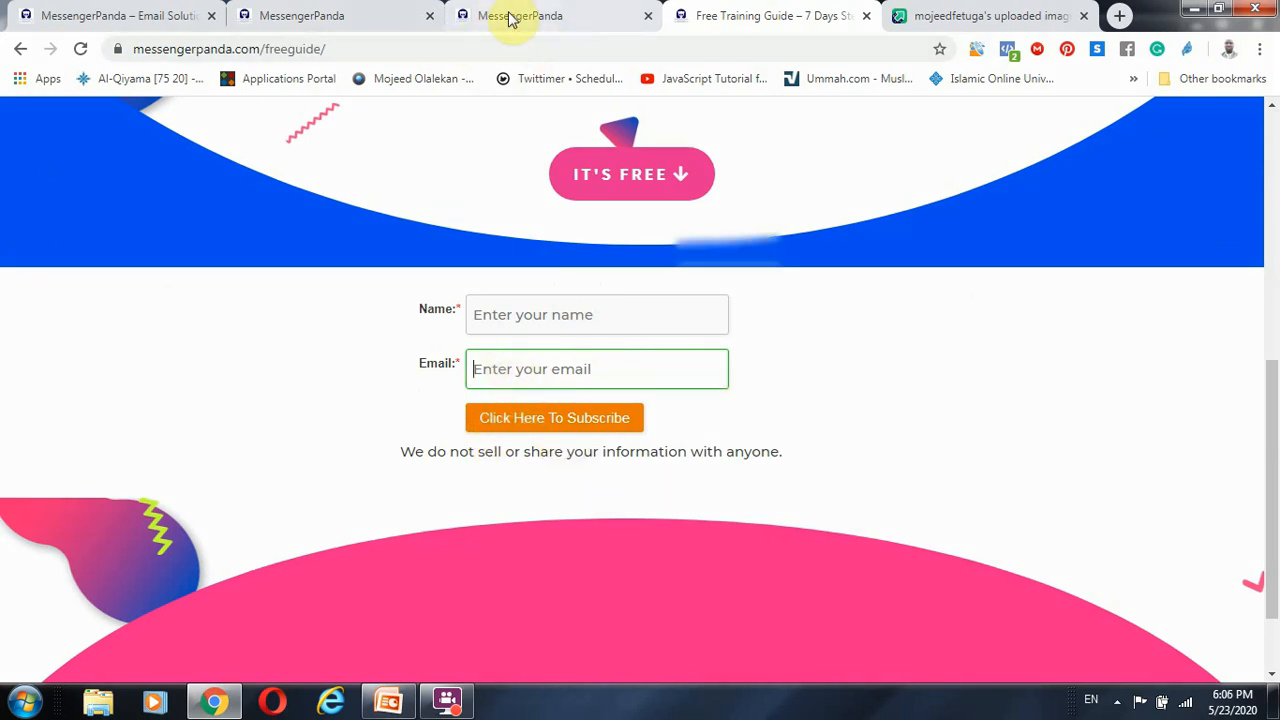
left_click(323, 14)
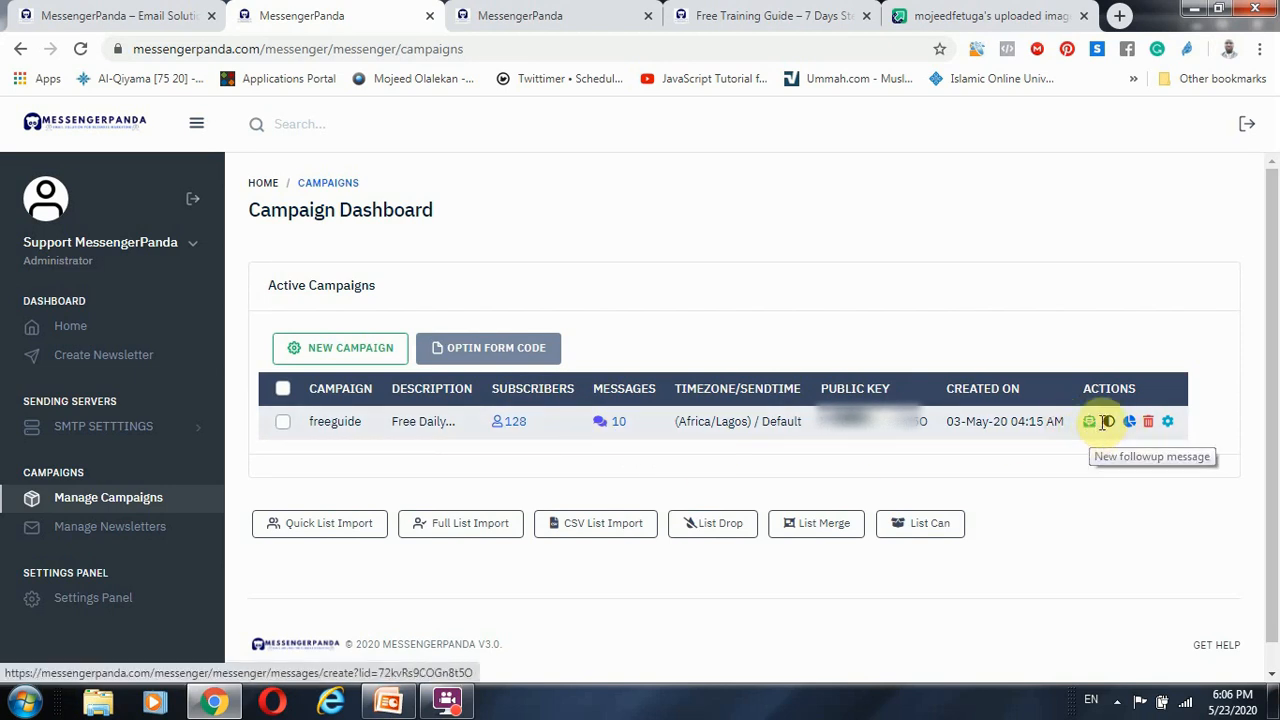
Open the new campaign form, review its sender, email and URL fields, and enter "a" as the footer address
left_click(328, 347)
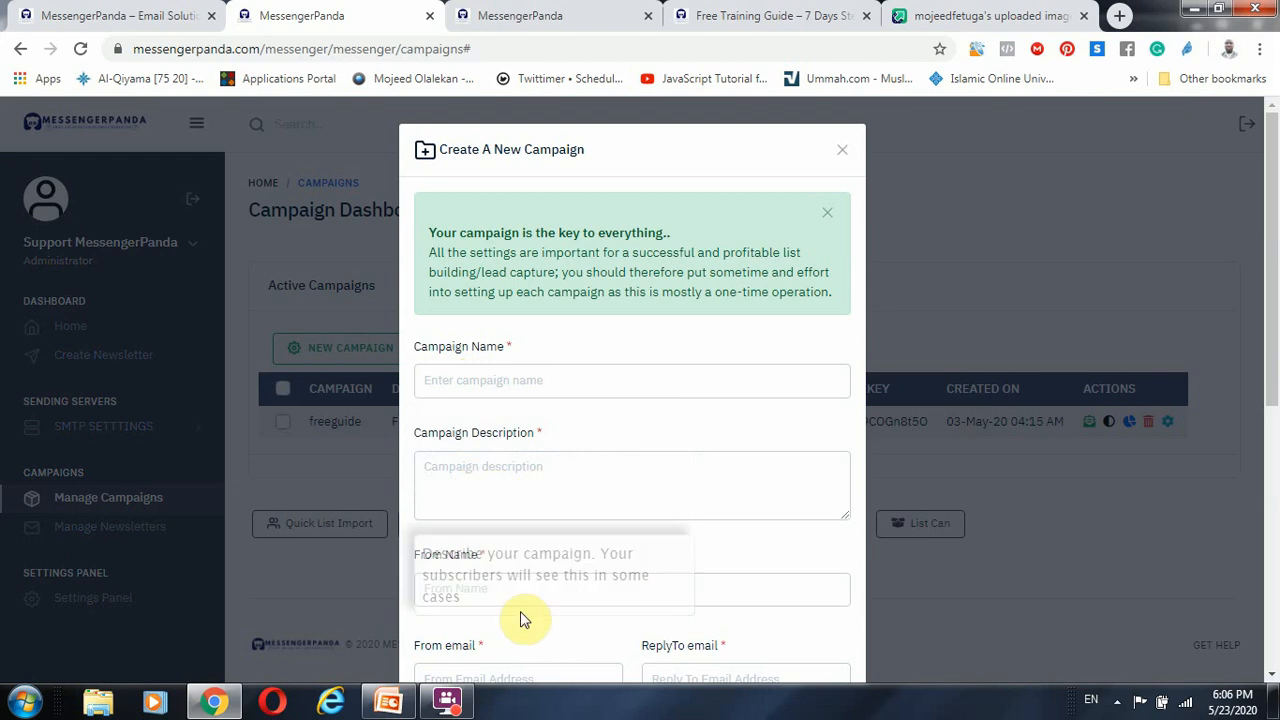
scroll(560, 588, "down", 2)
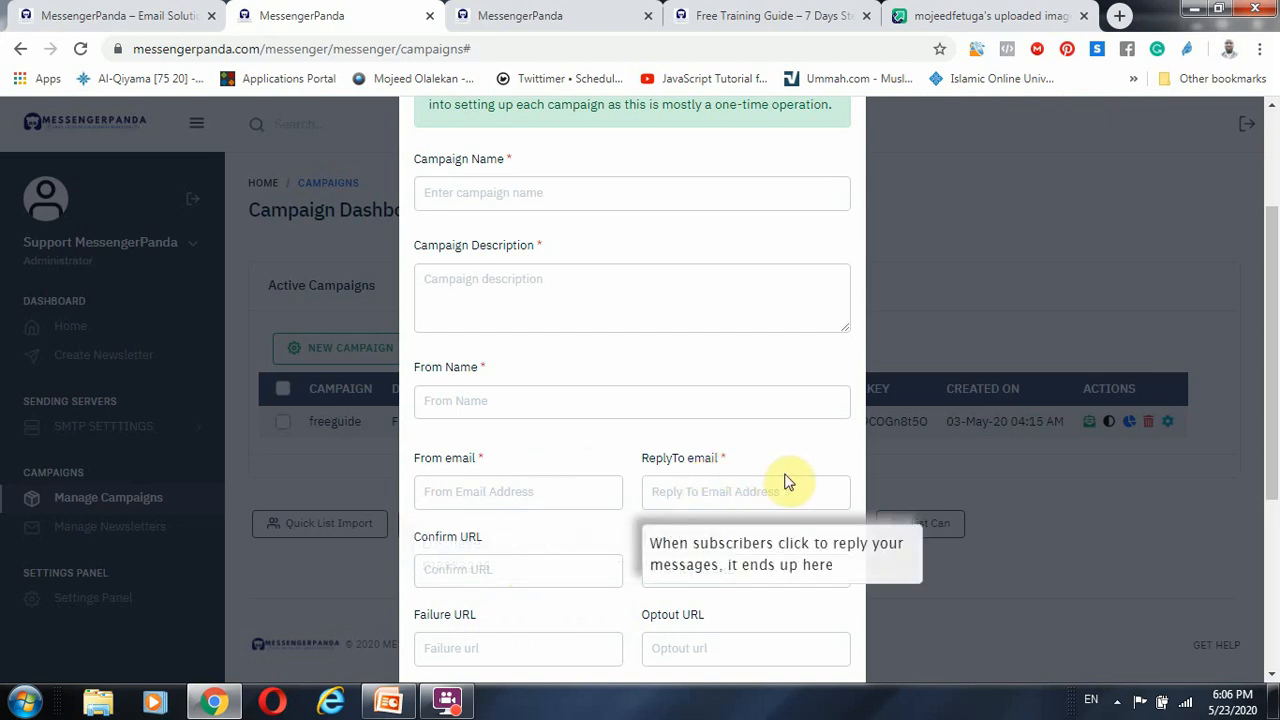
scroll(490, 565, "down", 1)
scroll(490, 565, "down", 1)
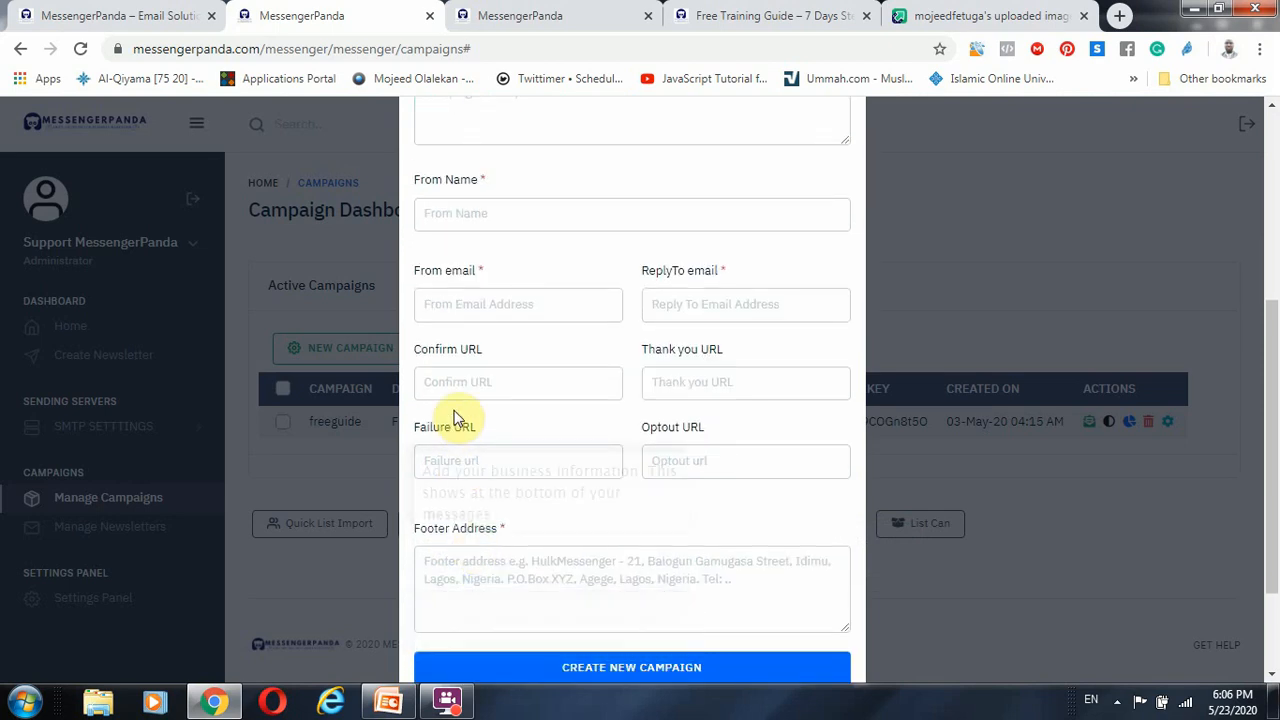
left_click(518, 600)
type("a")
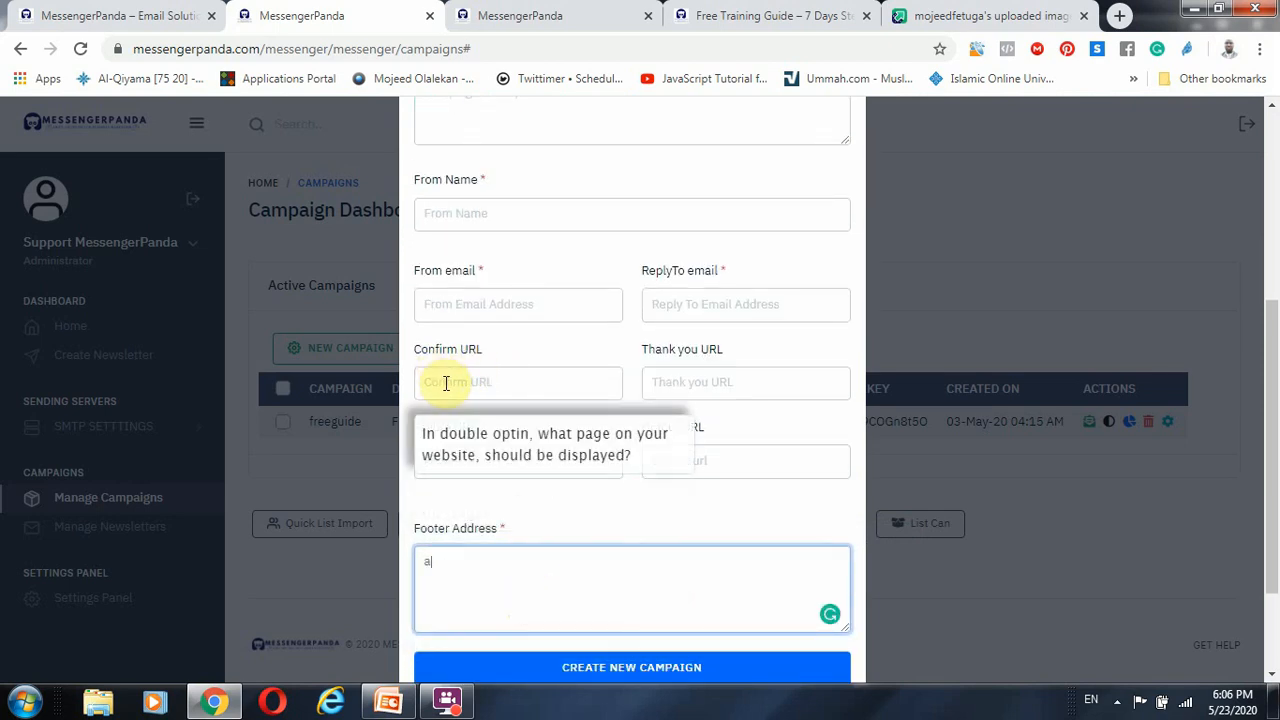
Check the subscription form on the Free Training Guide page, and close the new campaign form without creating a campaign
left_click(718, 12)
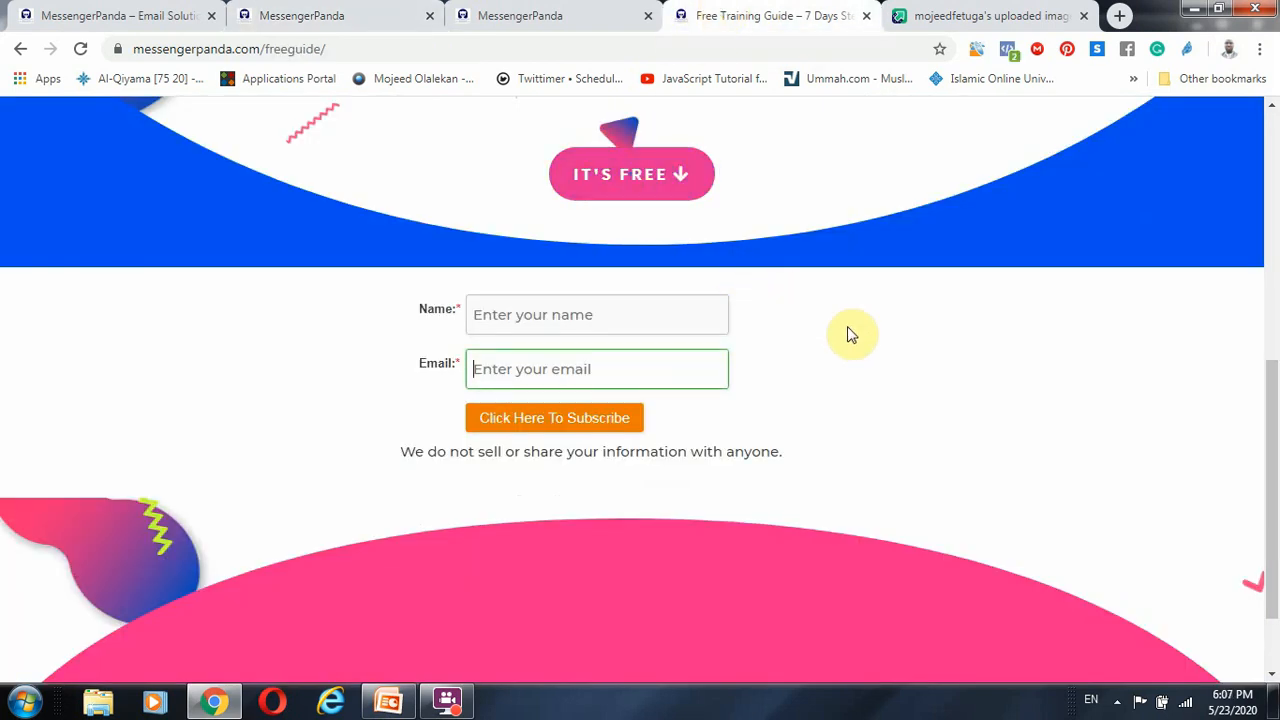
left_click(366, 12)
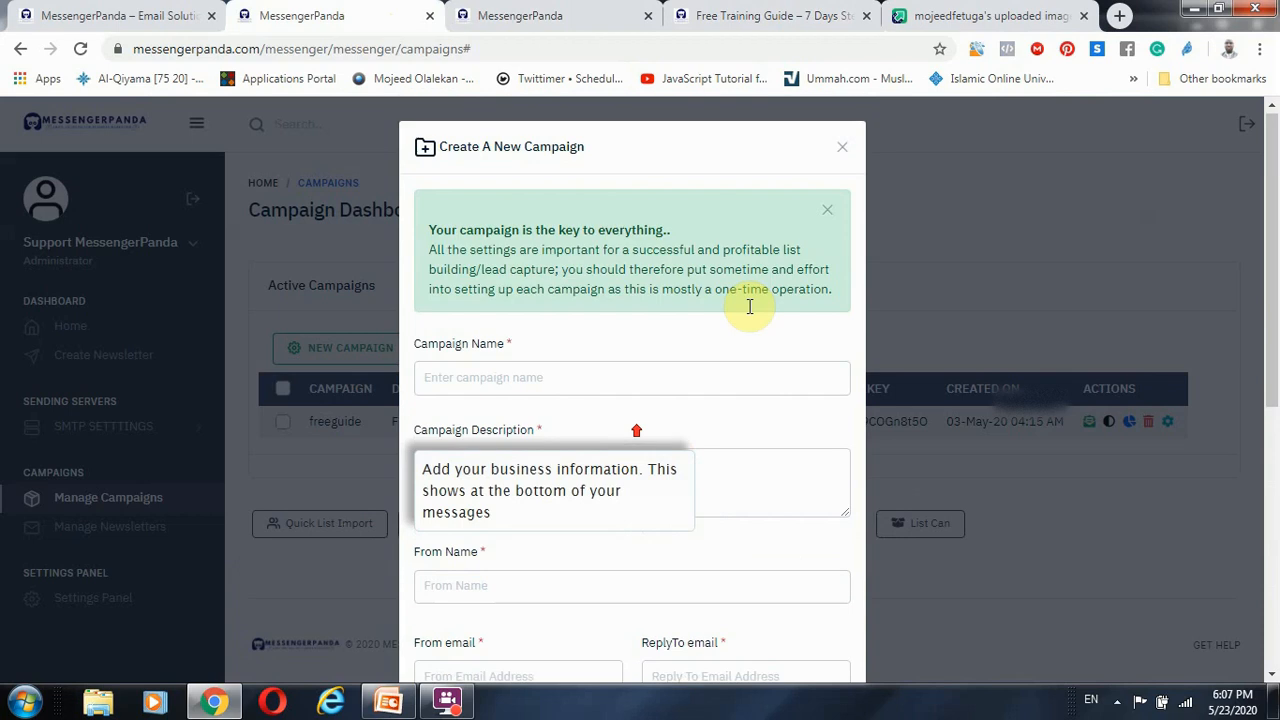
scroll(749, 309, "up", 4)
left_click(845, 150)
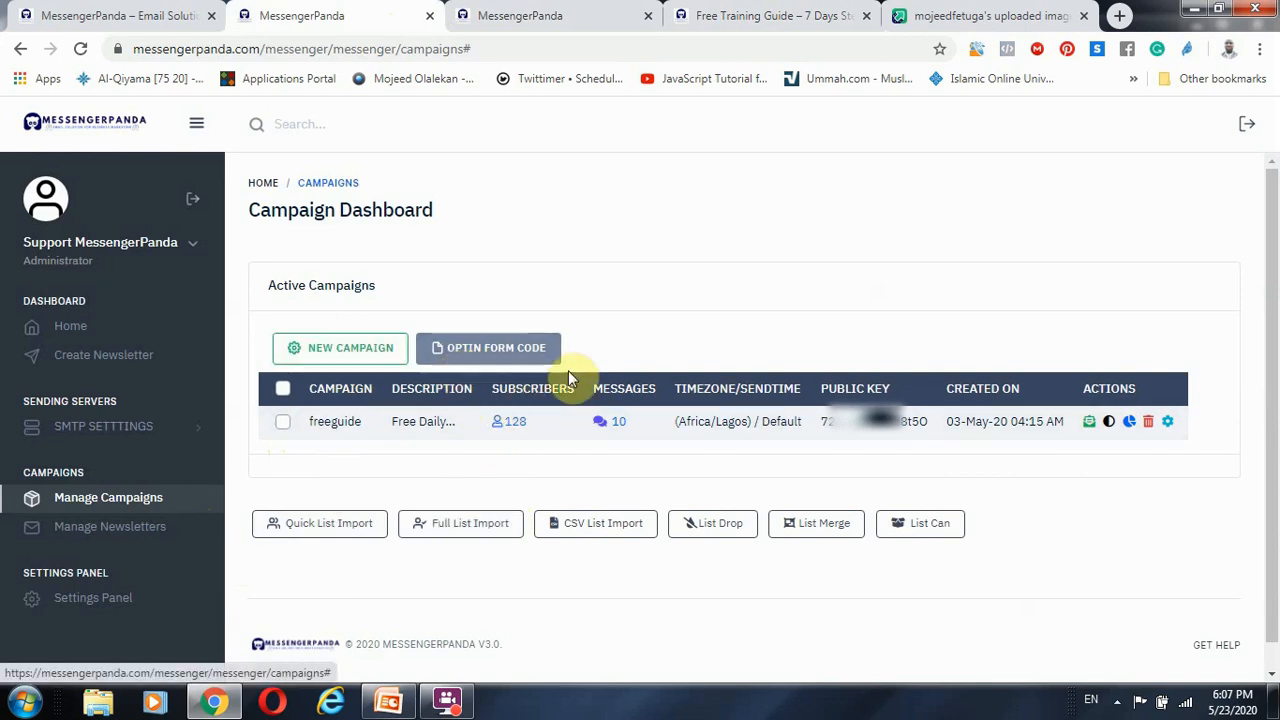
Revisit the Free Training Guide subscription form, and open the CSV list import page to review its campaign and file options
left_click(778, 15)
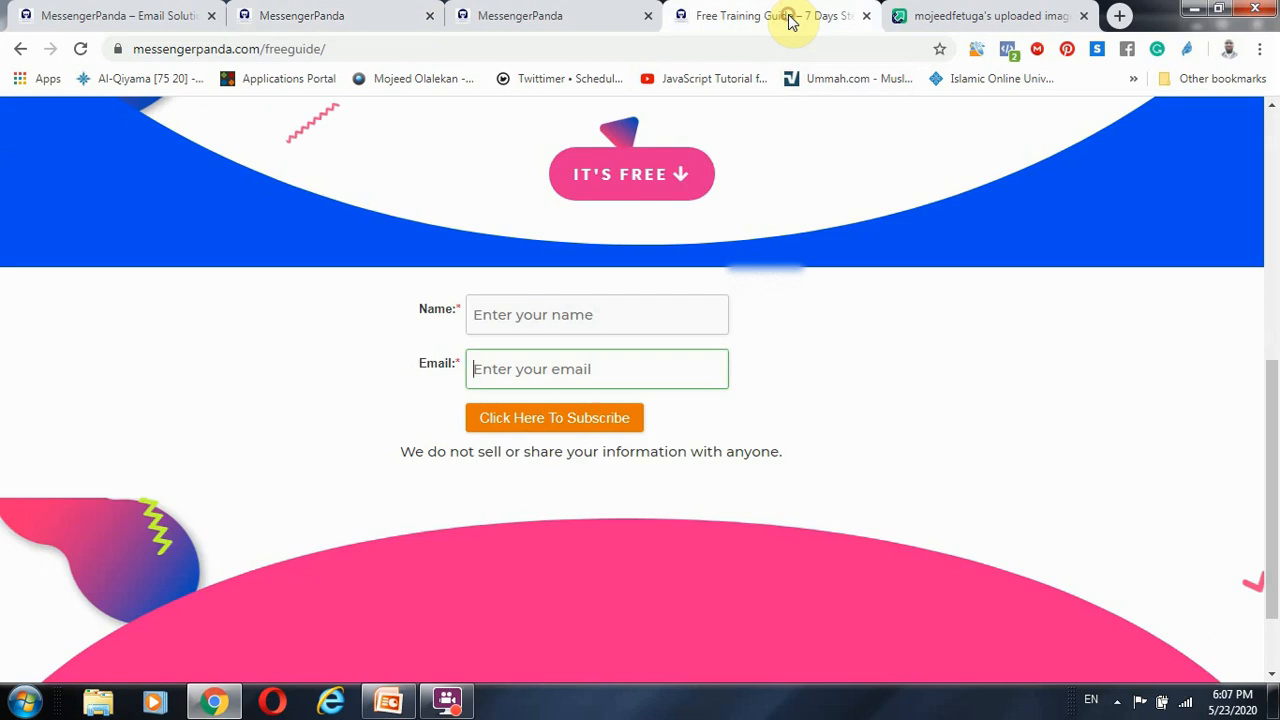
left_click(330, 15)
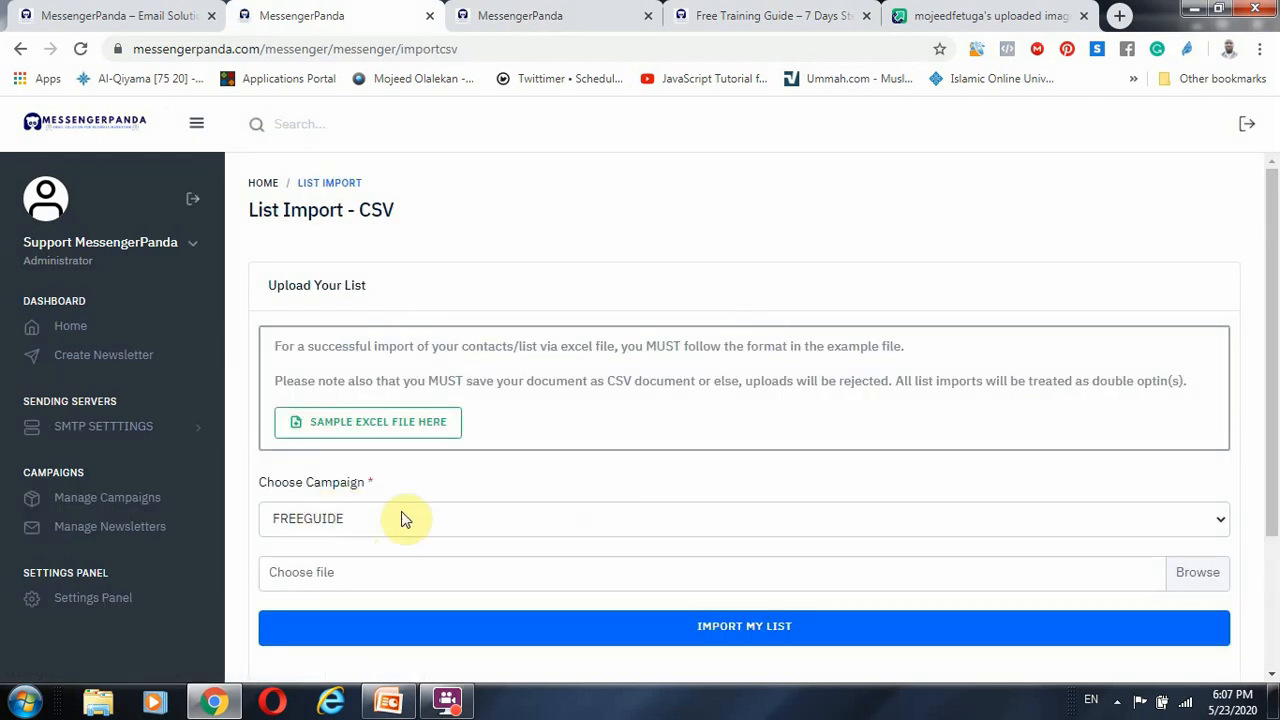
left_click(449, 525)
left_click(810, 243)
scroll(371, 494, "down", 2)
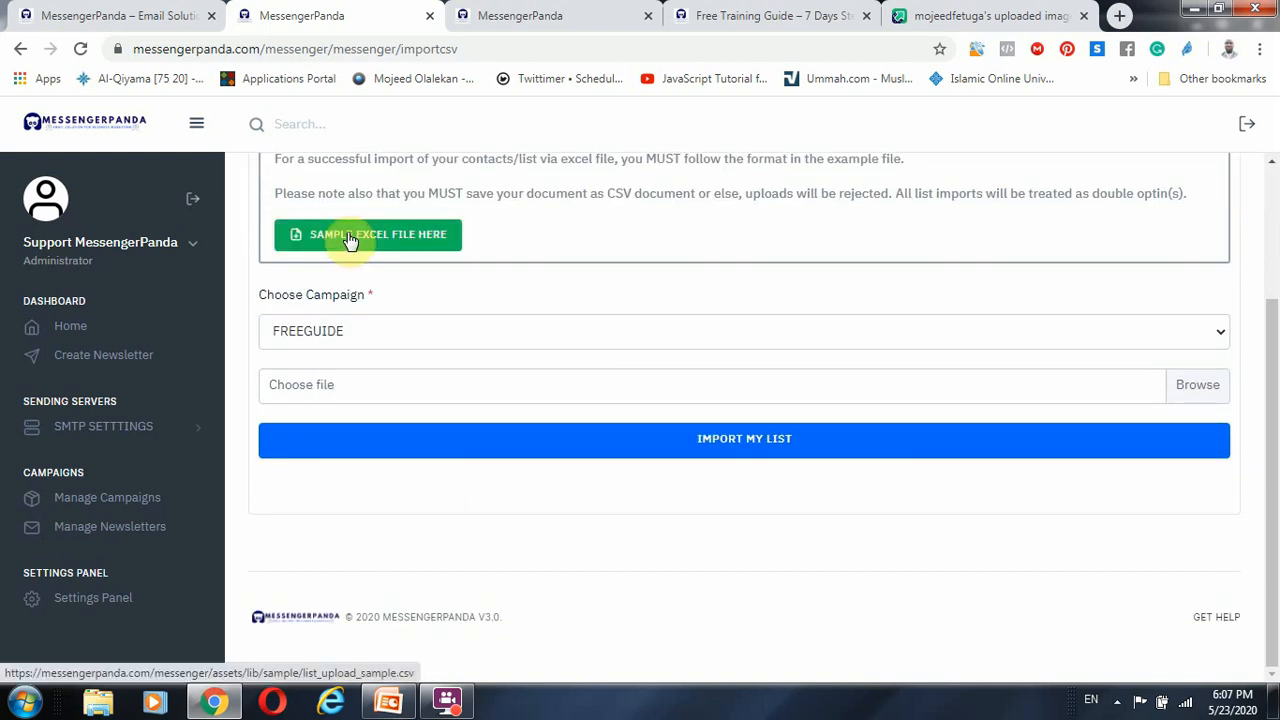
Download and open the sample list file, widen its NAME and EMAIL columns, and close it without saving
left_click(424, 257)
left_click(120, 658)
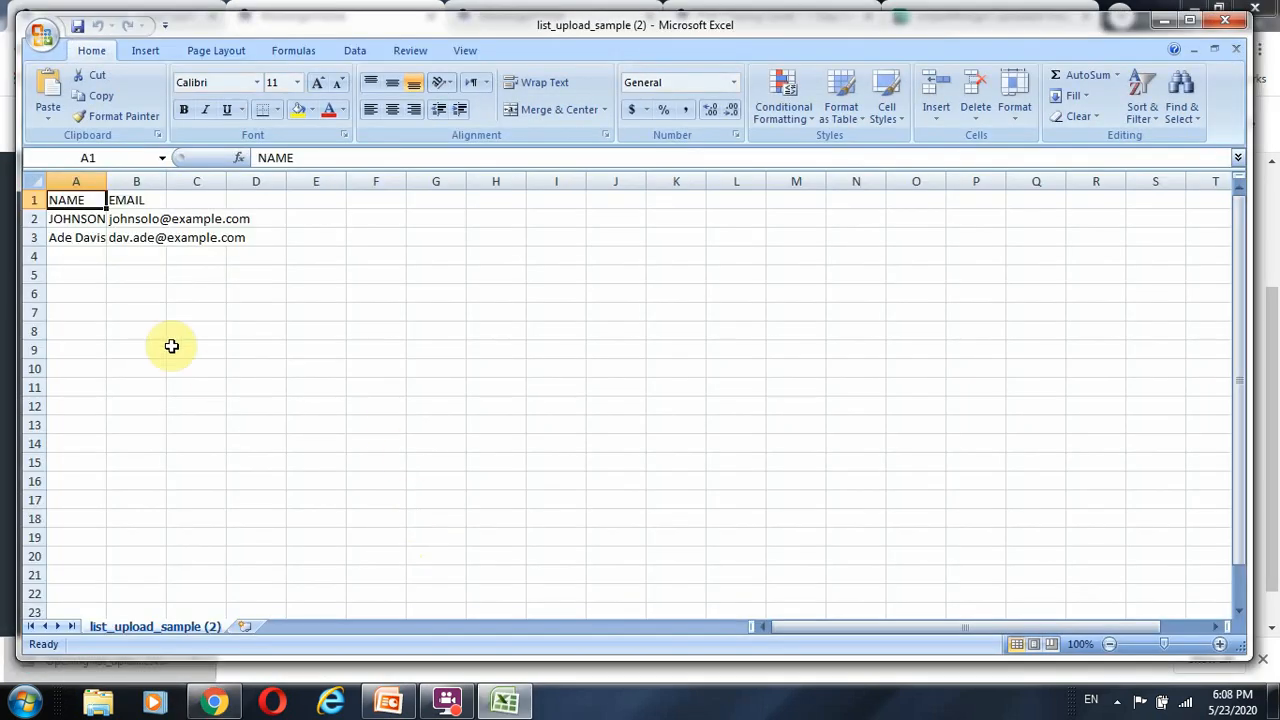
left_click_drag(108, 181, 398, 179)
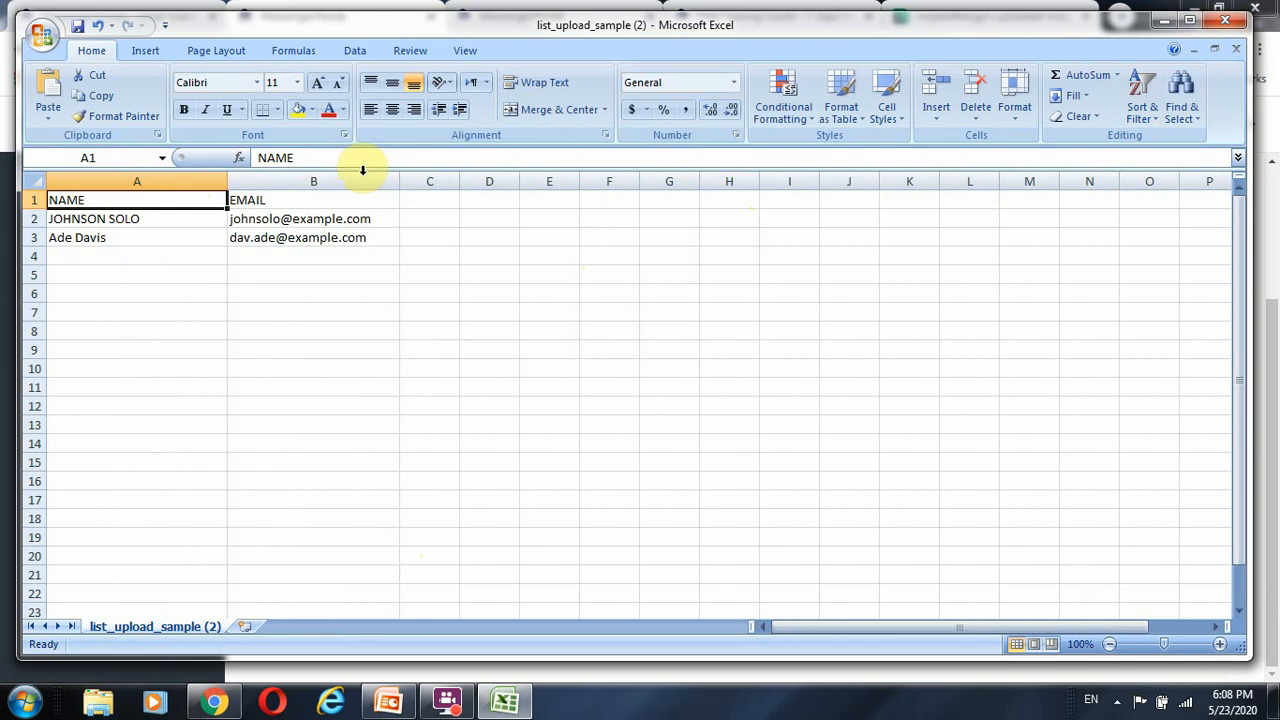
left_click(1224, 21)
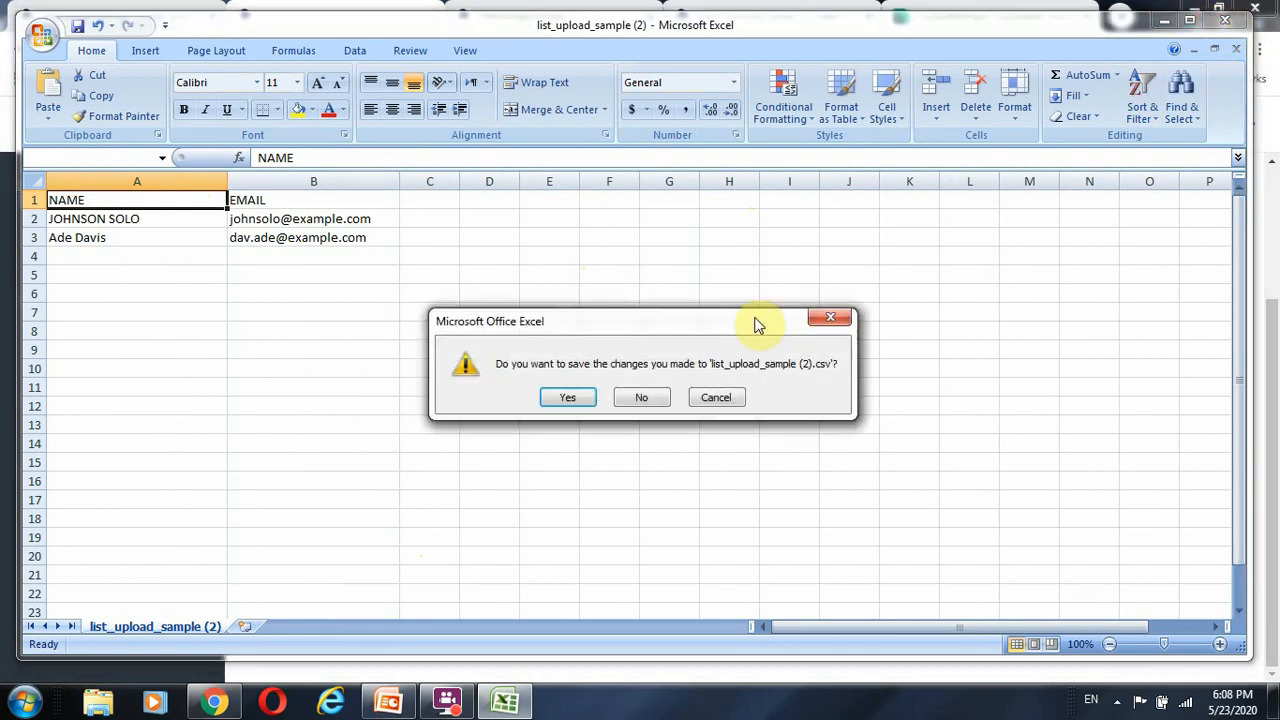
left_click(645, 399)
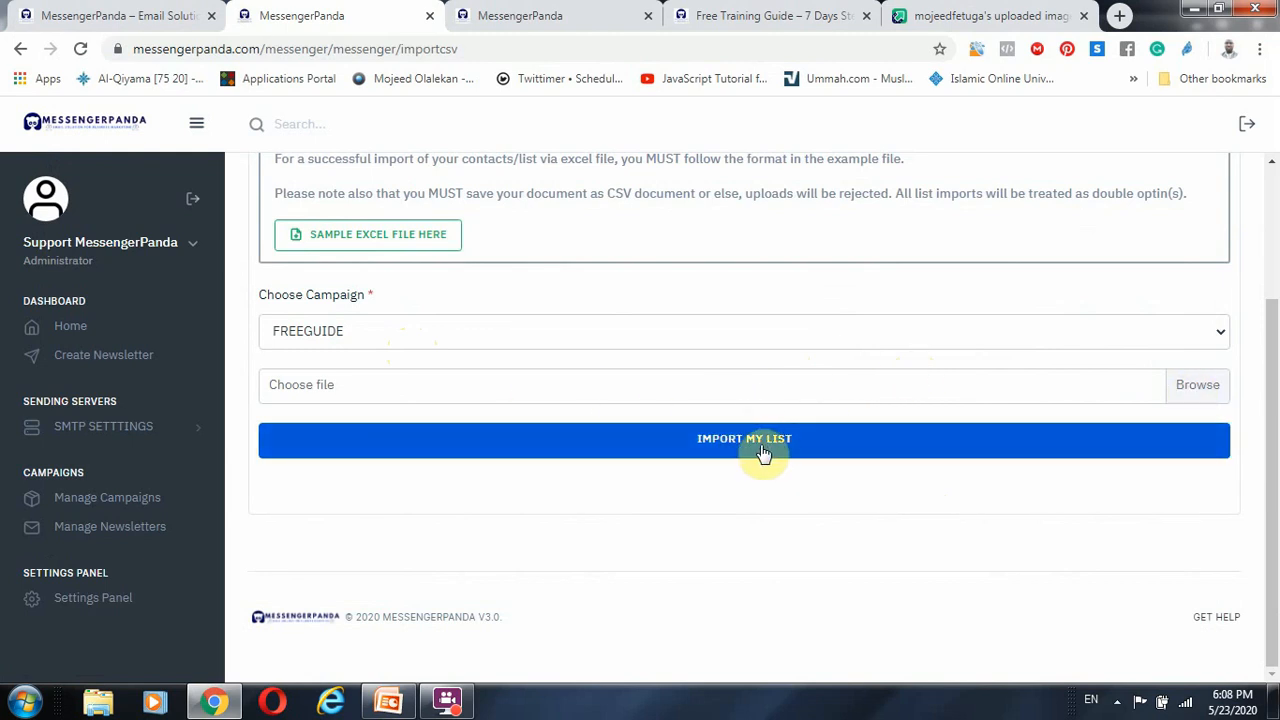
Review the Home dashboard's list growth and subscriber snapshots, and examine the columns of the sent newsletters history
left_click(77, 326)
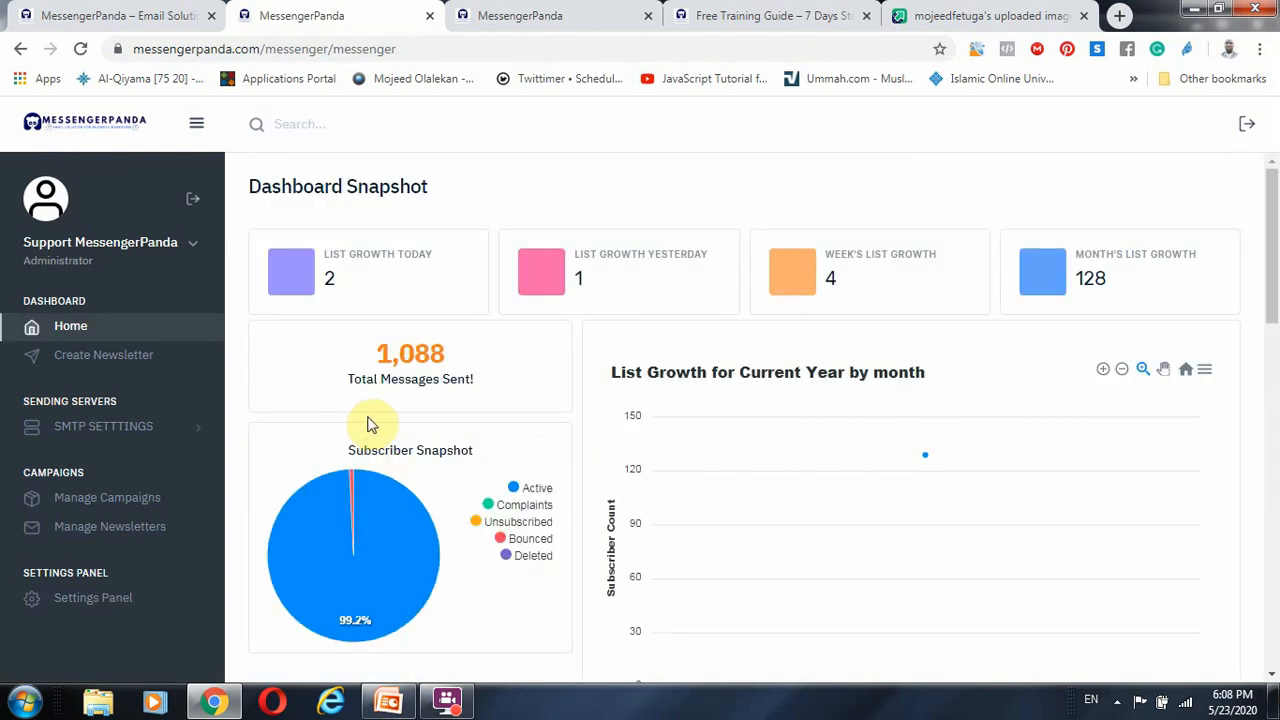
mouse_move(338, 534)
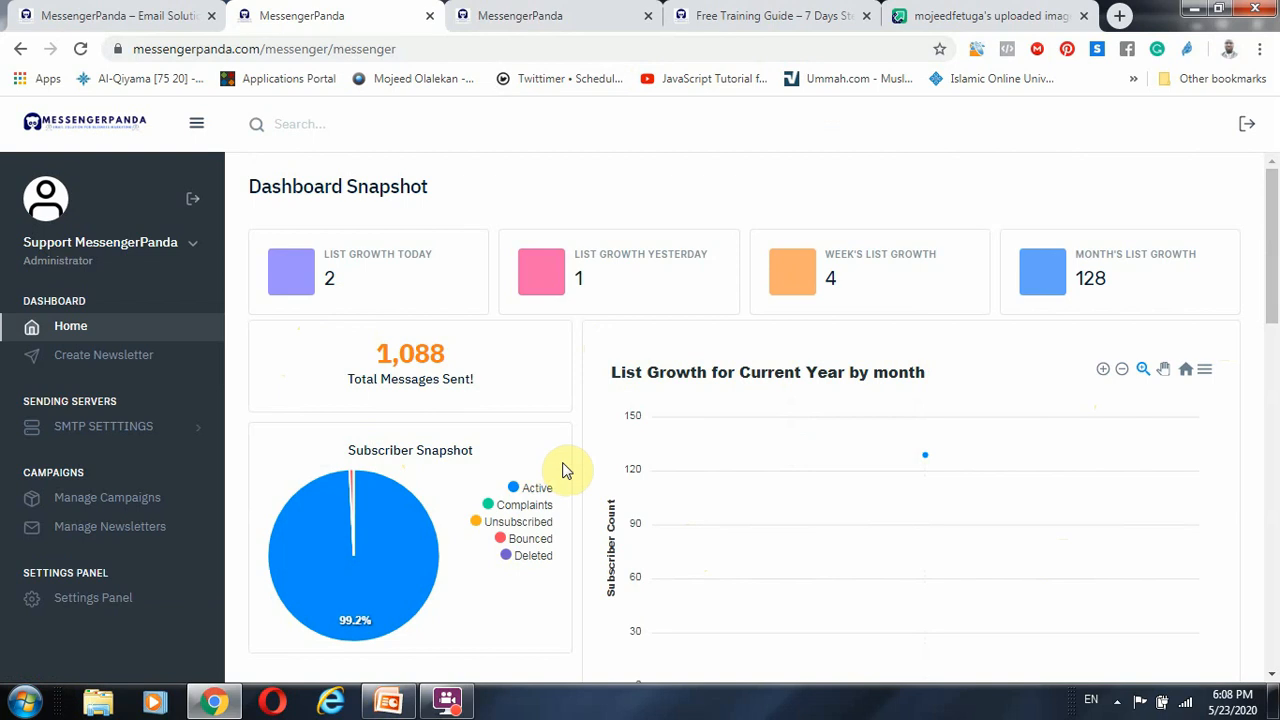
scroll(400, 466, "down", 2)
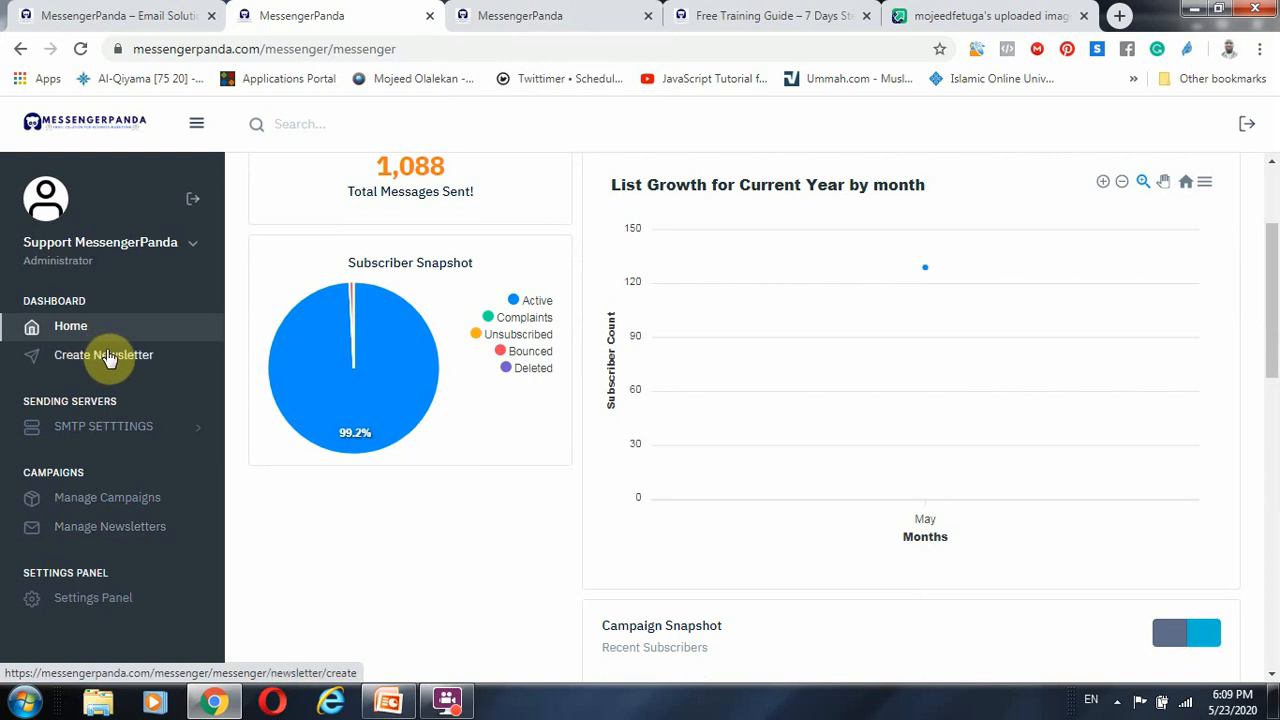
left_click(146, 527)
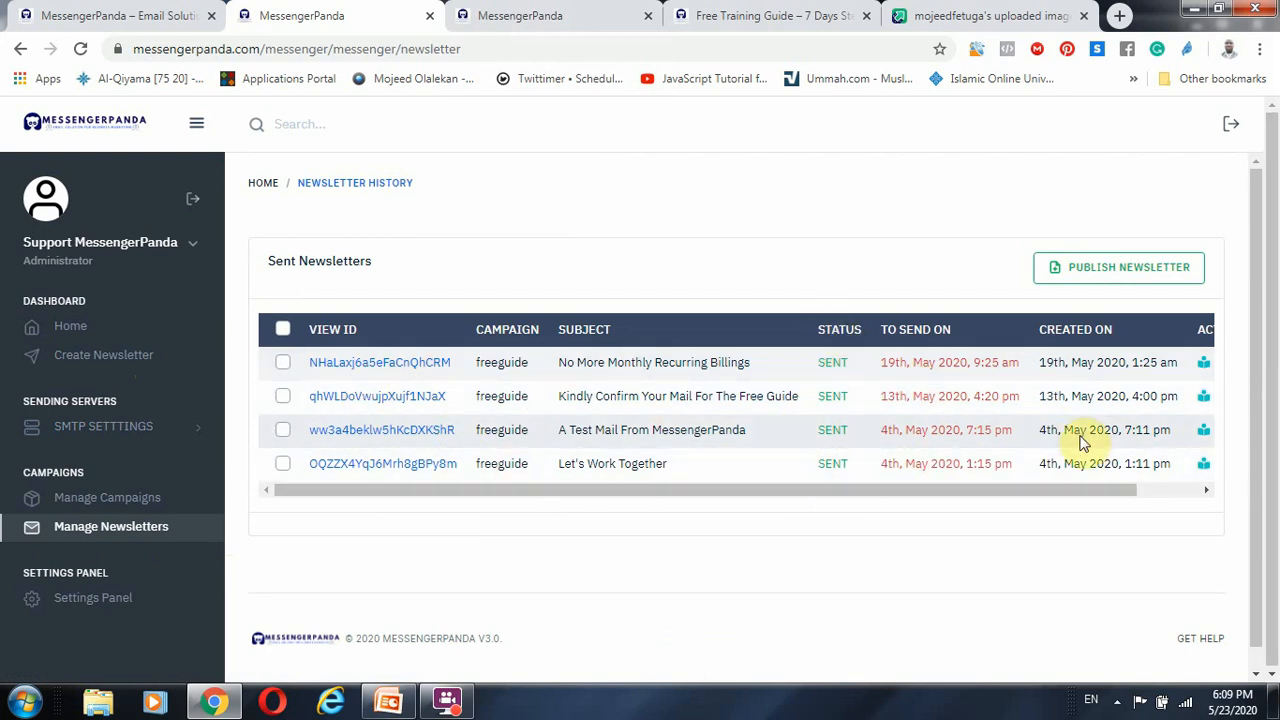
left_click_drag(1034, 490, 1206, 491)
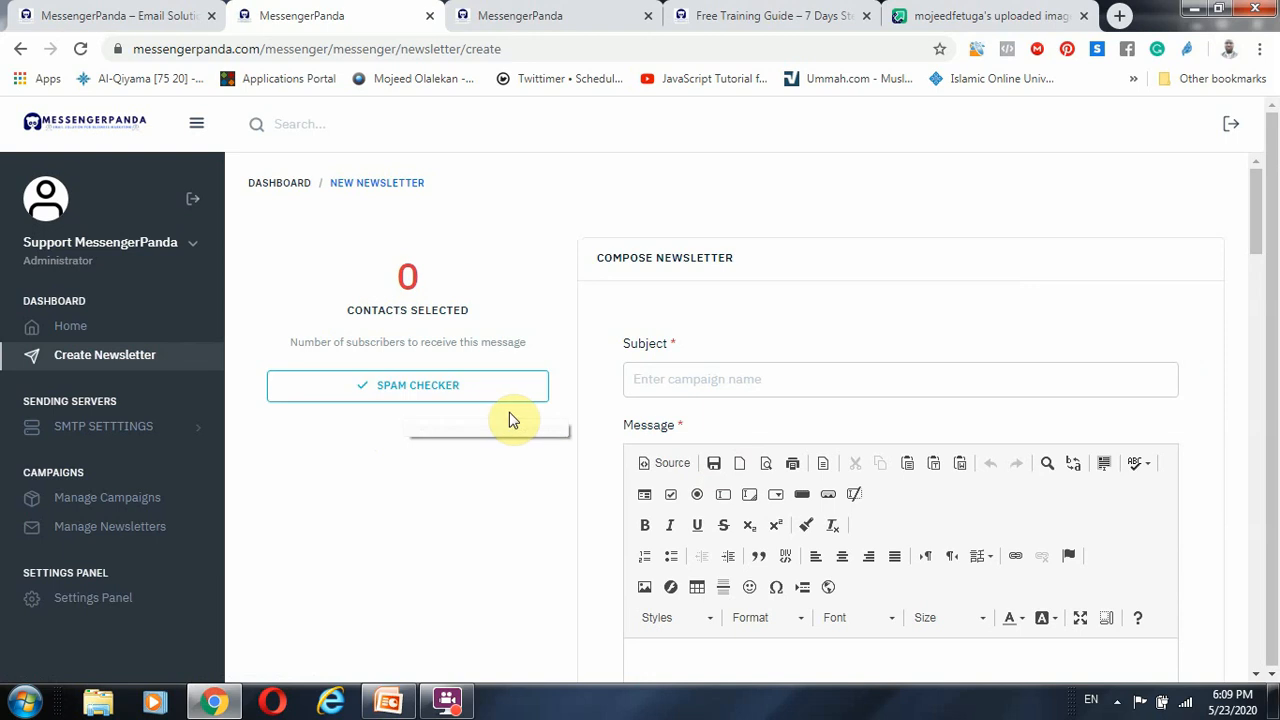
Review the new newsletter's subject and sending campaign options, and enable sending to all campaigns/lists and all subscribers
left_click(717, 379)
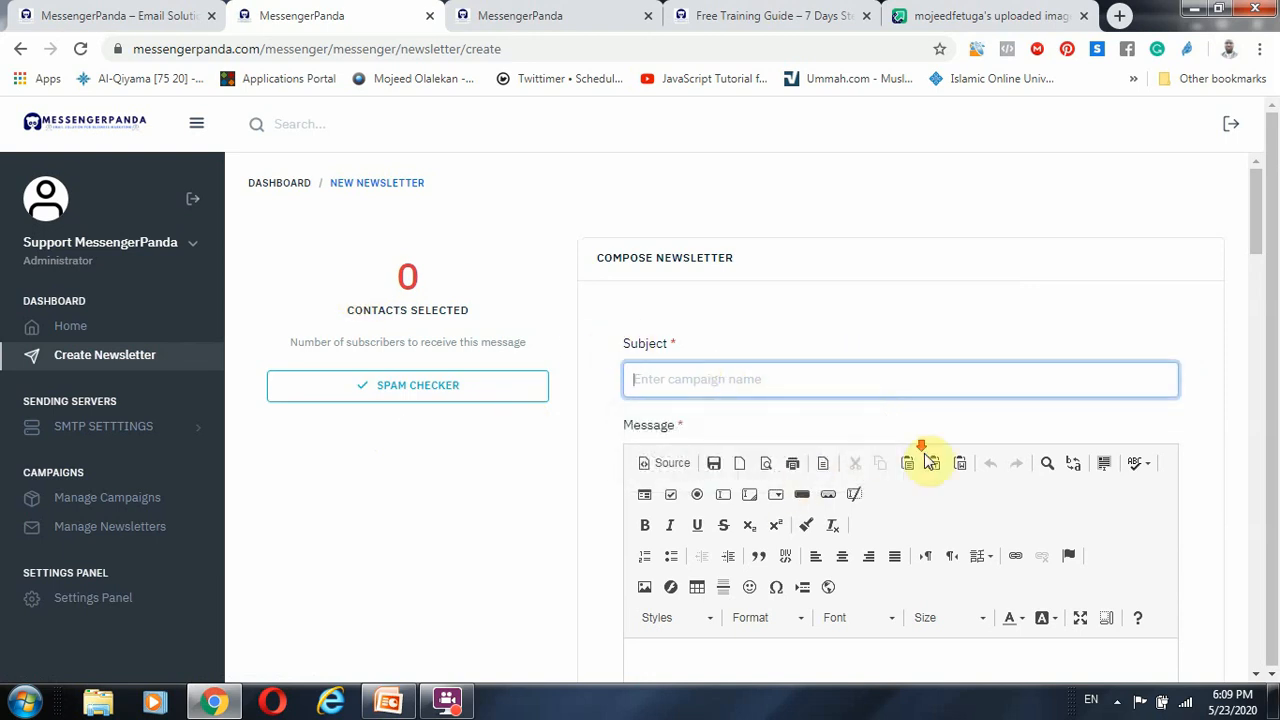
scroll(930, 462, "down", 12)
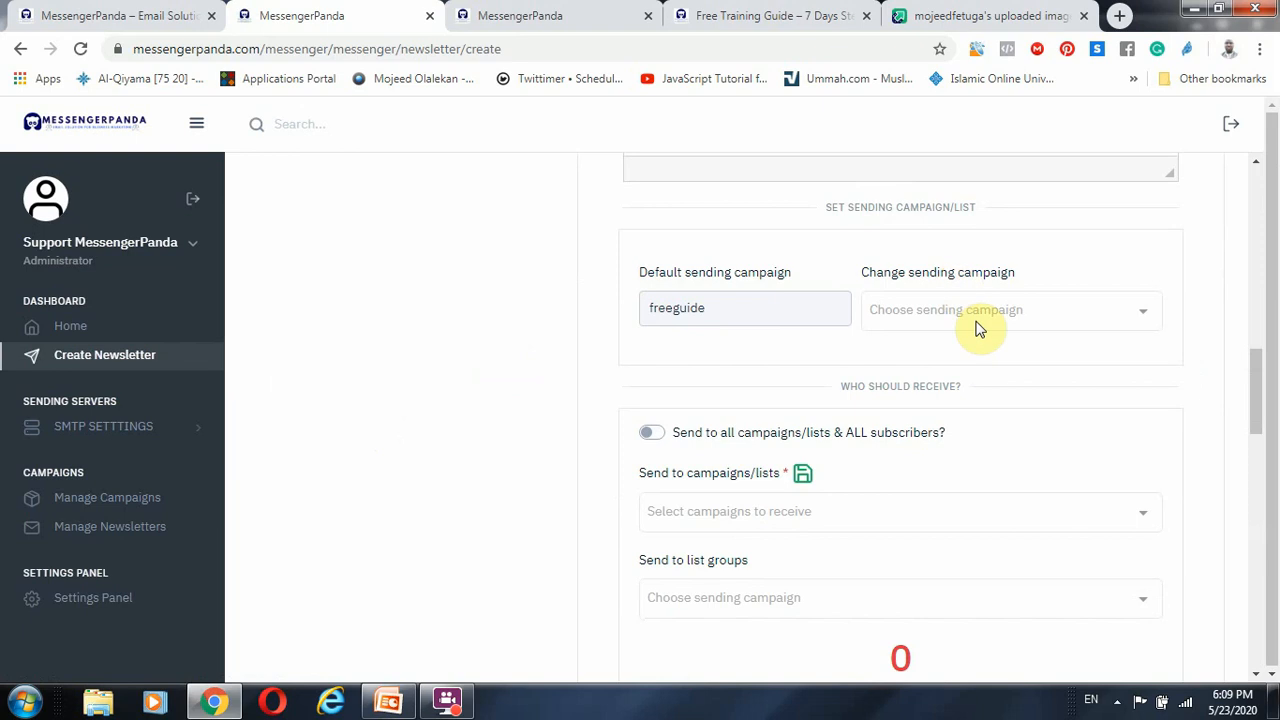
left_click(978, 330)
left_click(652, 431)
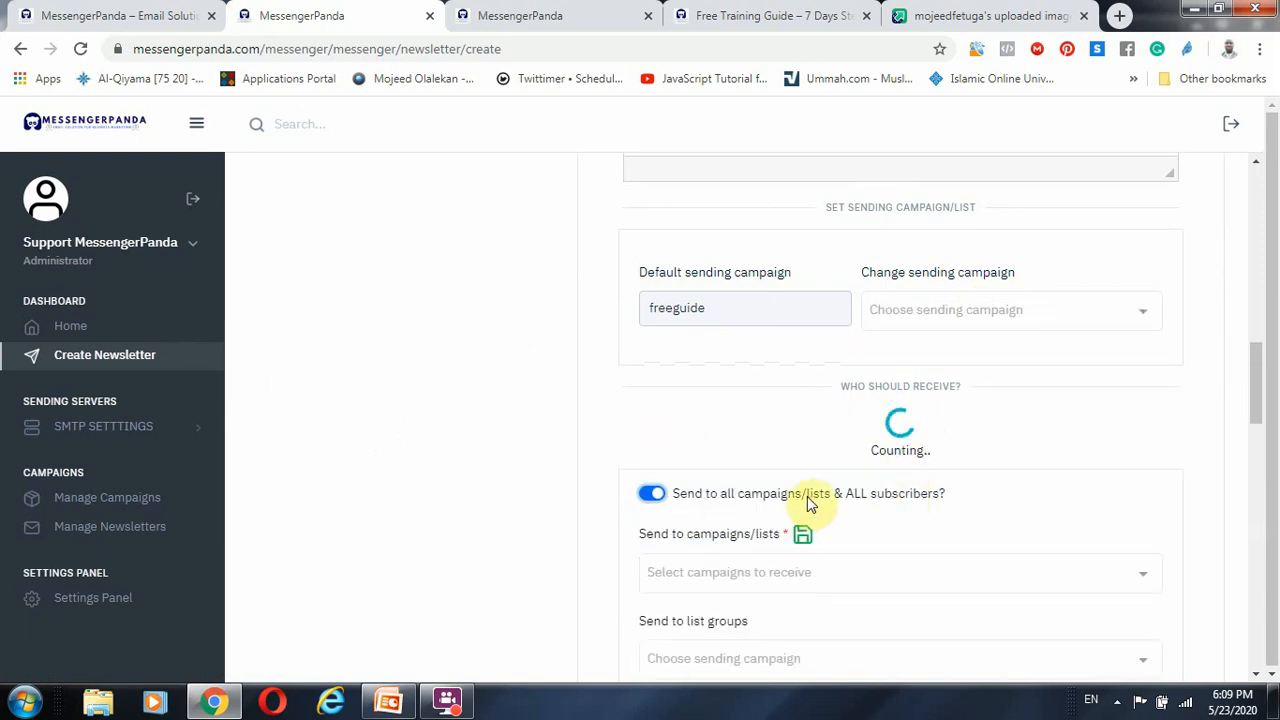
scroll(920, 480, "up", 12)
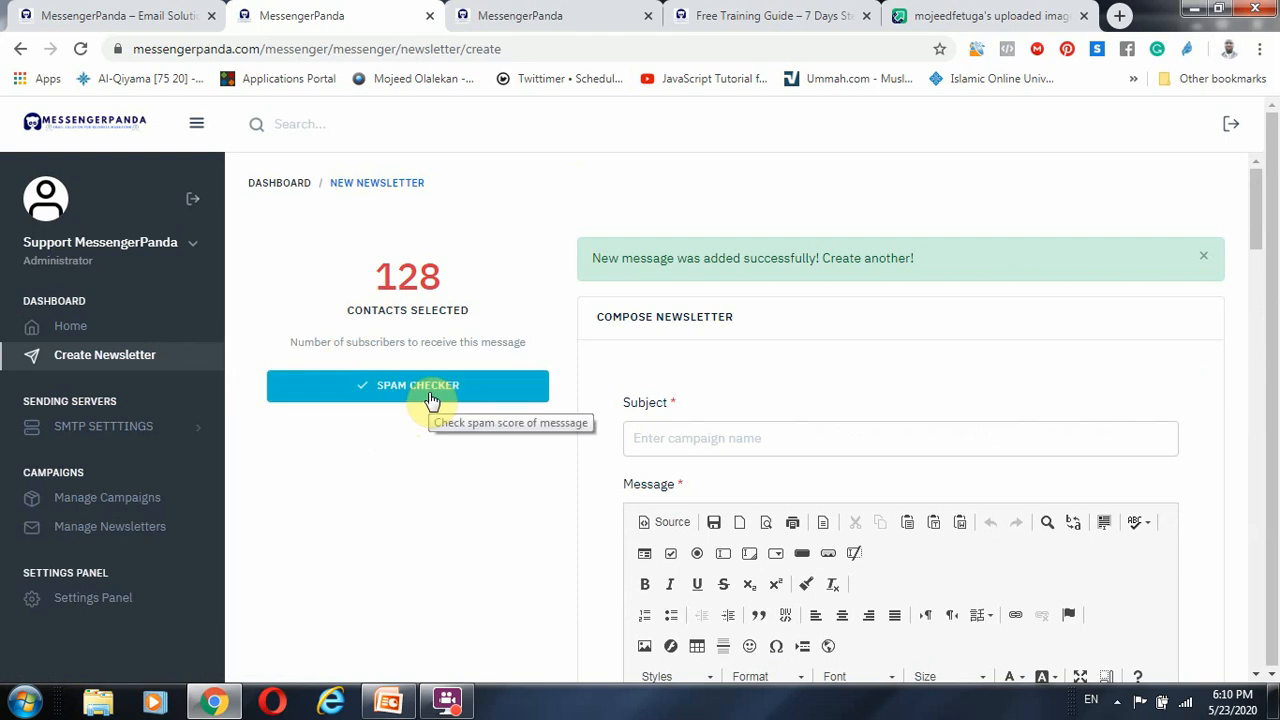
Examine the newsletter's subject field, message editor and message excerpt section, leaving them empty
left_click(732, 443)
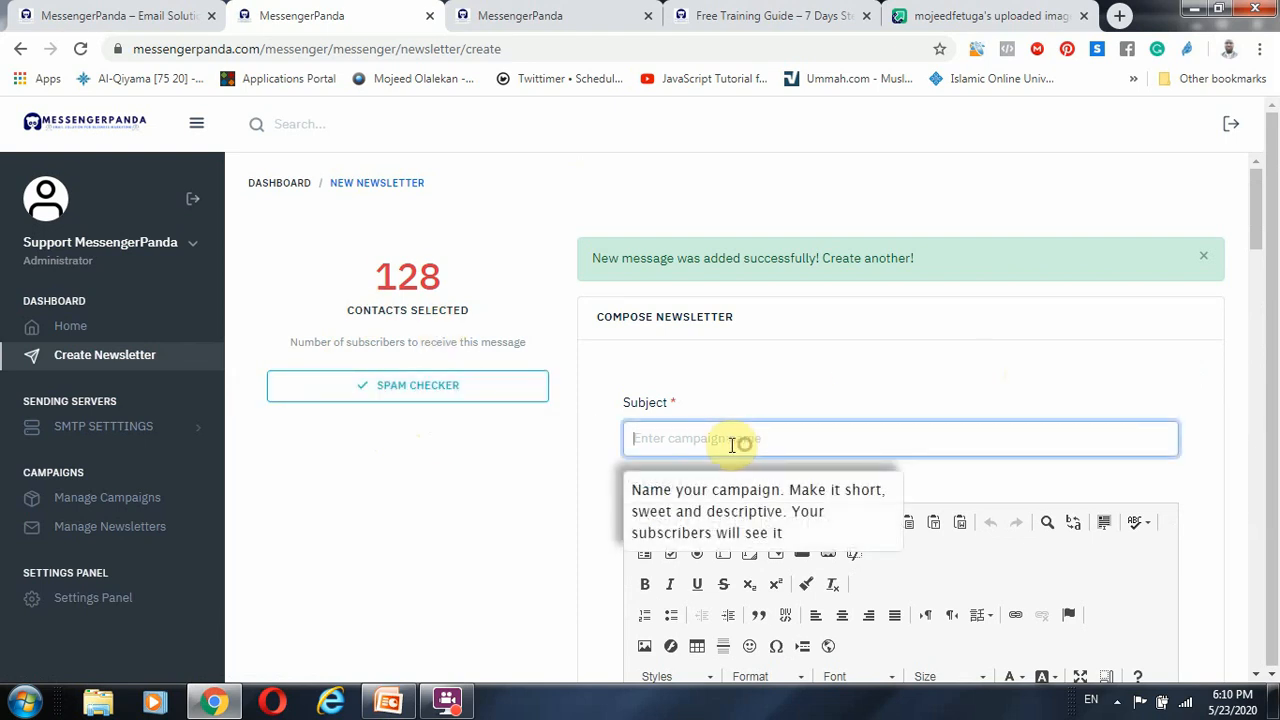
scroll(757, 400, "down", 1)
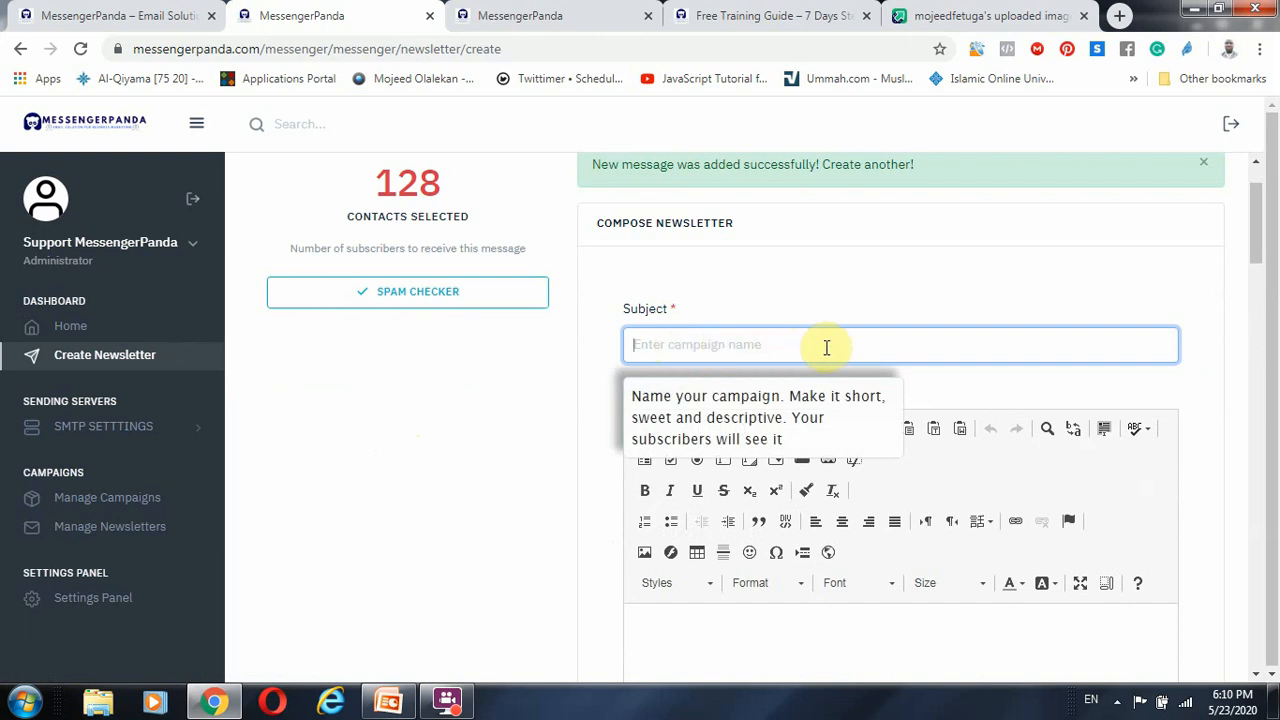
scroll(813, 352, "down", 4)
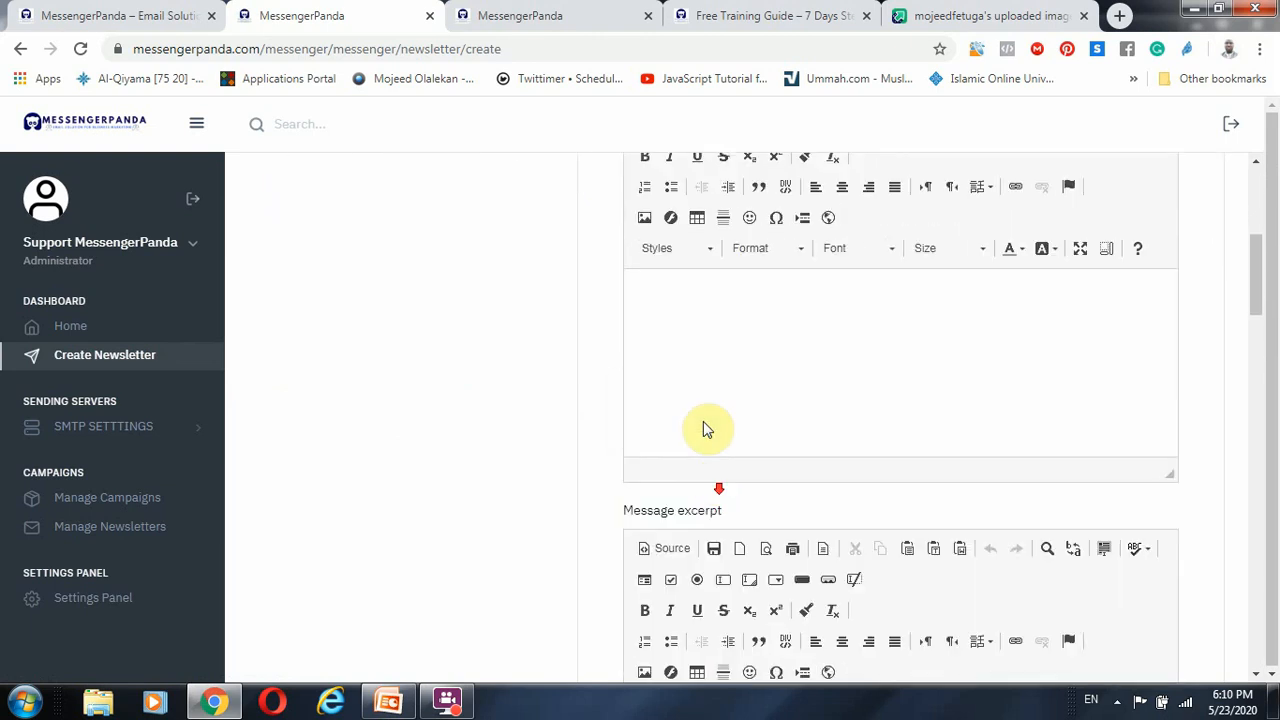
left_click(676, 276)
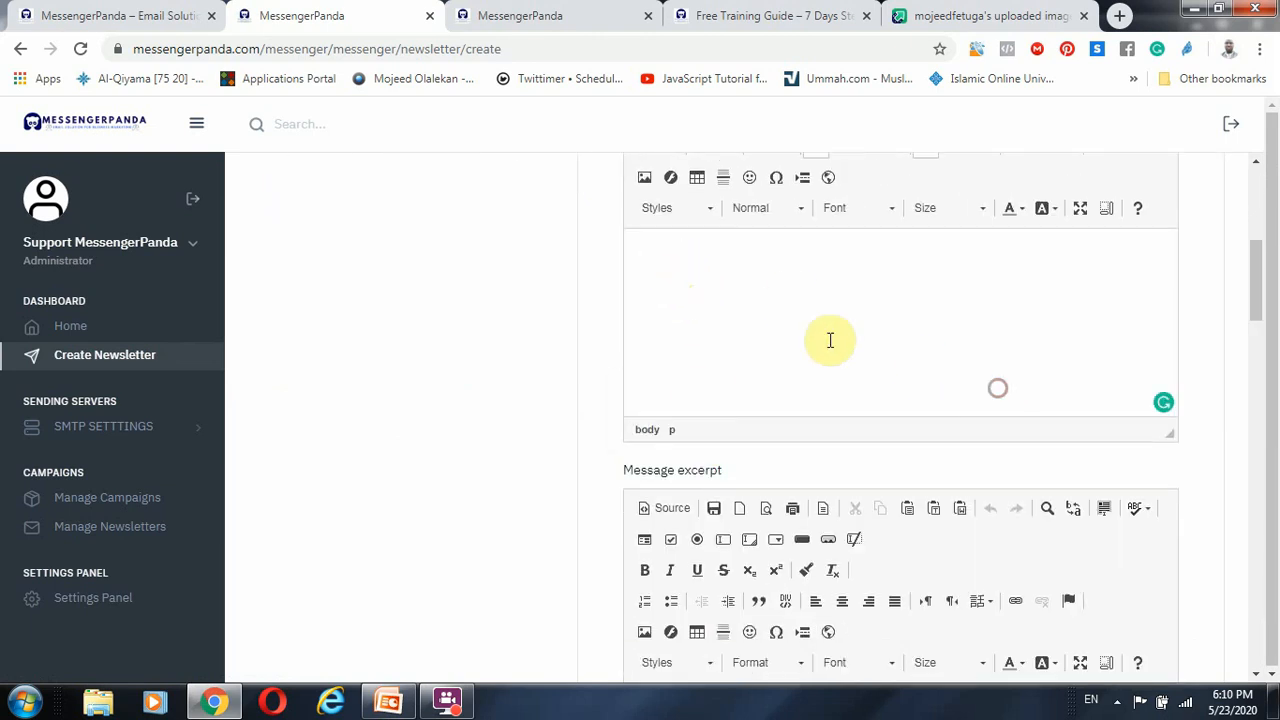
scroll(790, 345, "up", 2)
scroll(776, 353, "up", 1)
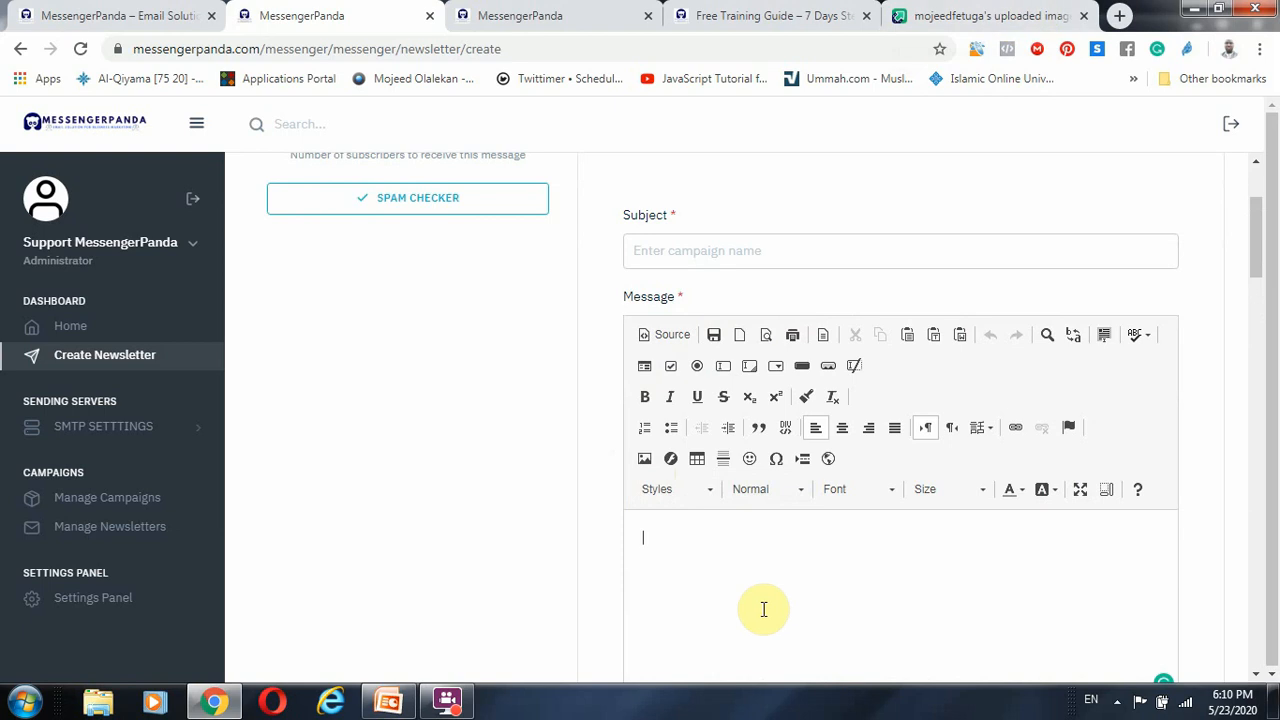
Switch to the Imgur uploads, close the open portrait image, and open the wide MessengerPanda banner's sharing links
left_click(997, 15)
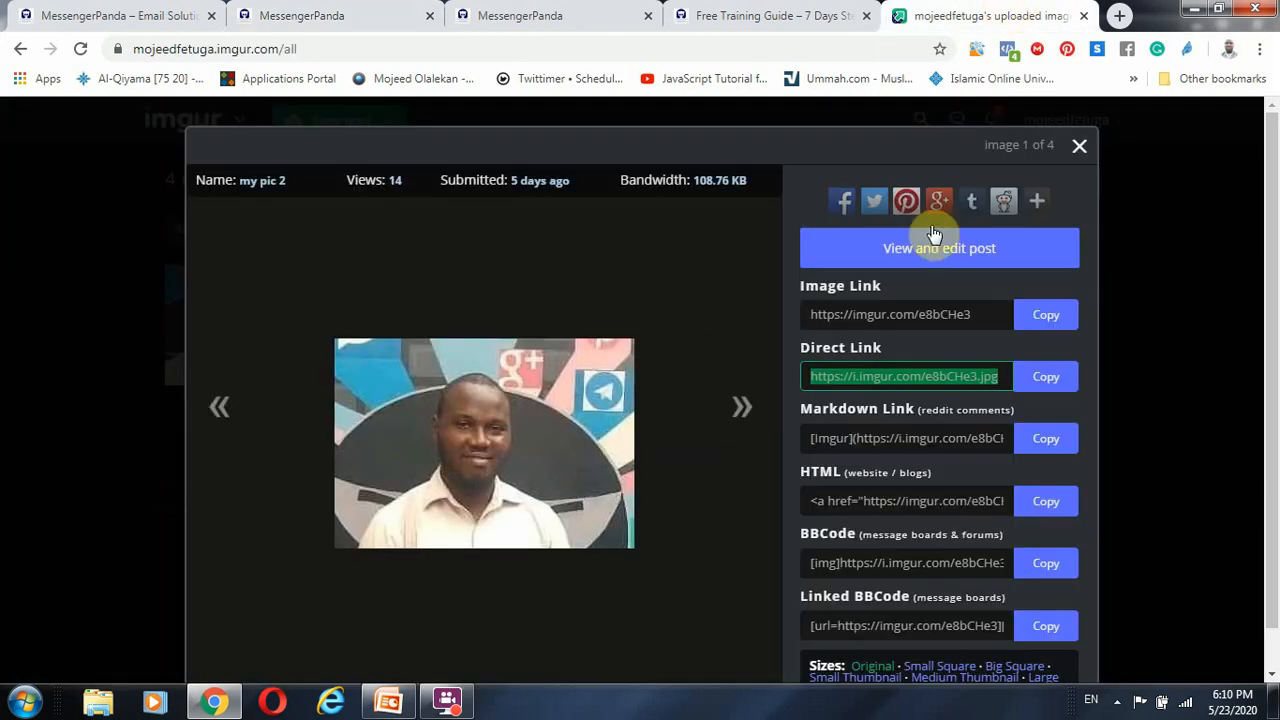
left_click(1079, 146)
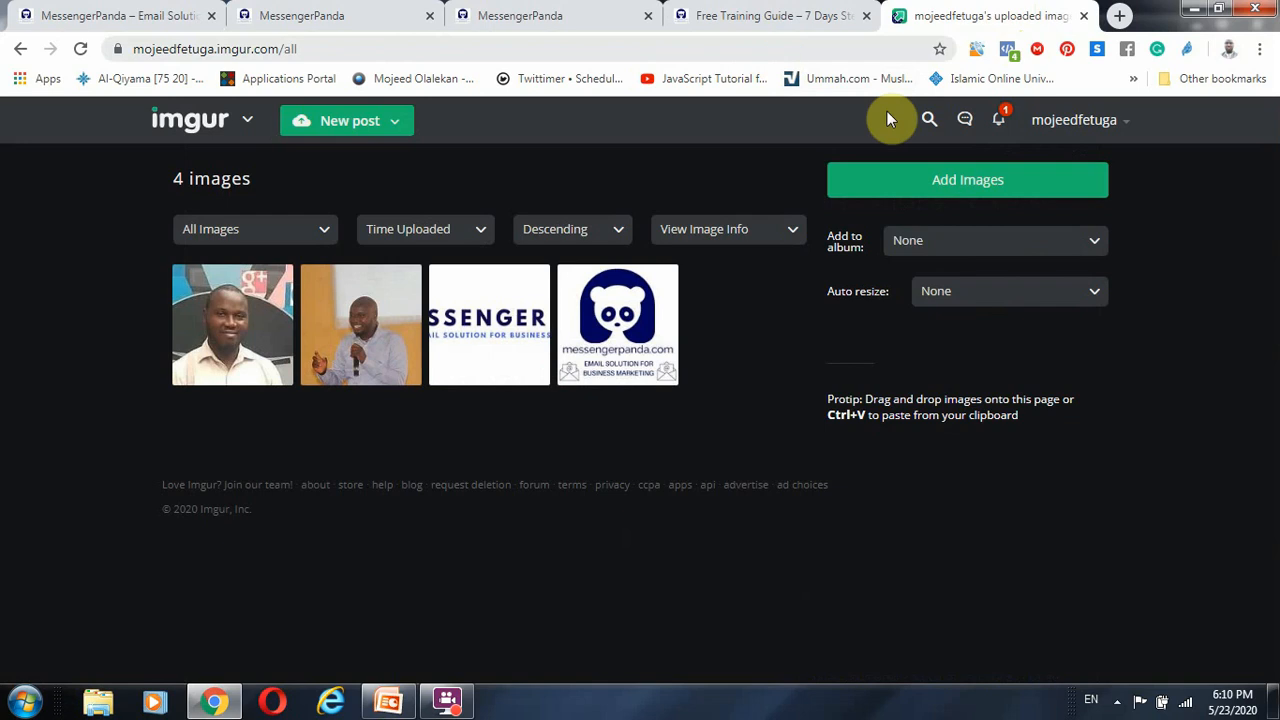
left_click(771, 13)
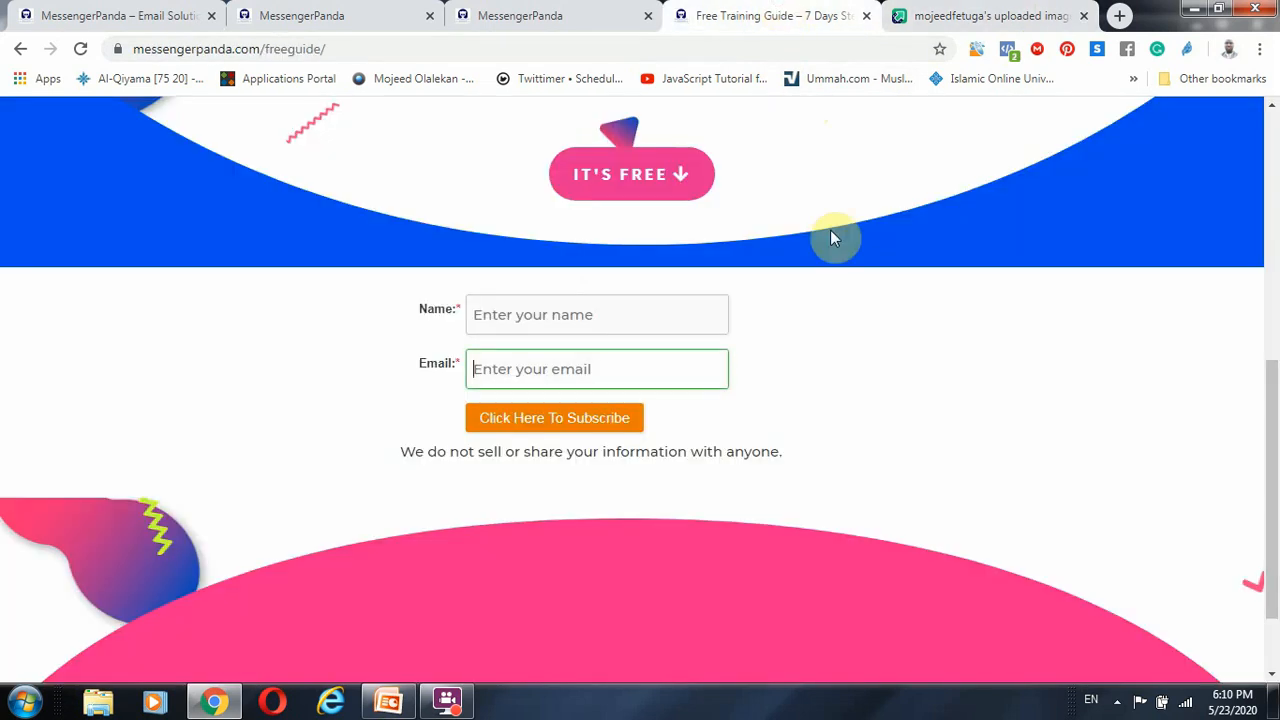
left_click(975, 15)
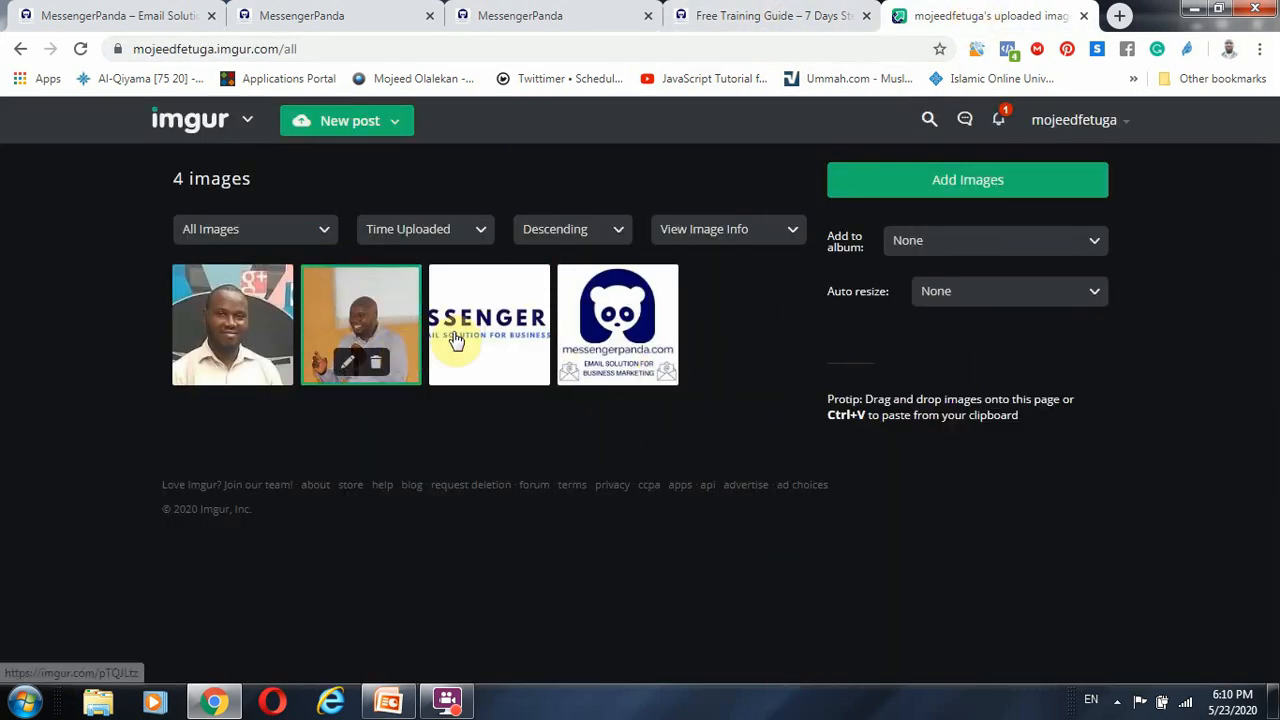
left_click(516, 313)
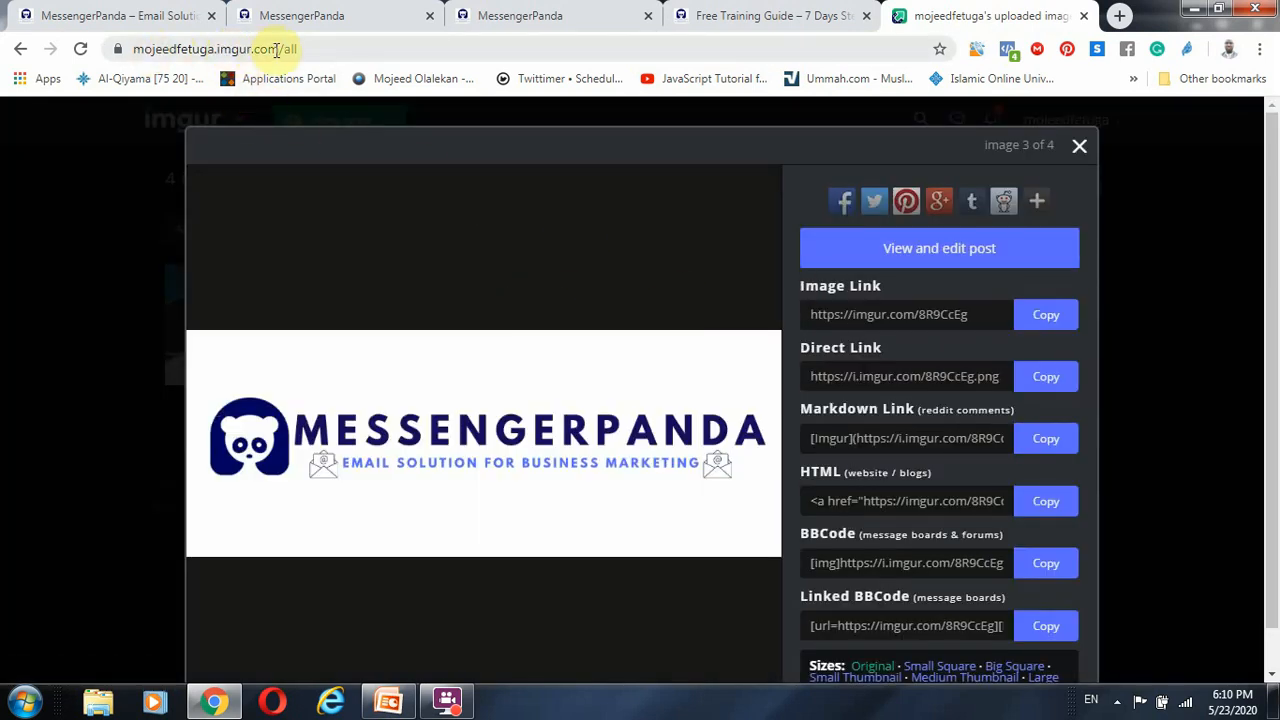
Open a blank browser tab, and return to the Free Training Guide landing page
left_click(1119, 16)
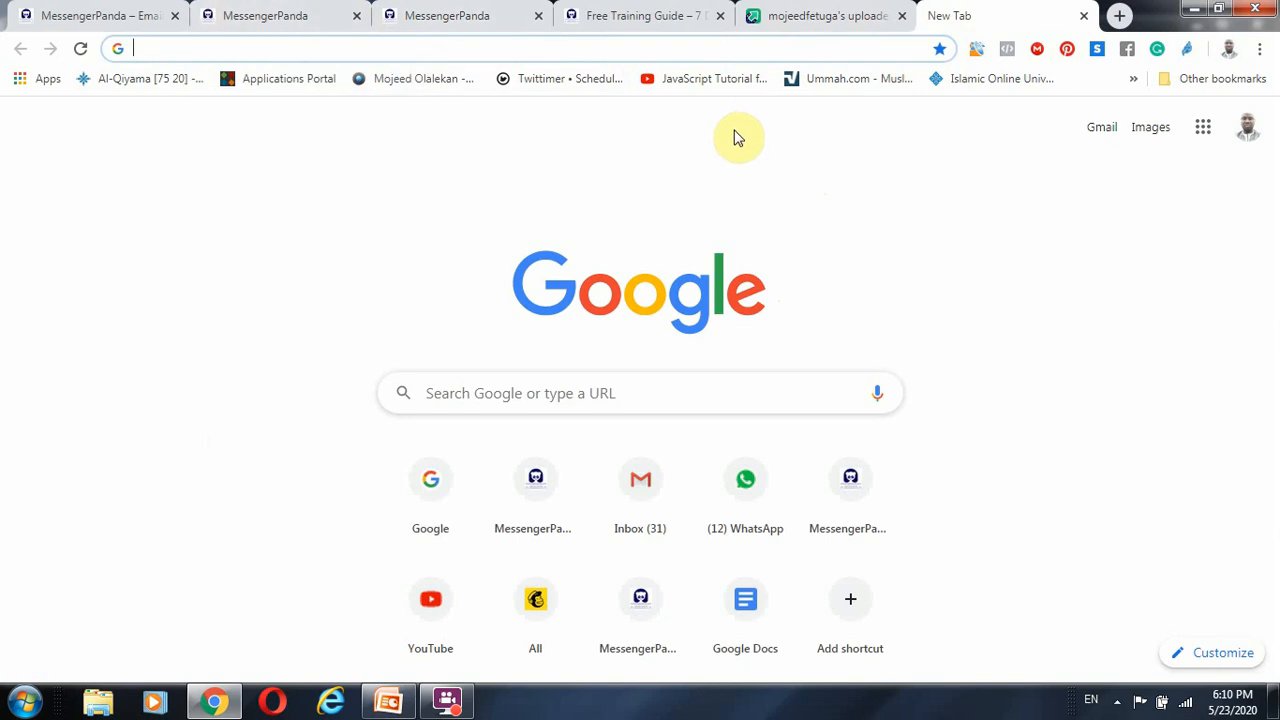
left_click(595, 14)
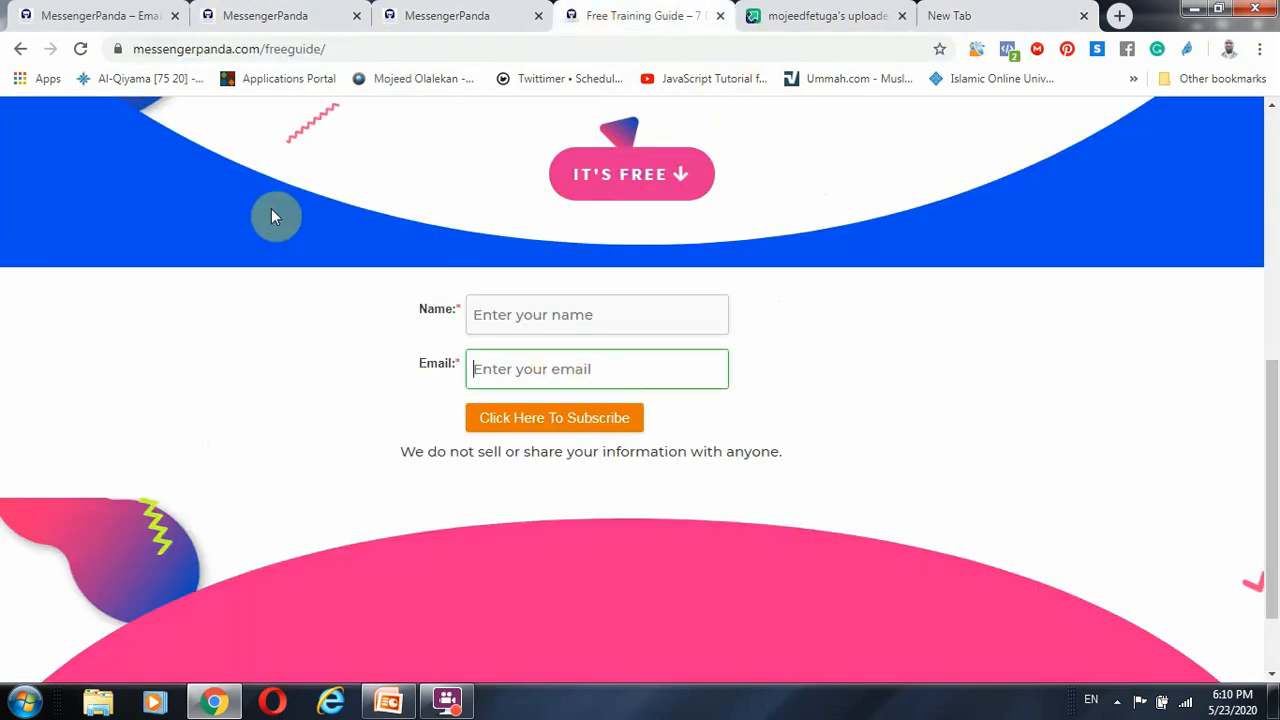
Return to the Imgur uploads and copy the direct link of the wide MessengerPanda banner
left_click(975, 16)
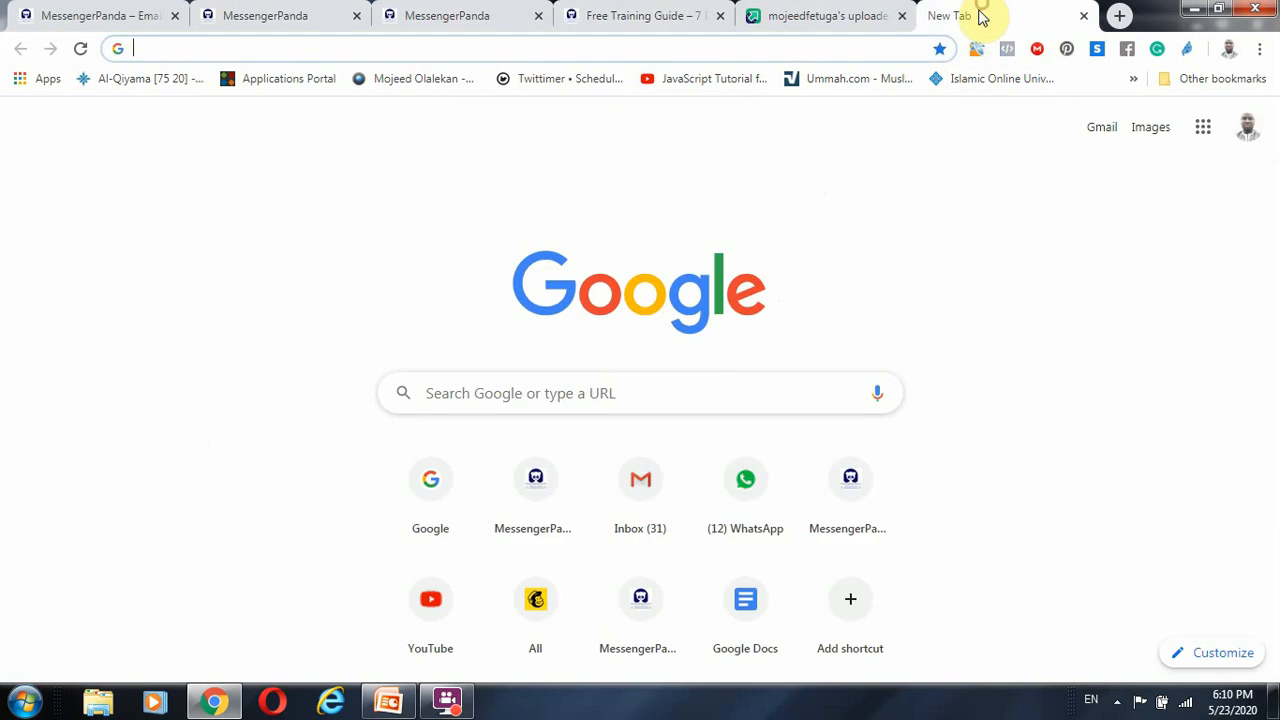
left_click(848, 16)
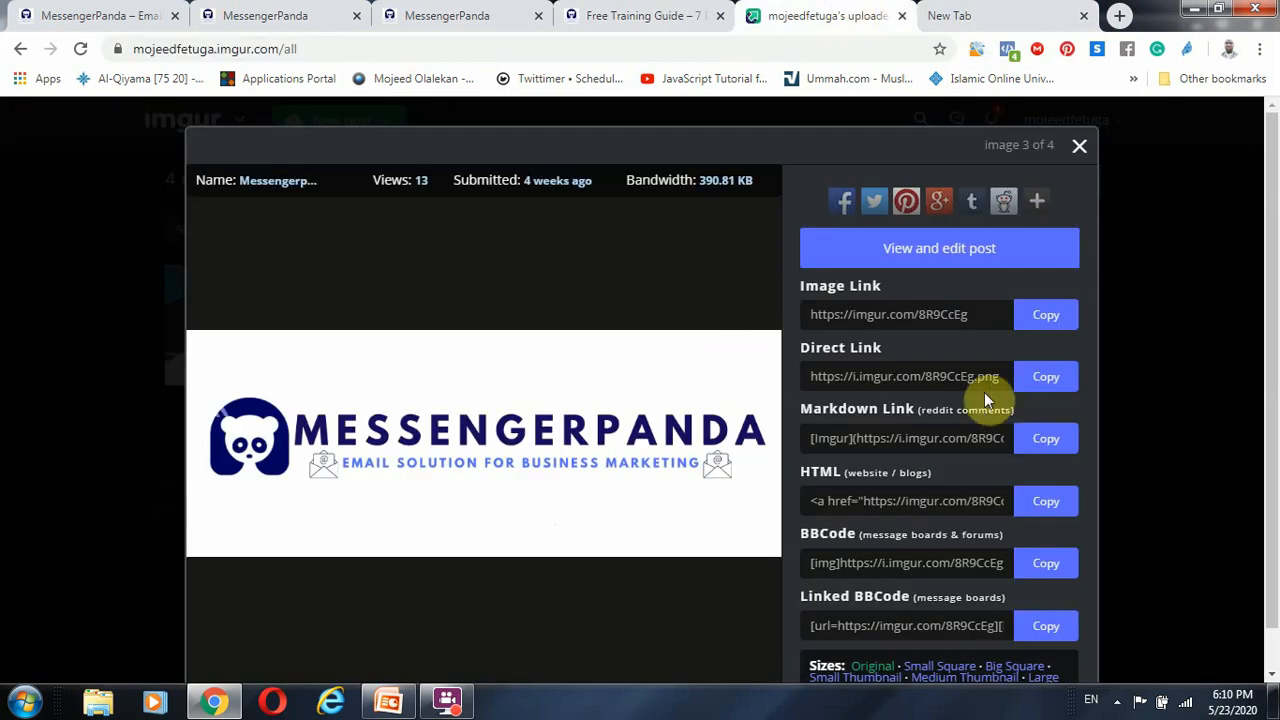
left_click(1047, 380)
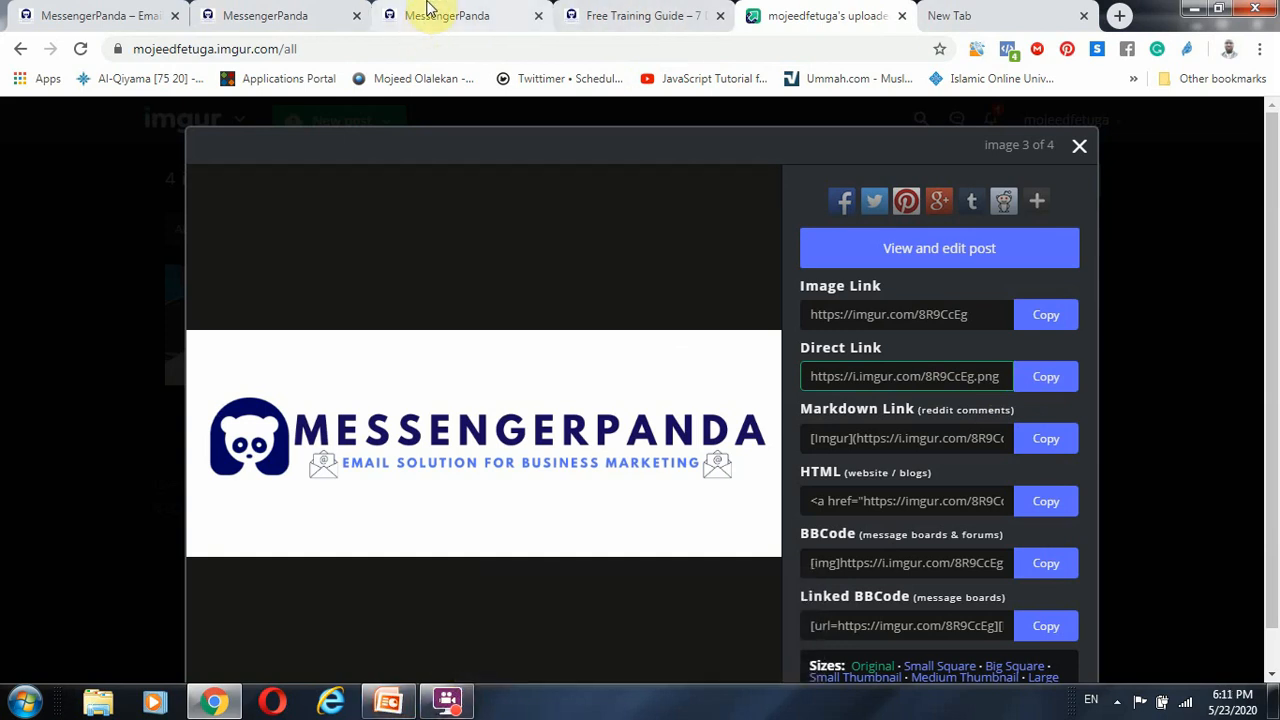
Insert the banner into the newsletter message from the copied Imgur direct link, with a width of 100
left_click(240, 8)
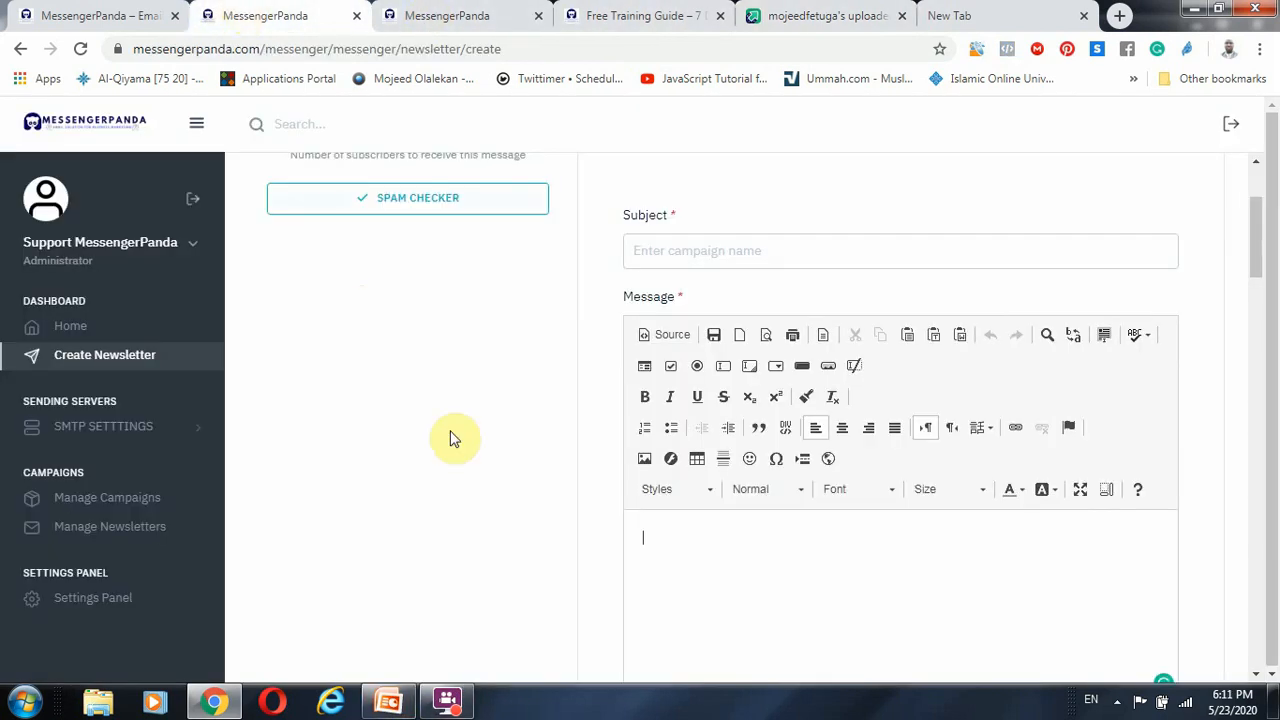
left_click(640, 455)
right_click(476, 242)
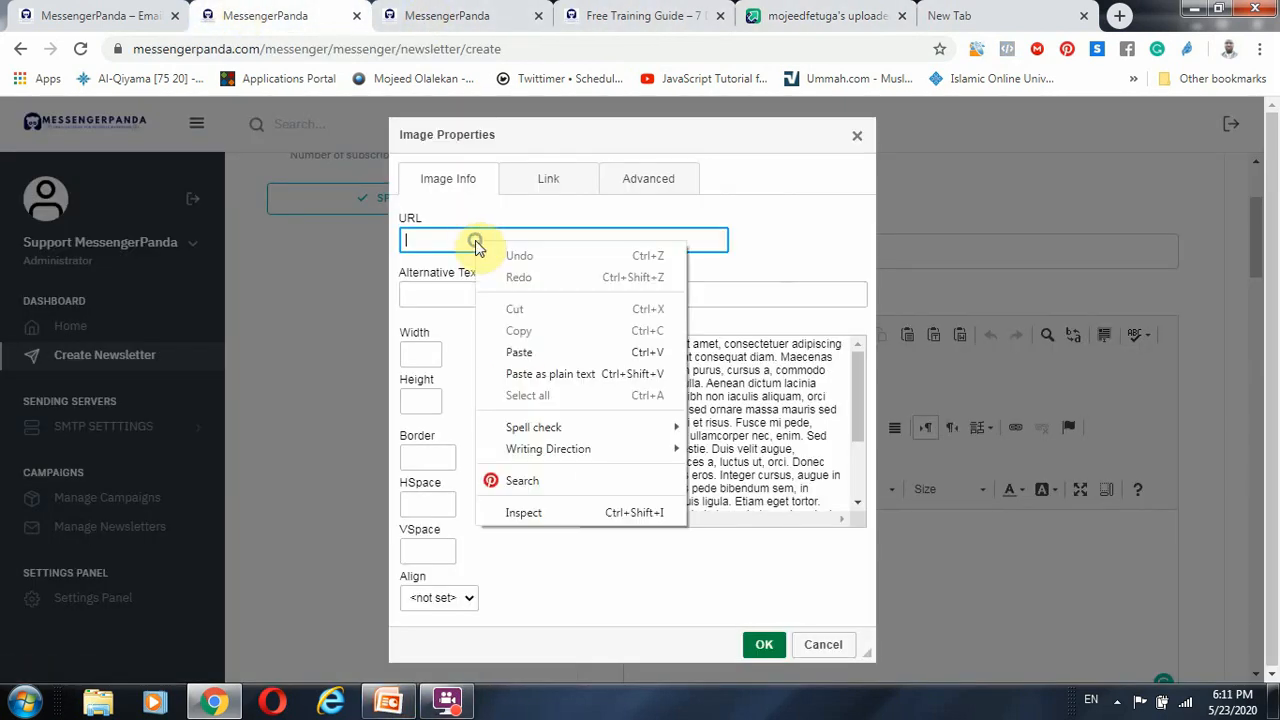
left_click(519, 352)
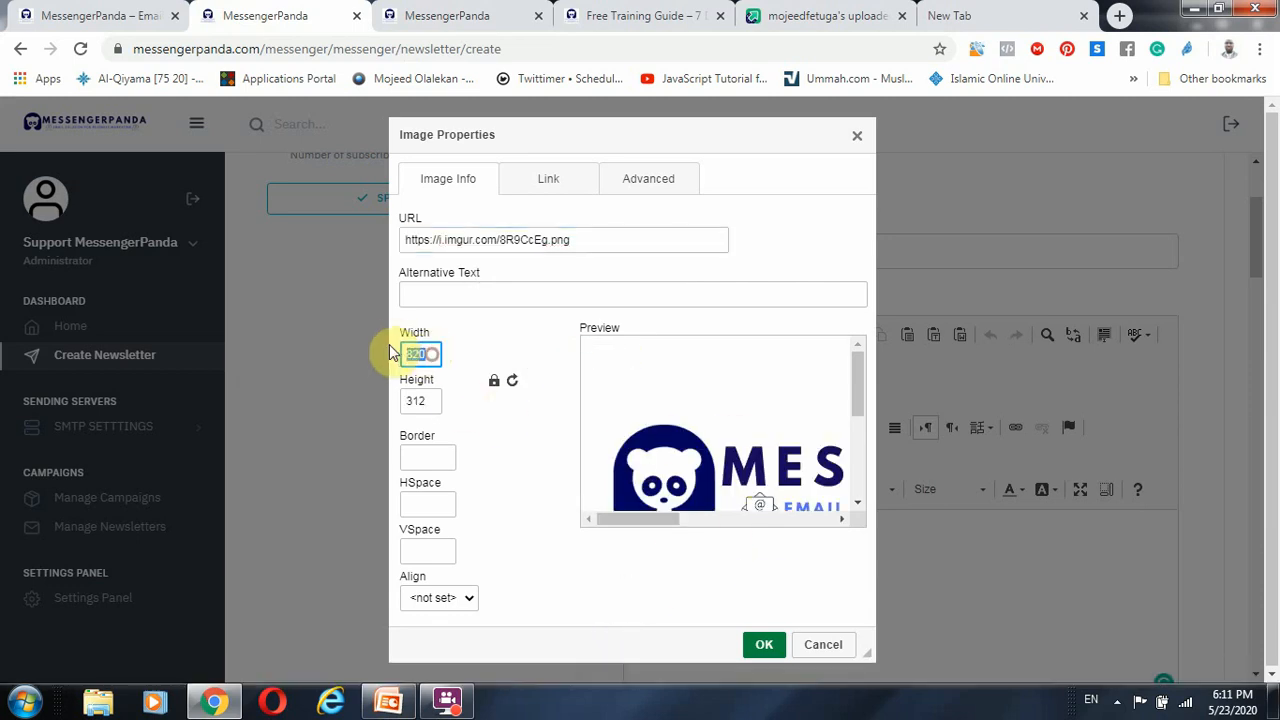
type("100")
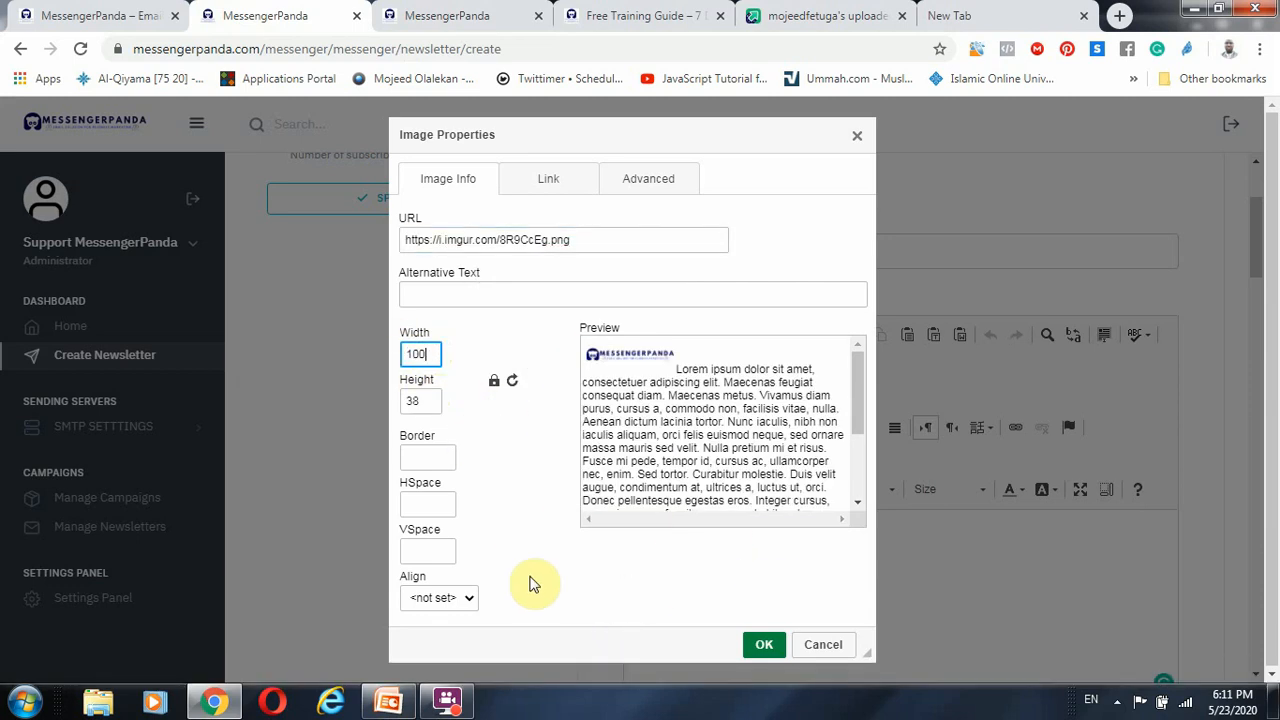
left_click(759, 645)
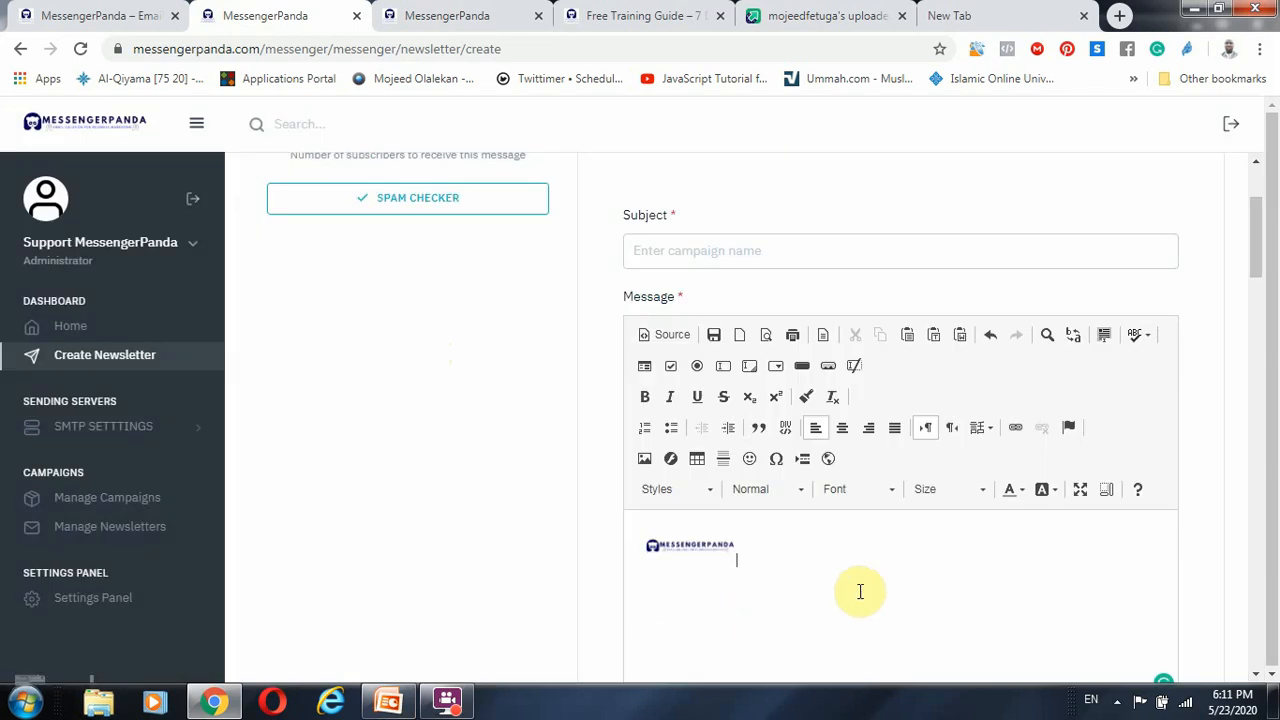
Resize the banner in the message, entering a width of 250 and then a height of 100 with proportions locked
left_click(698, 553)
double_click(690, 548)
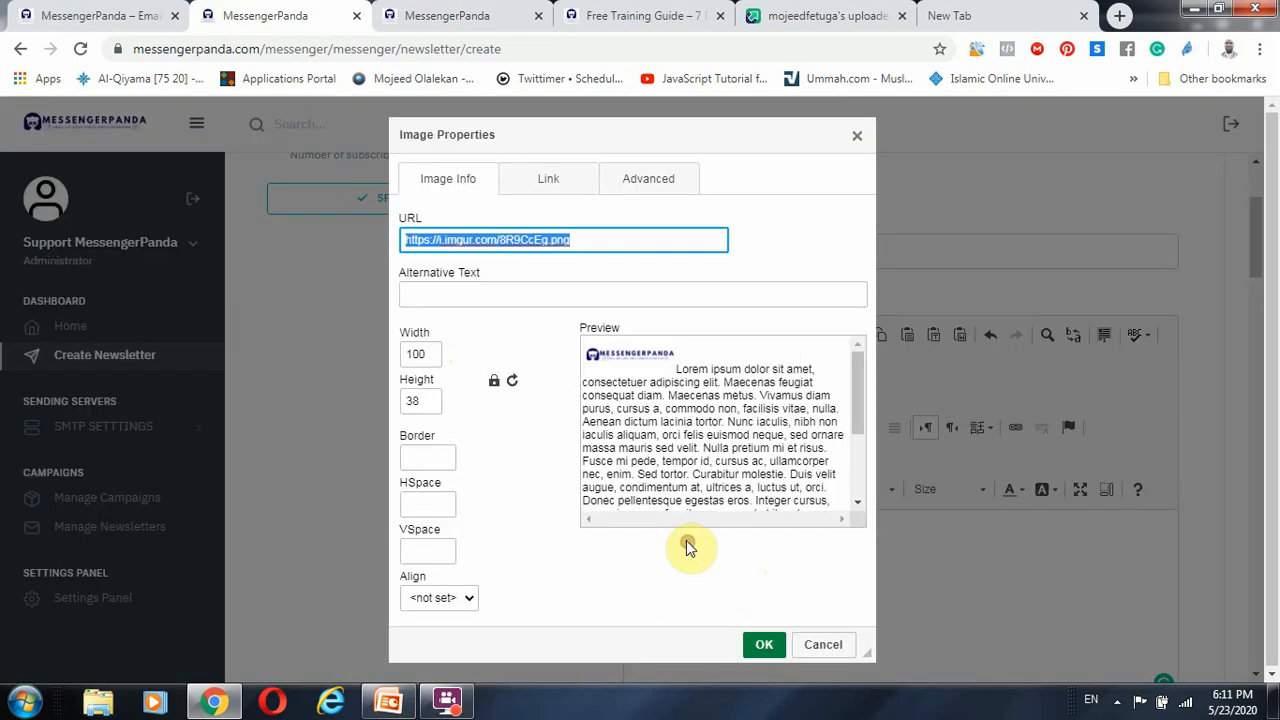
left_click_drag(440, 355, 375, 362)
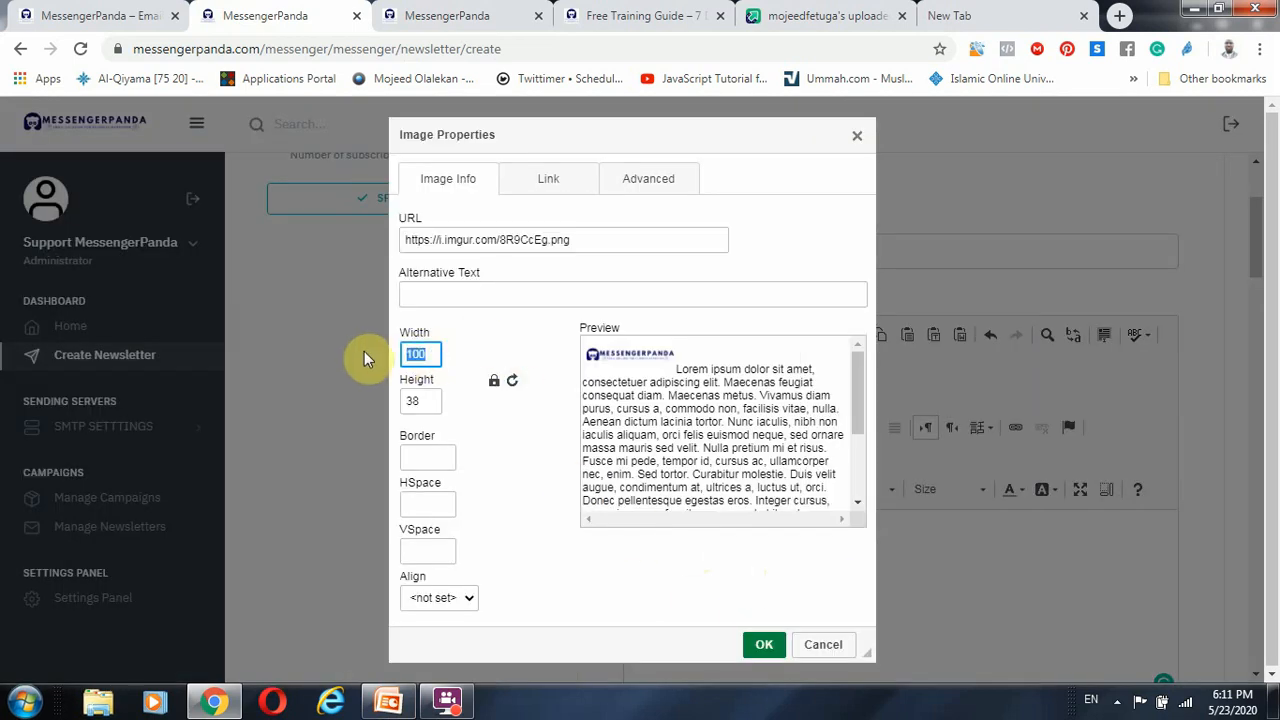
type("250")
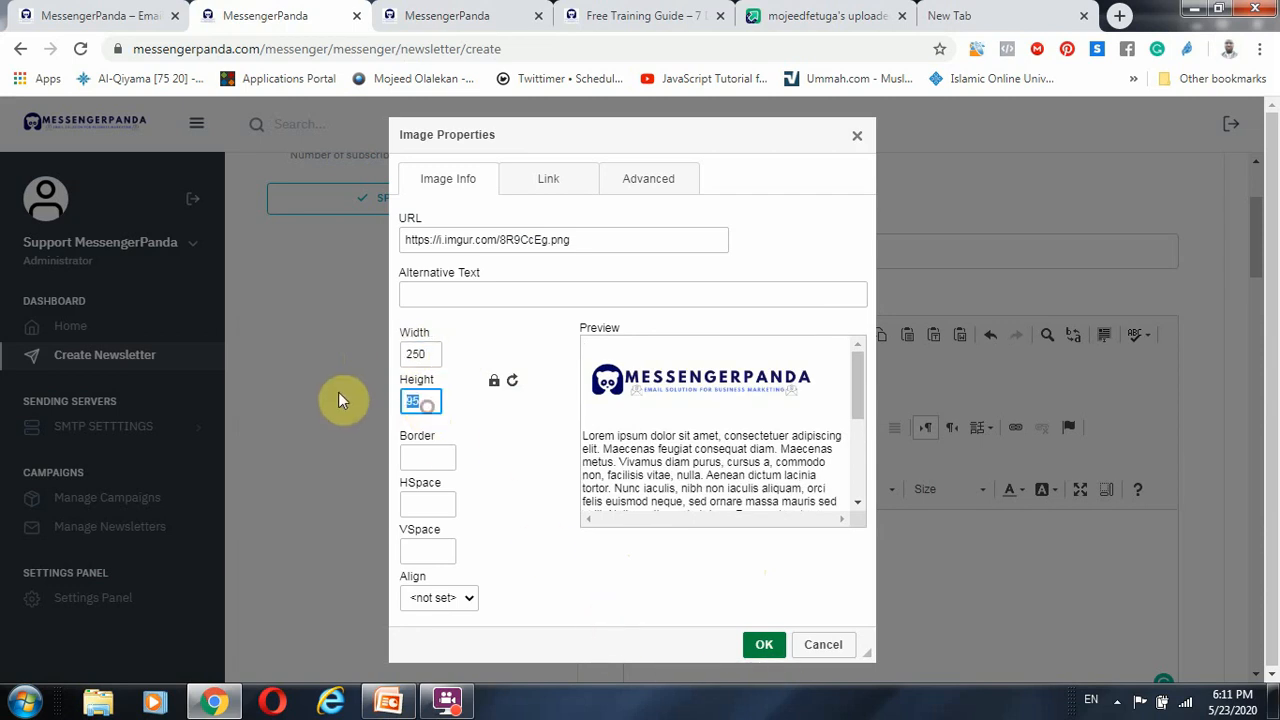
type("100")
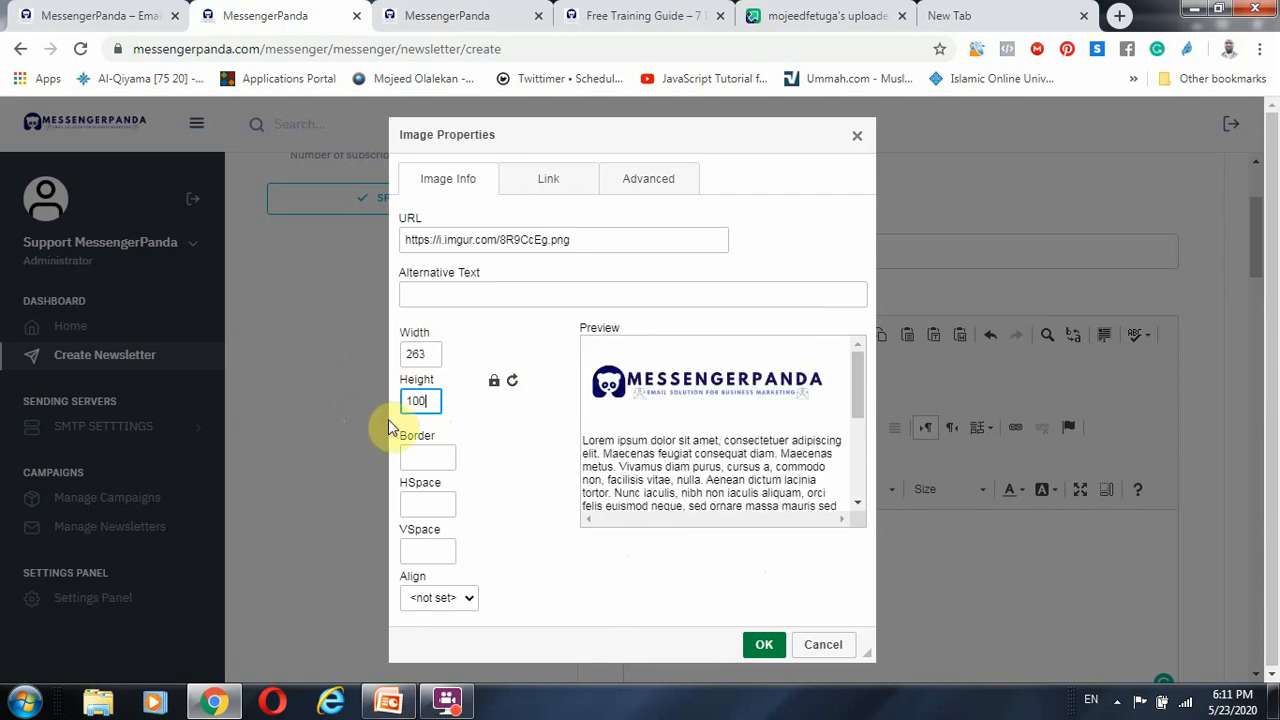
left_click(762, 645)
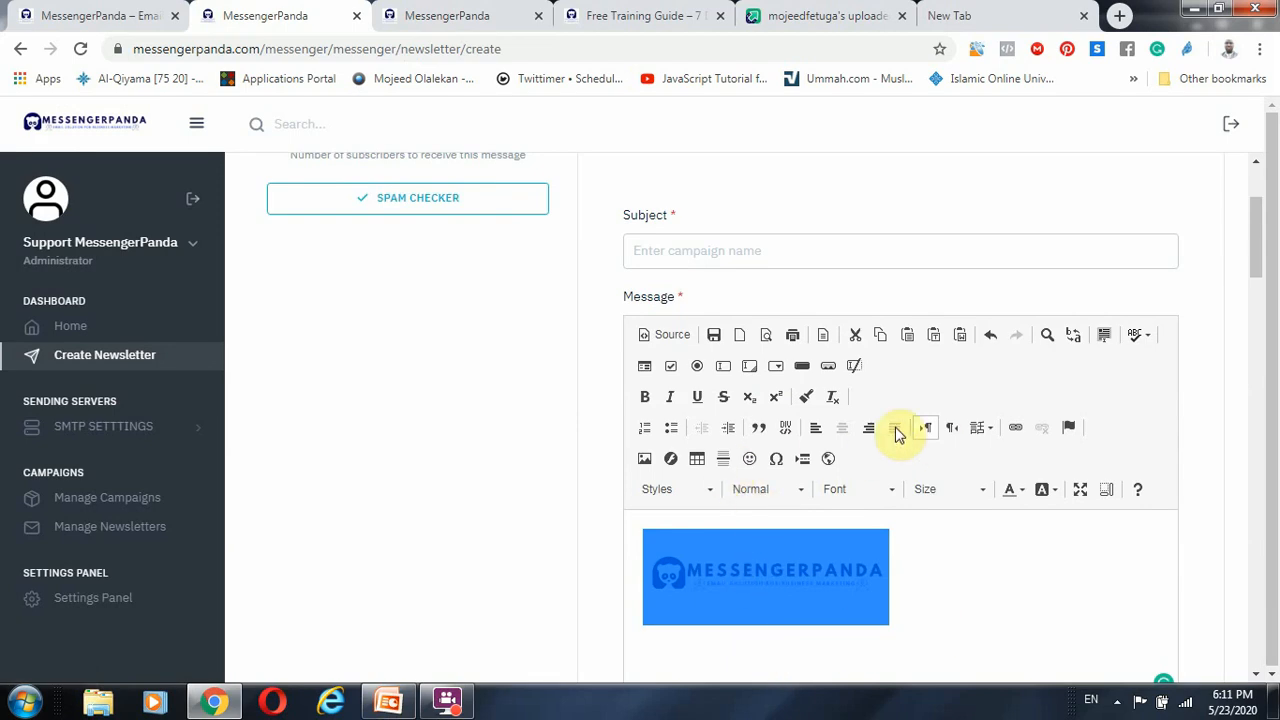
Centre the MessengerPanda banner in the newsletter message
left_click(984, 627)
left_click(757, 585)
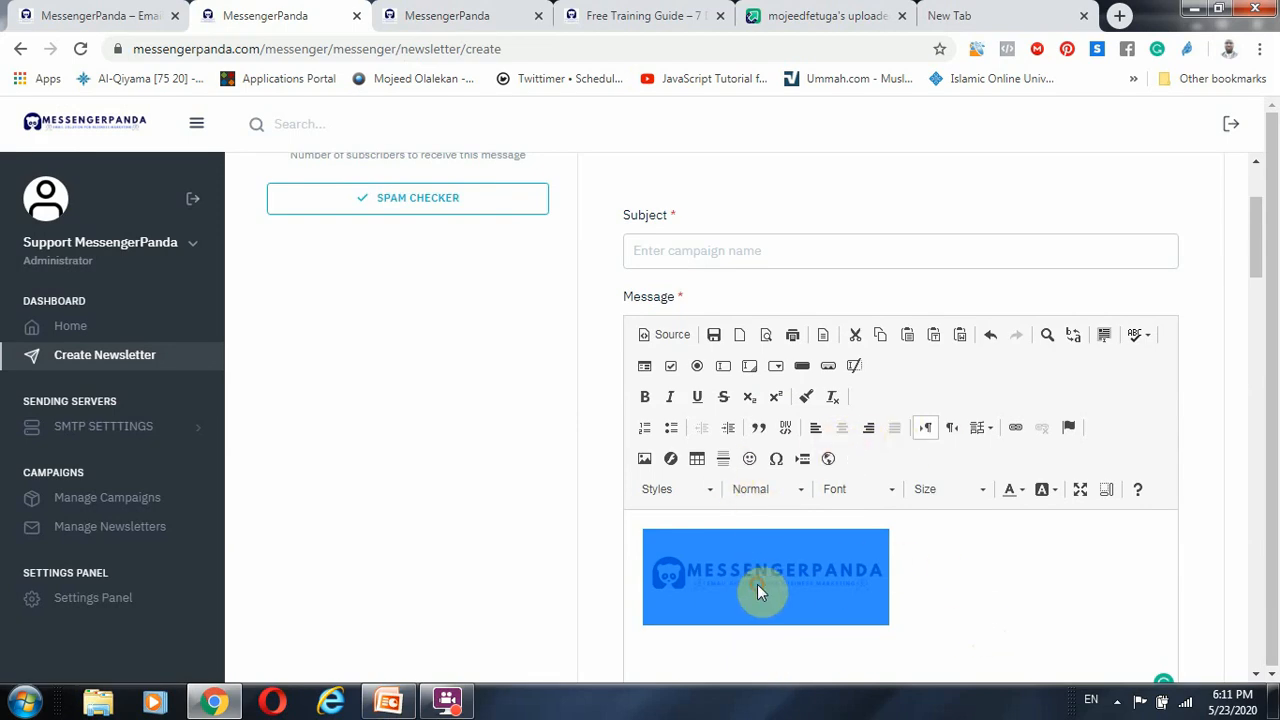
left_click(331, 553)
scroll(946, 571, "down", 3)
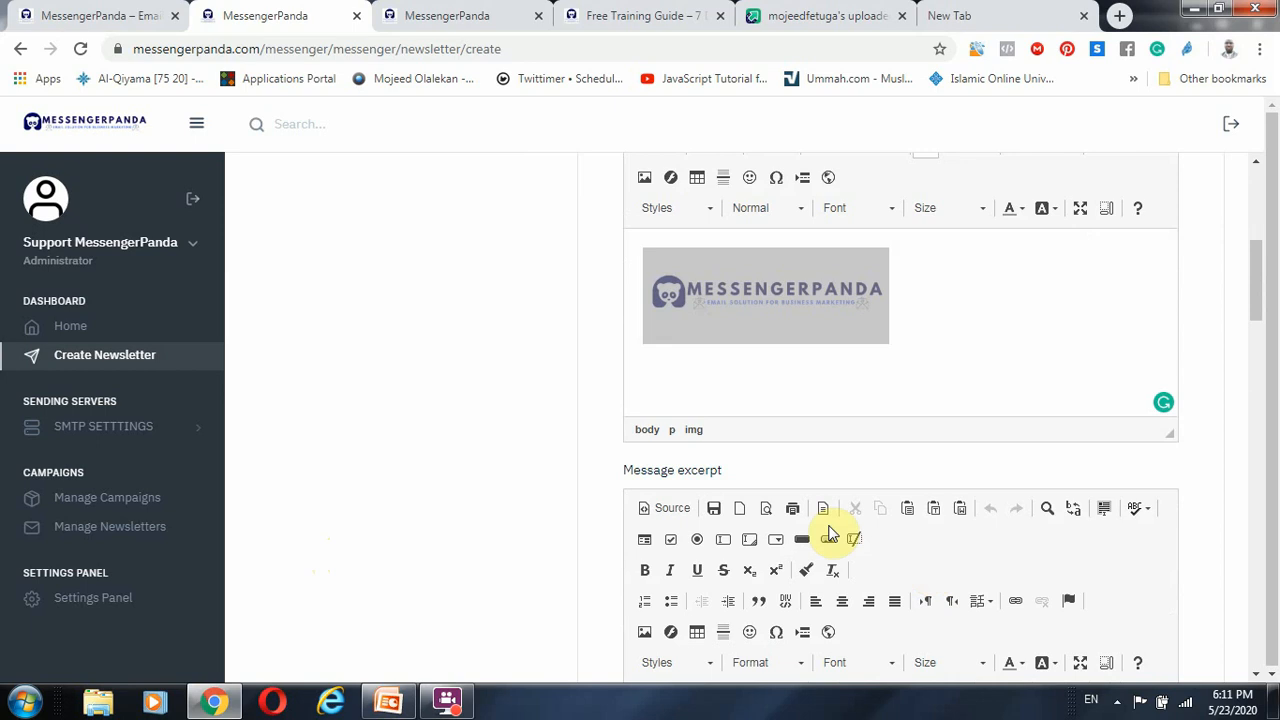
left_click(968, 329)
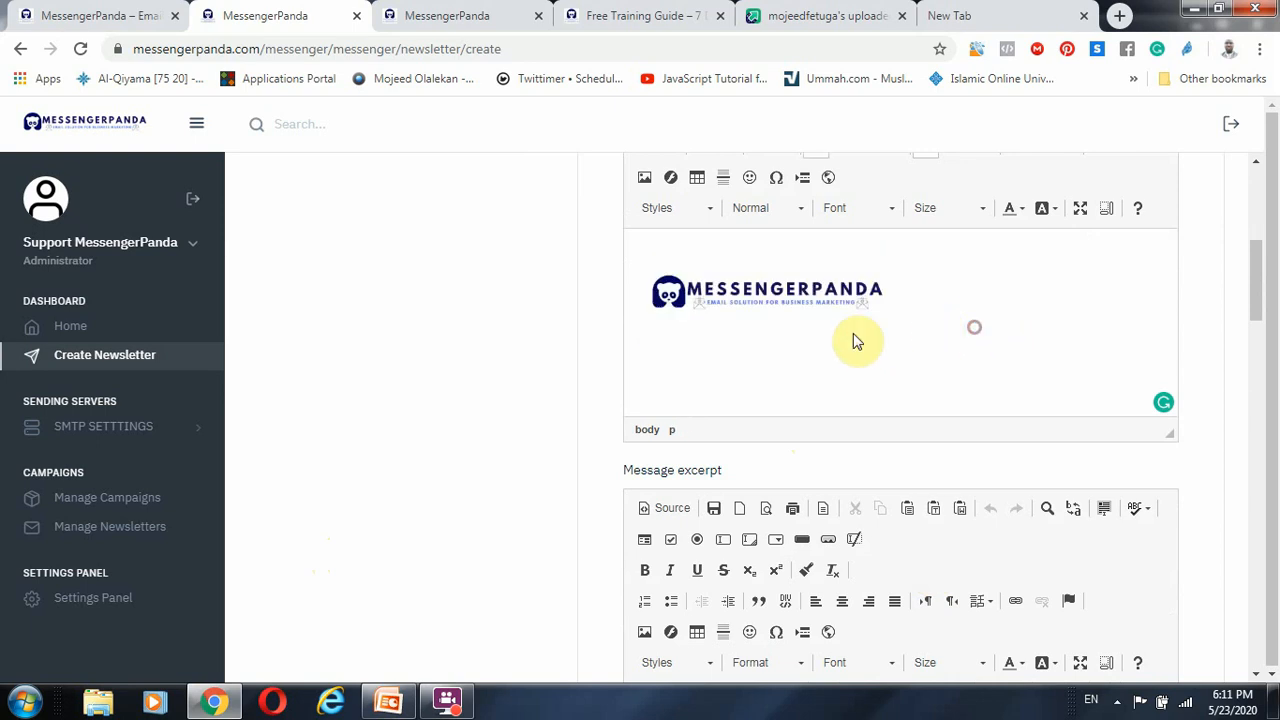
scroll(1001, 342, "up", 1)
left_click(840, 392)
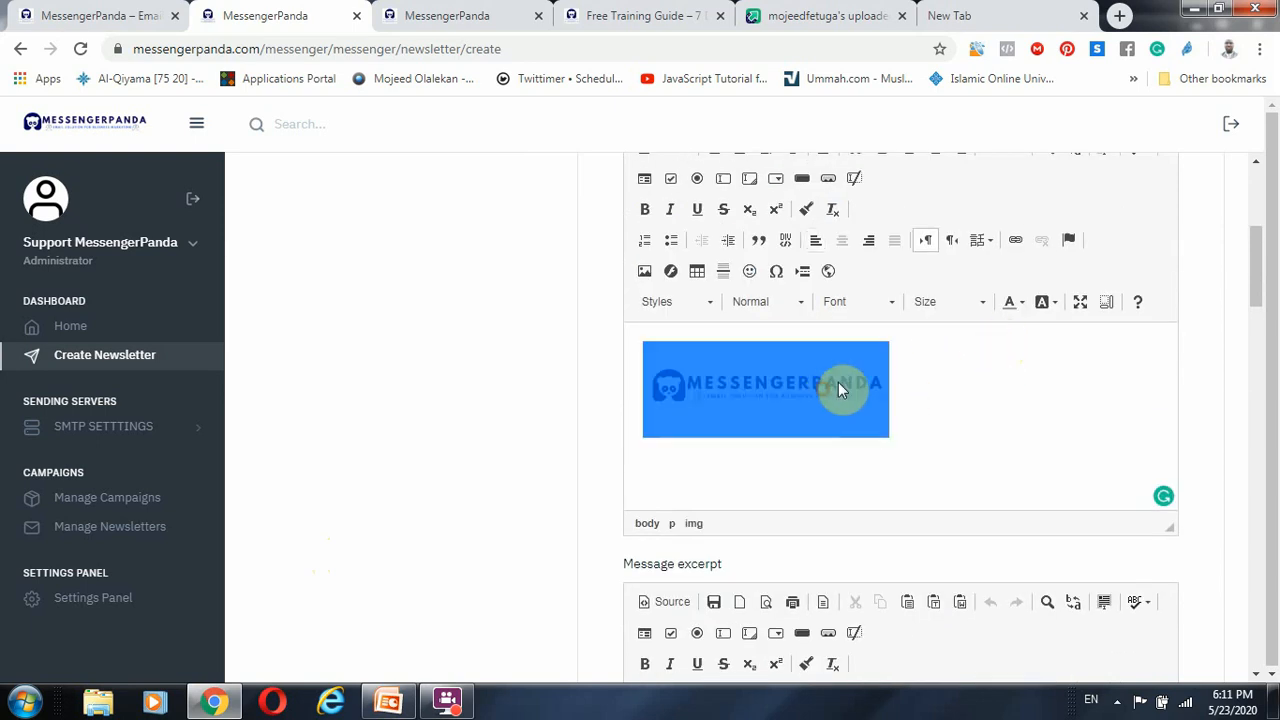
left_click(975, 378)
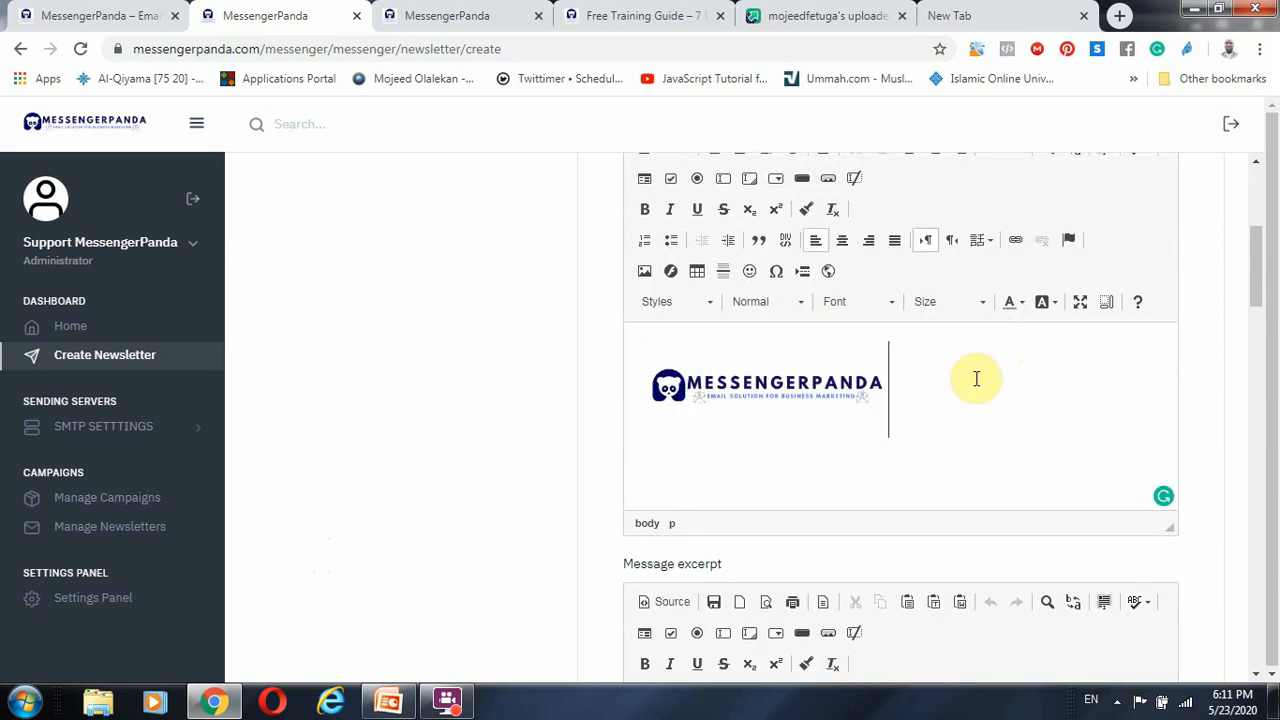
left_click(843, 249)
scroll(977, 417, "up", 2)
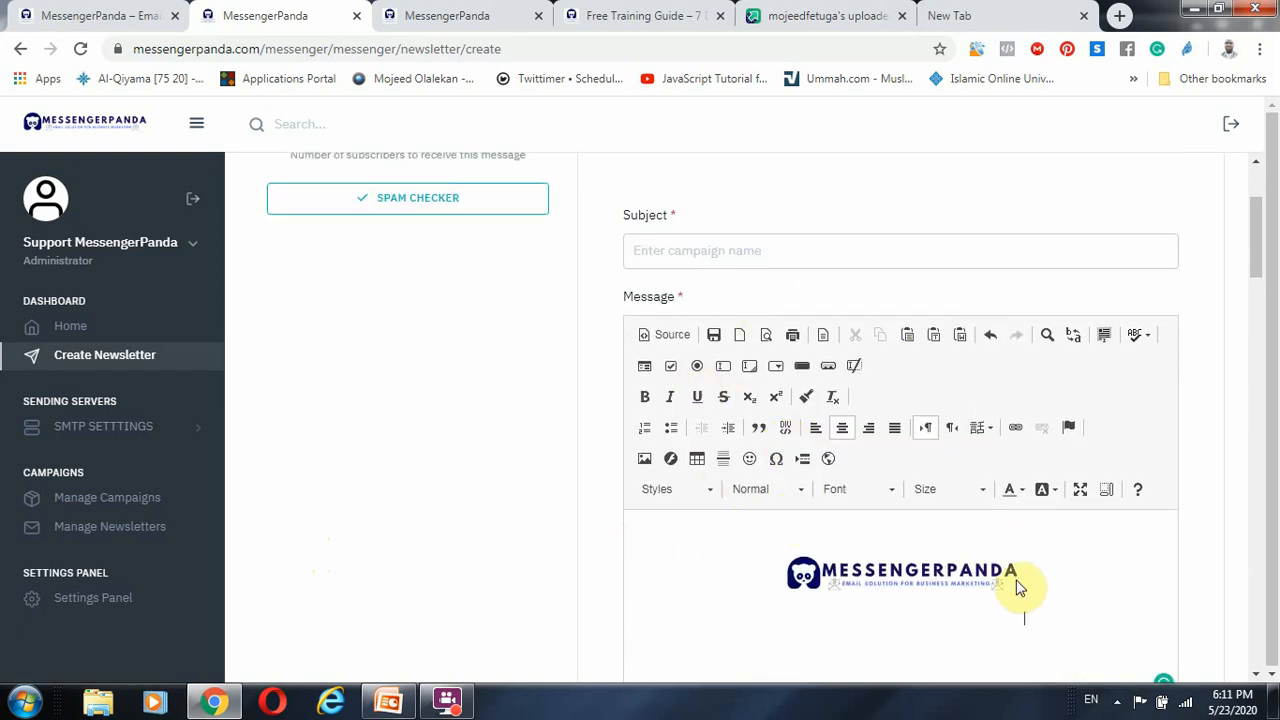
Add three blank lines below the centred banner in the message
key("Return")
key("Return")
key("Return")
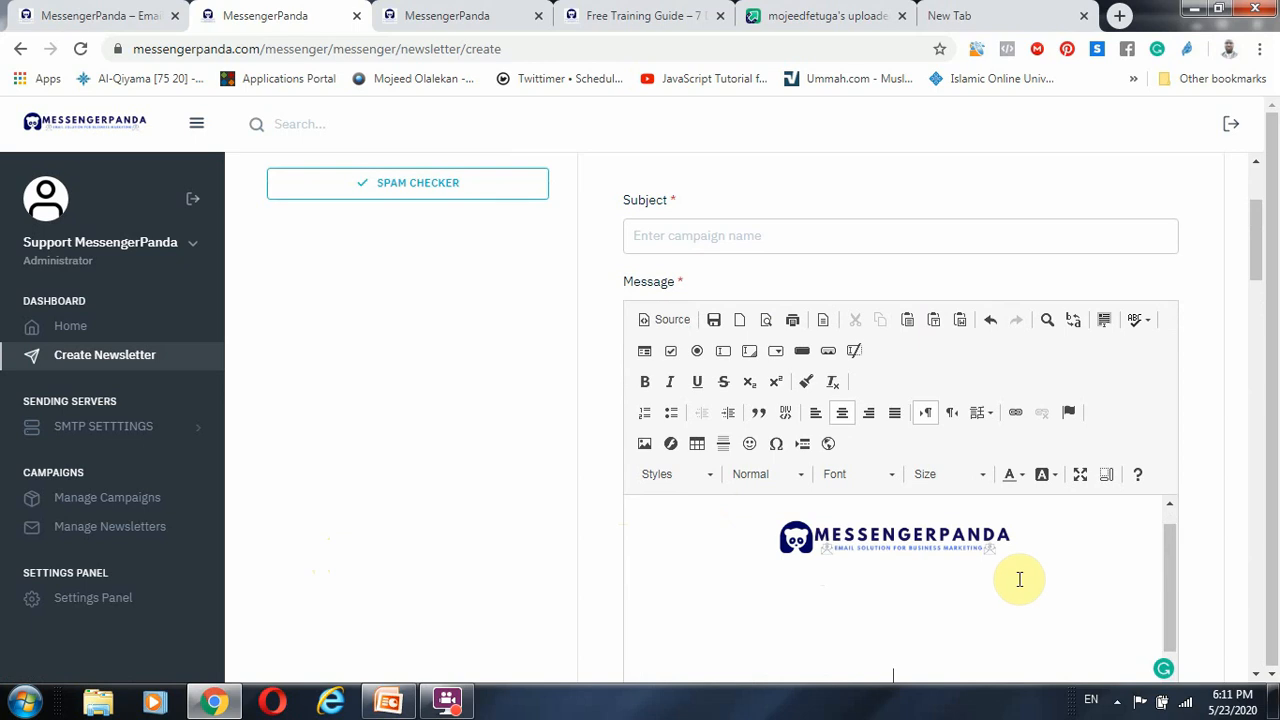
Look through the message editor's font and size choices, and view the editor maximized before restoring it
left_click(923, 470)
left_click(850, 470)
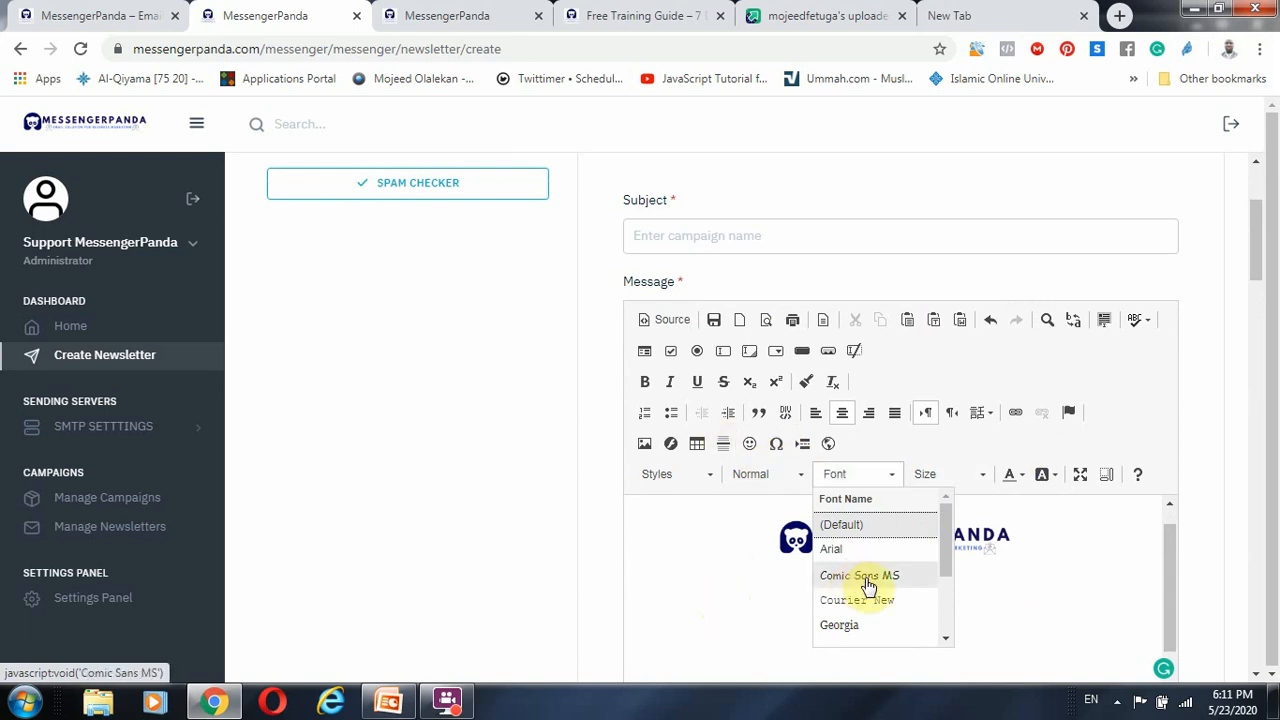
scroll(866, 583, "down", 2)
left_click(1067, 640)
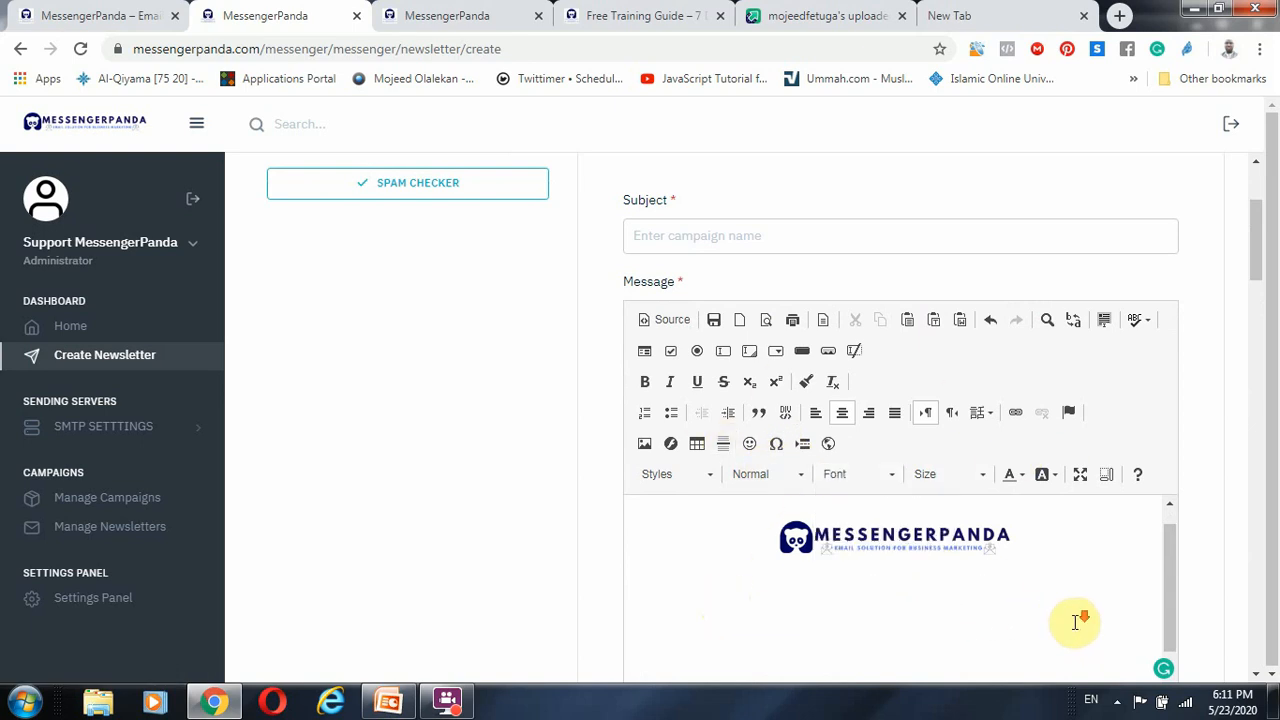
scroll(1069, 625, "down", 1)
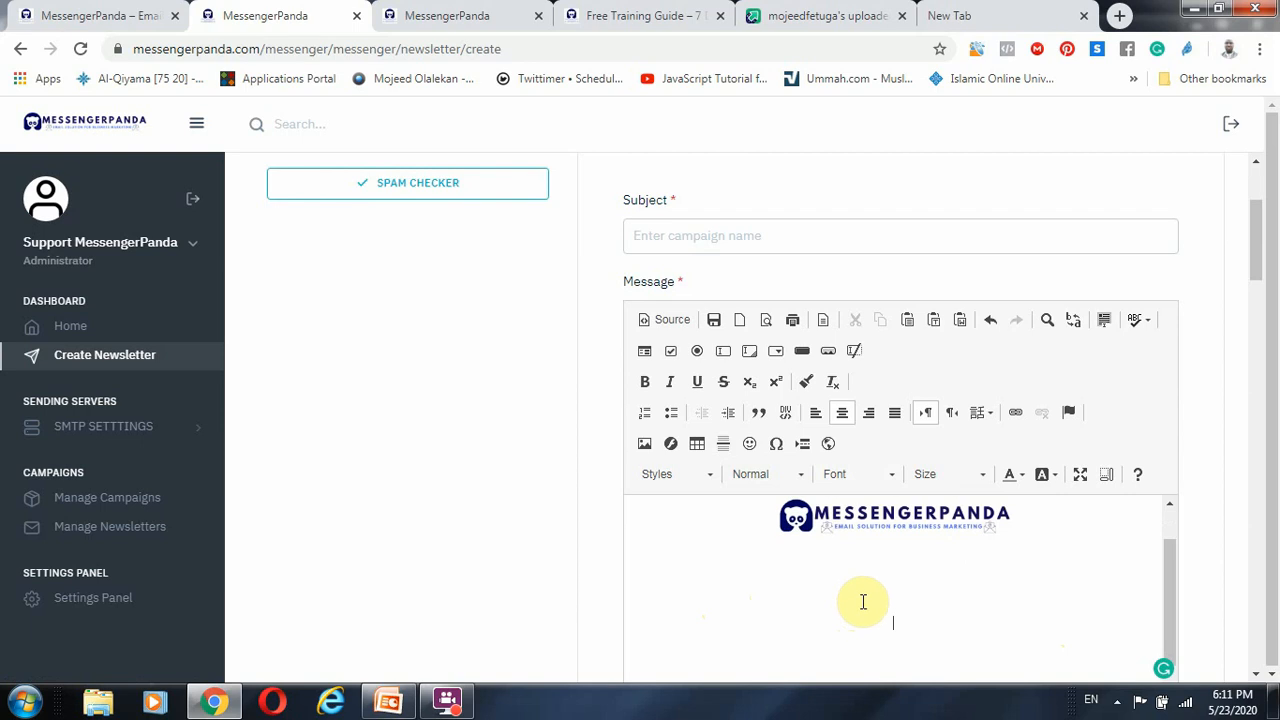
left_click(1080, 476)
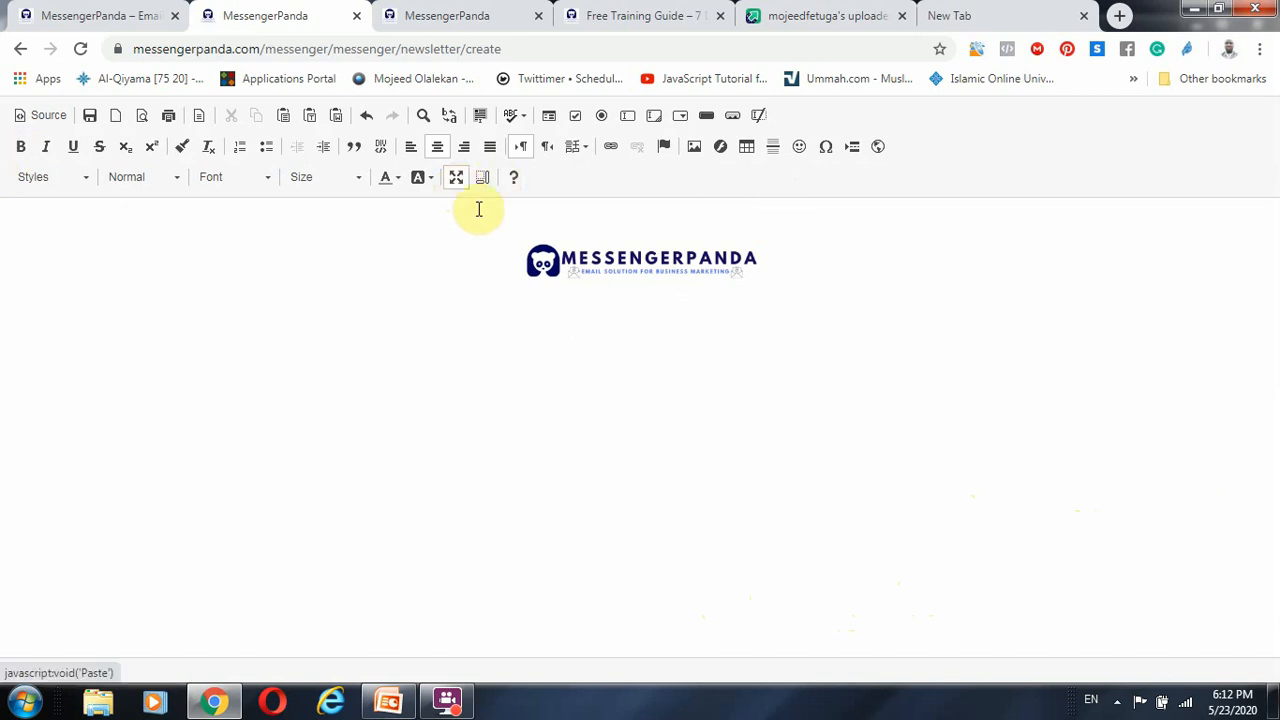
left_click(459, 183)
Change the newsletter's sending campaign to freeguide
scroll(1200, 286, "down", 3)
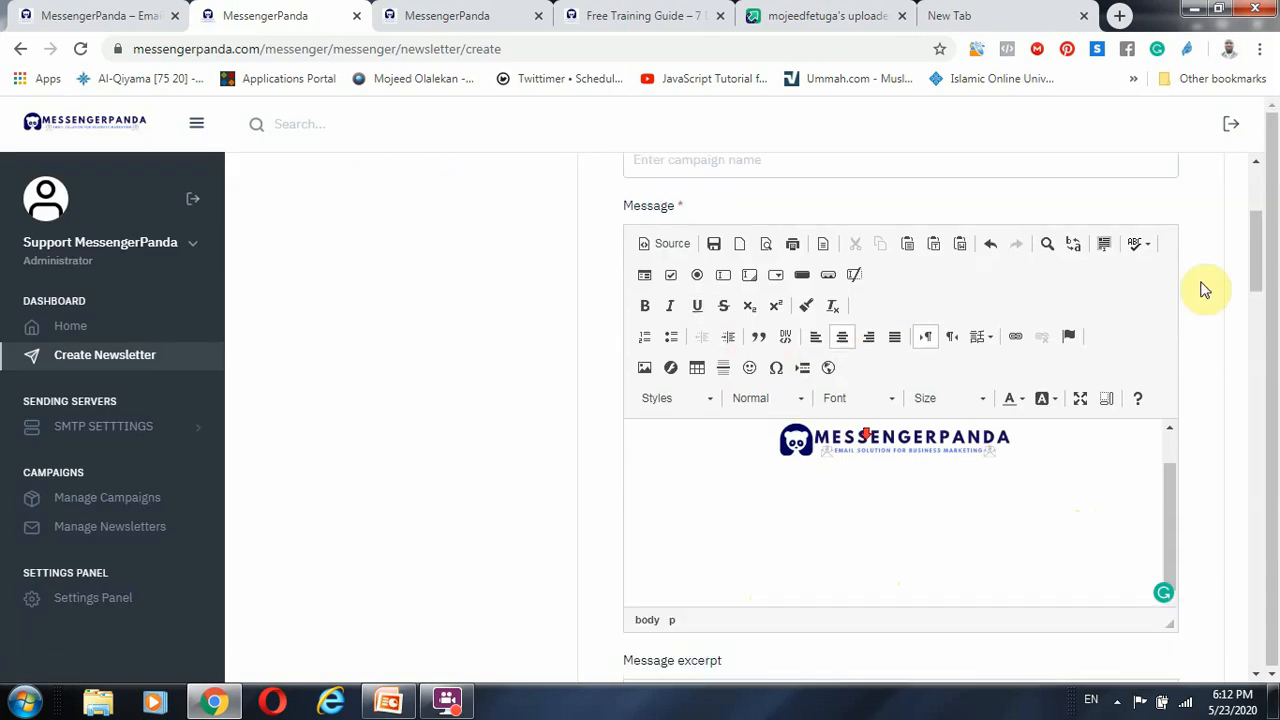
scroll(786, 400, "down", 3)
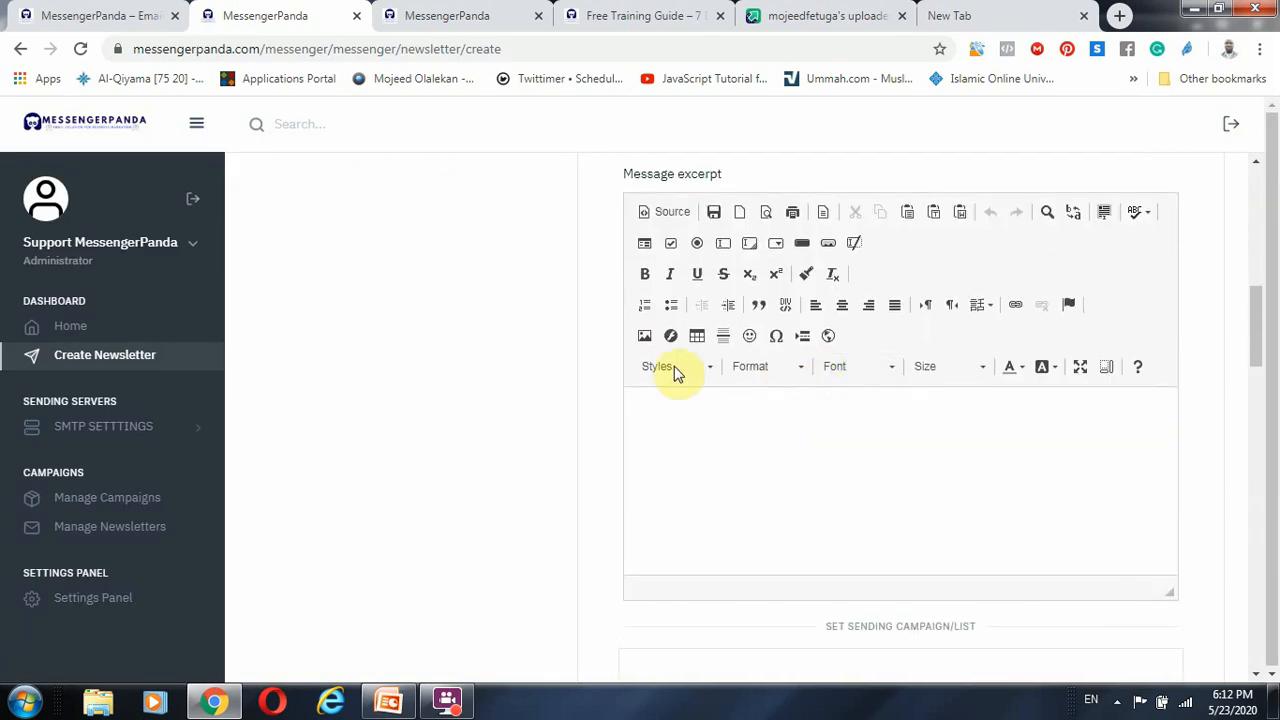
scroll(990, 492, "down", 2)
scroll(760, 520, "down", 2)
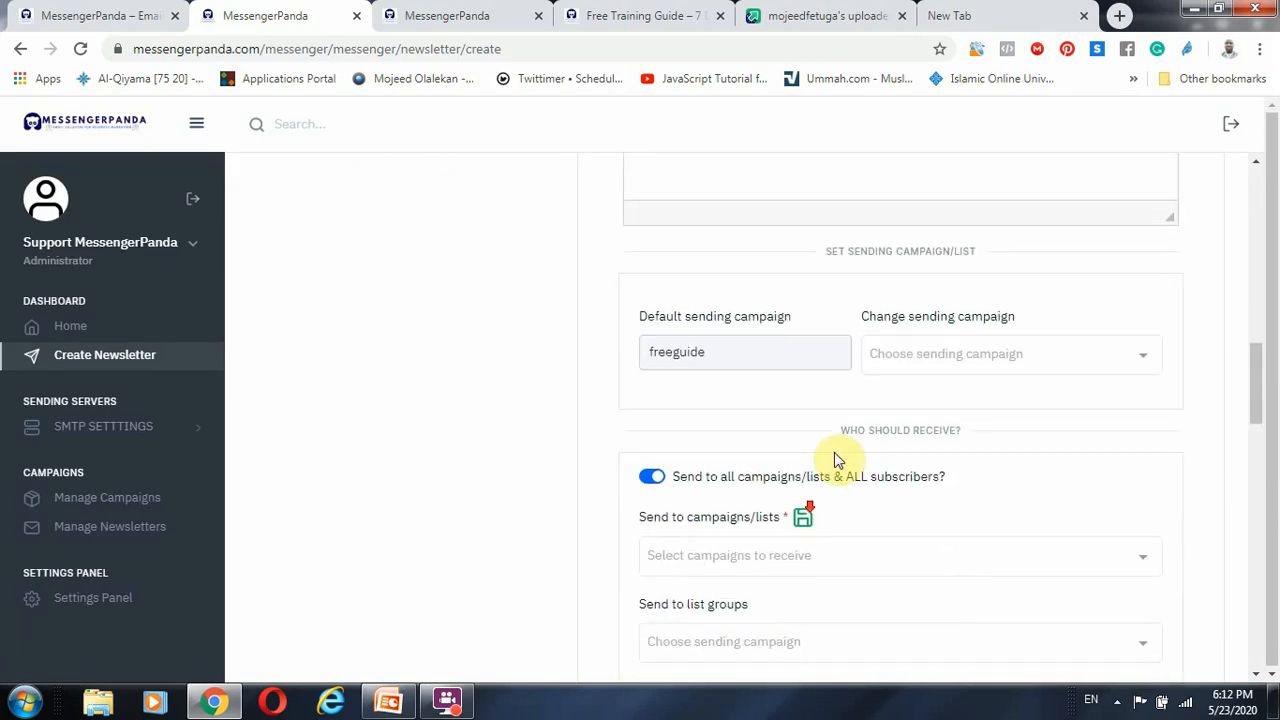
left_click(974, 354)
left_click(980, 385)
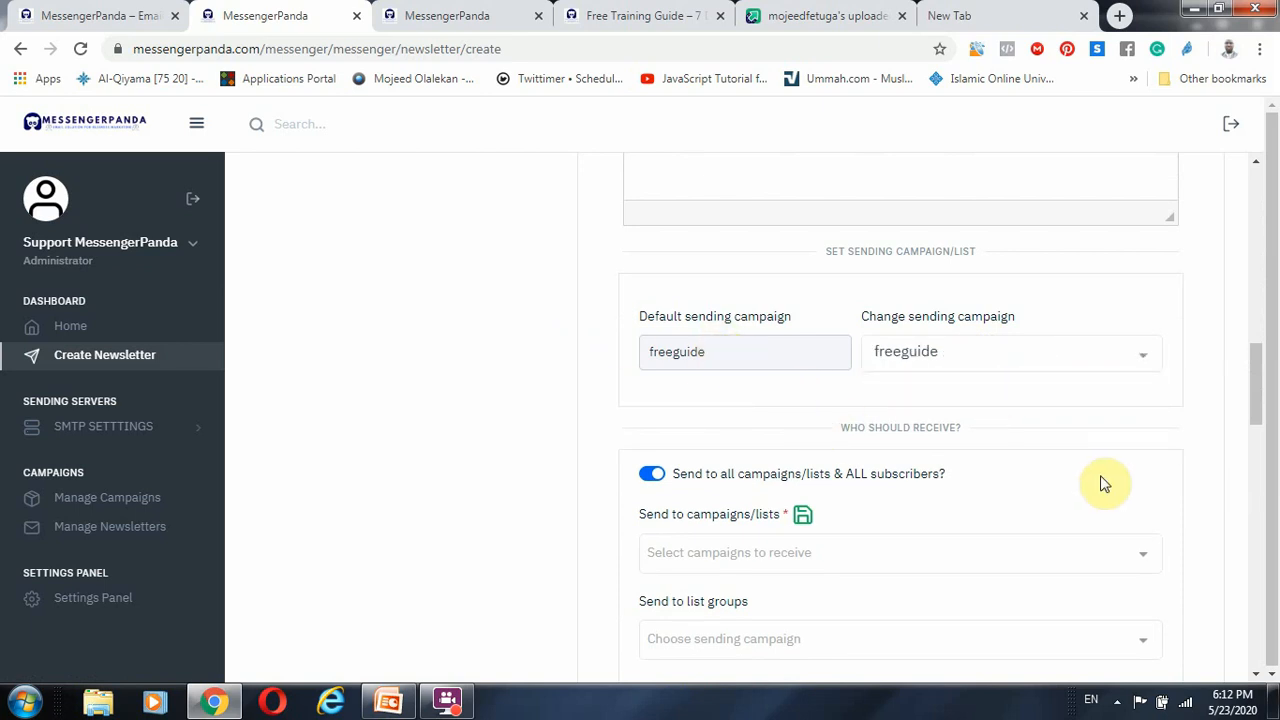
Select freeguide as the campaign to receive the newsletter, and check the available list groups
scroll(1103, 484, "down", 3)
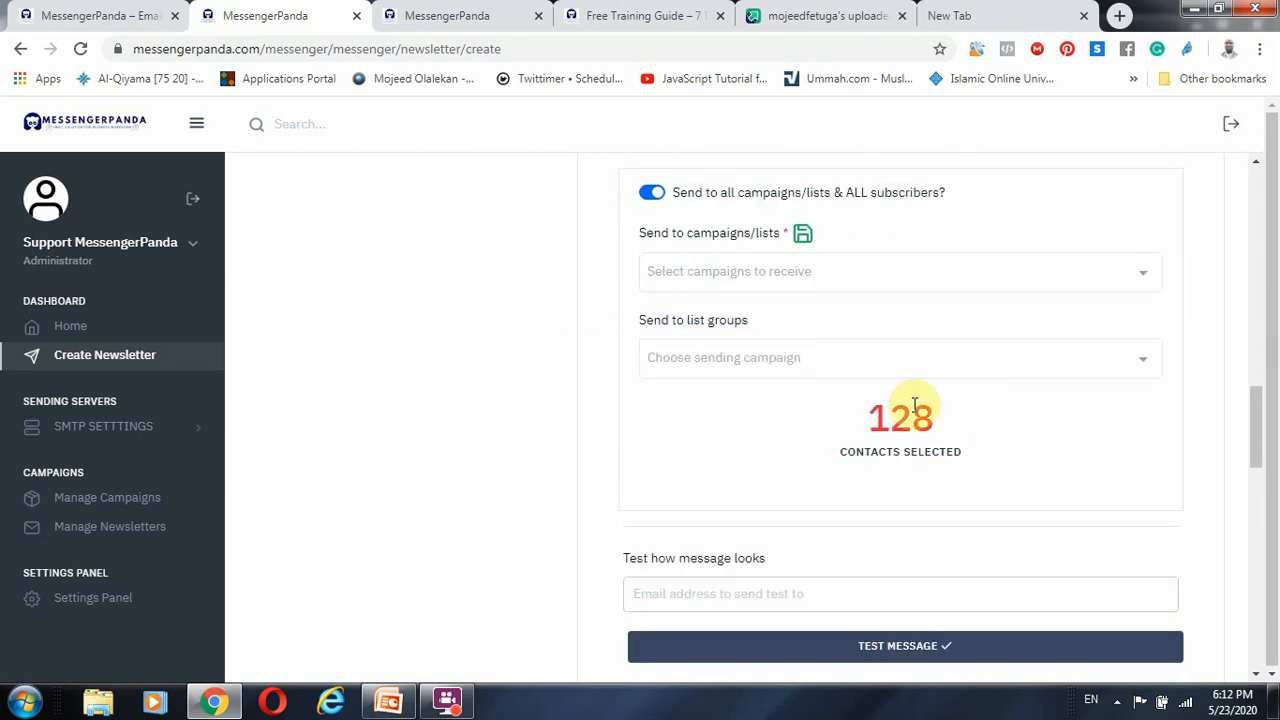
left_click(891, 270)
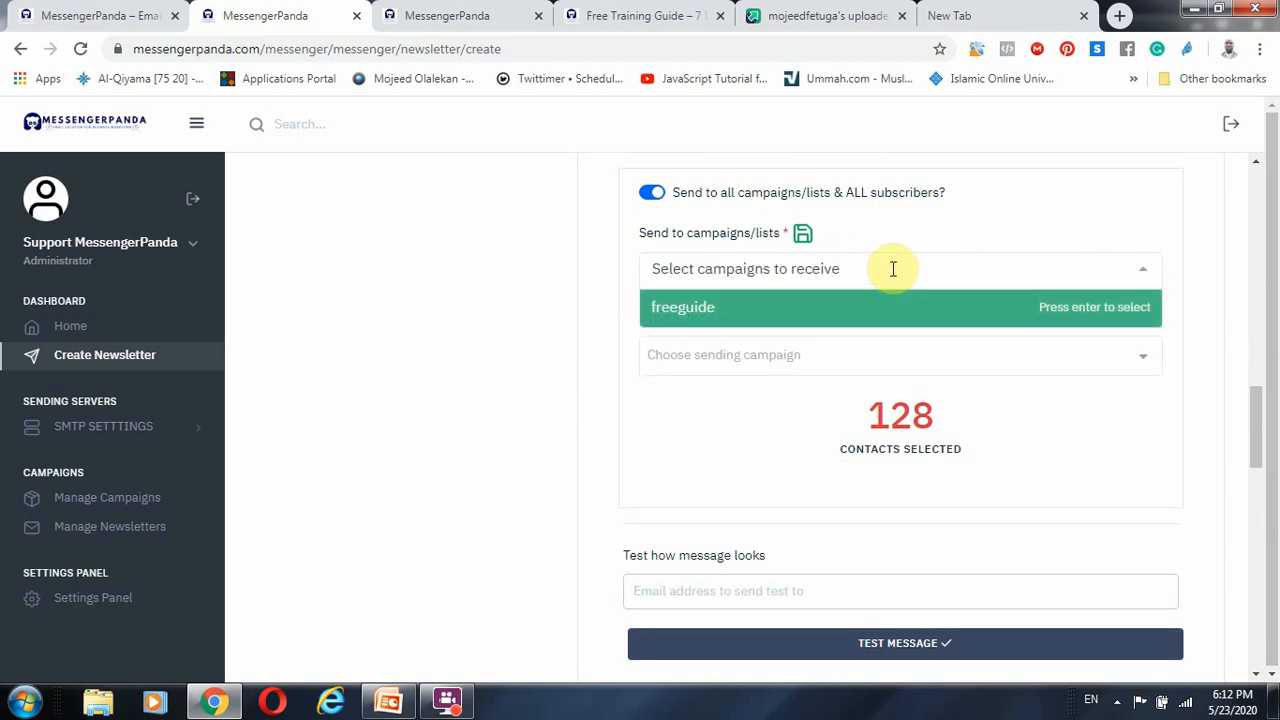
left_click(777, 306)
left_click(525, 356)
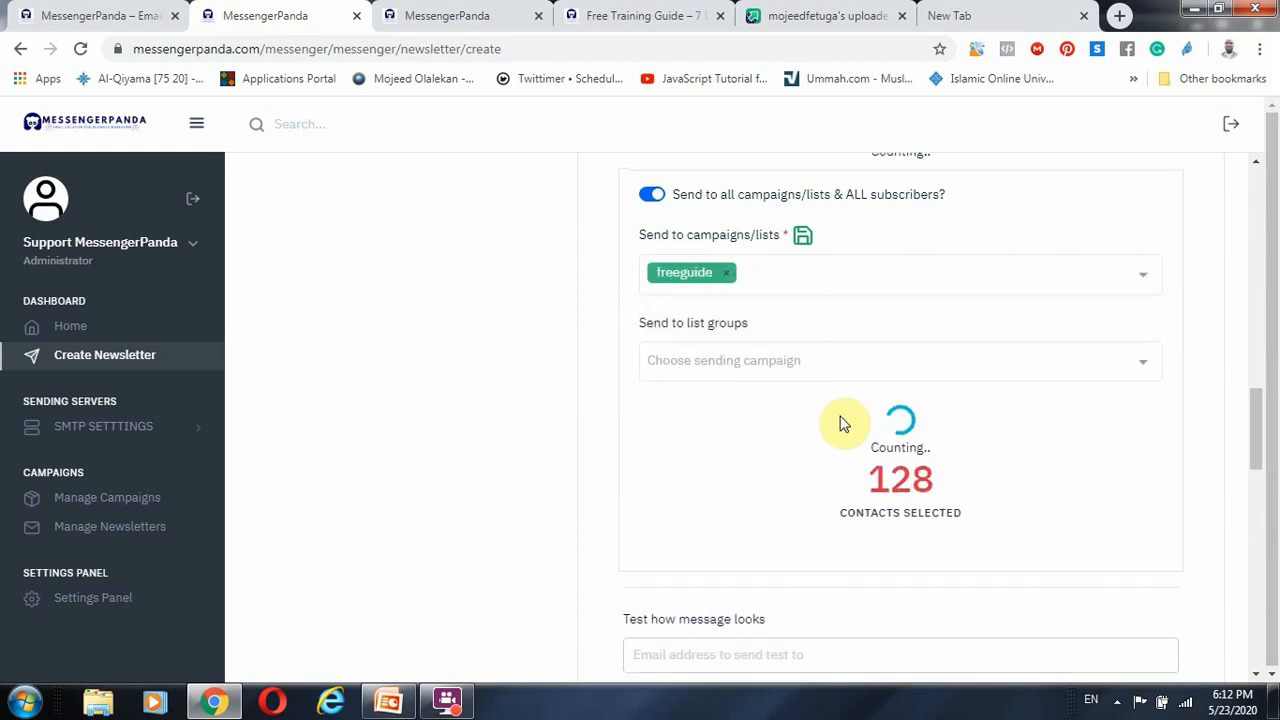
left_click(876, 358)
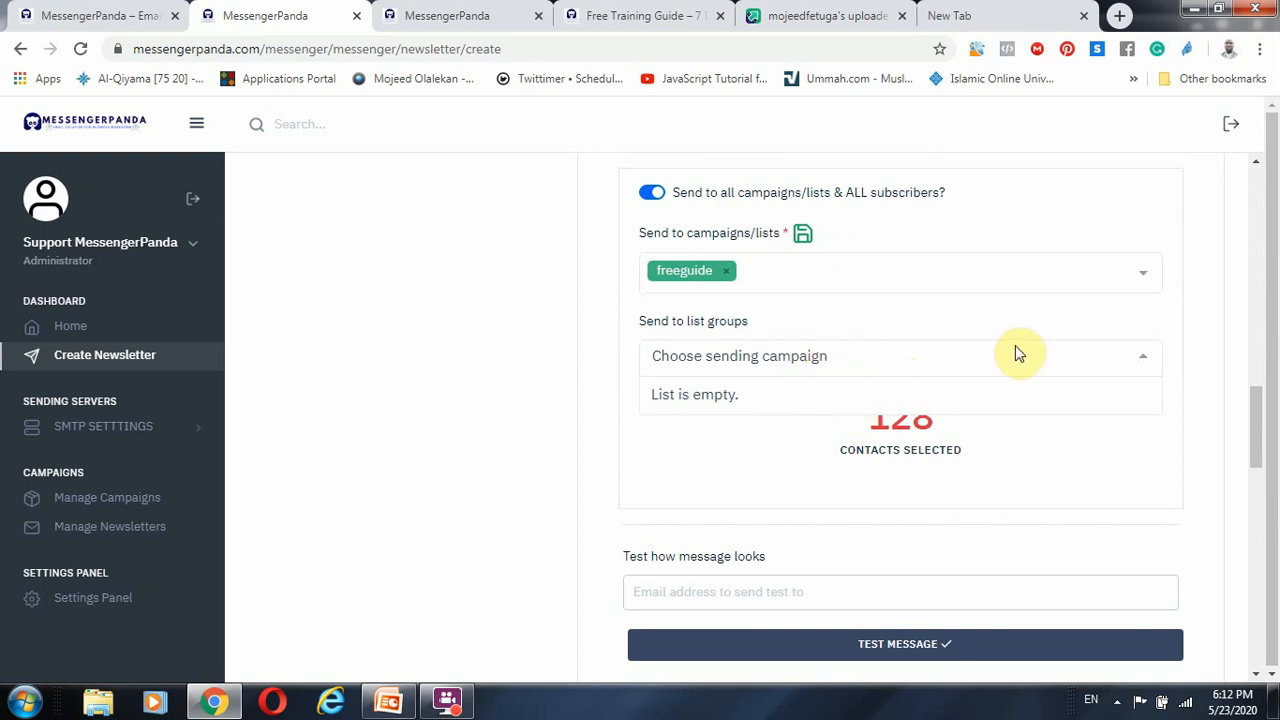
left_click(451, 345)
Review the test message email field and the advanced sending filters, leaving them empty
scroll(800, 480, "down", 2)
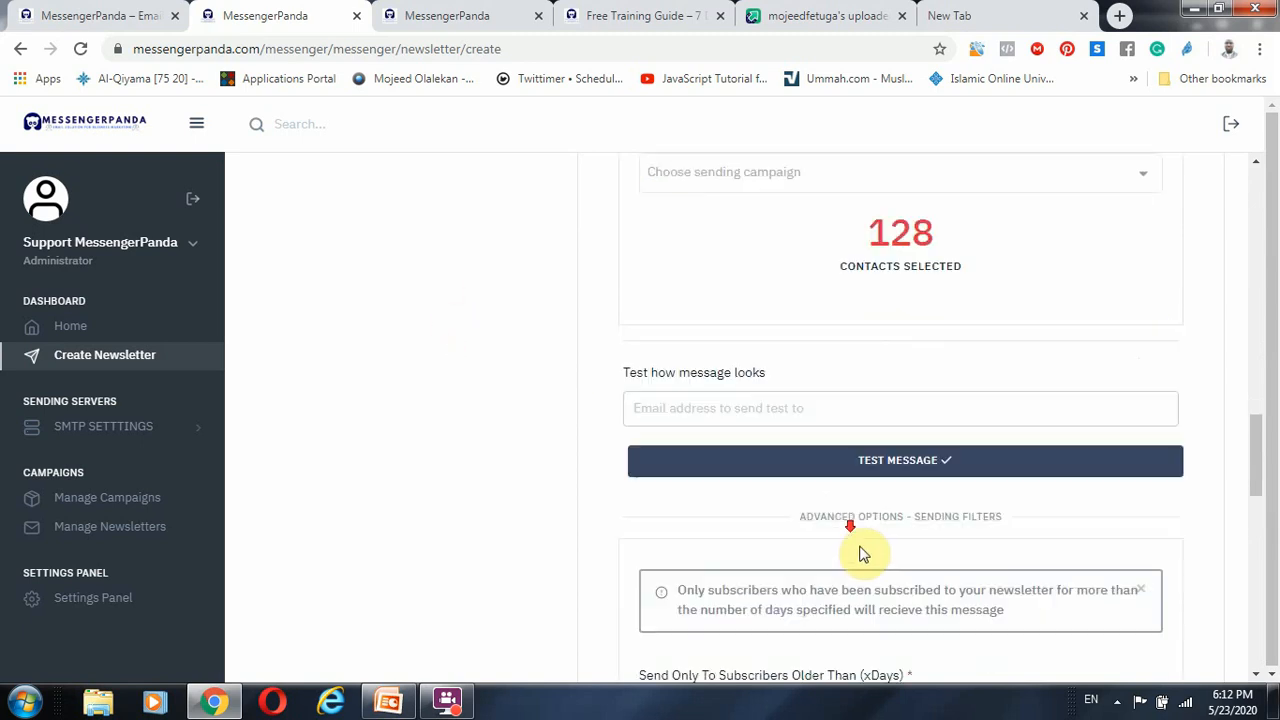
left_click(703, 406)
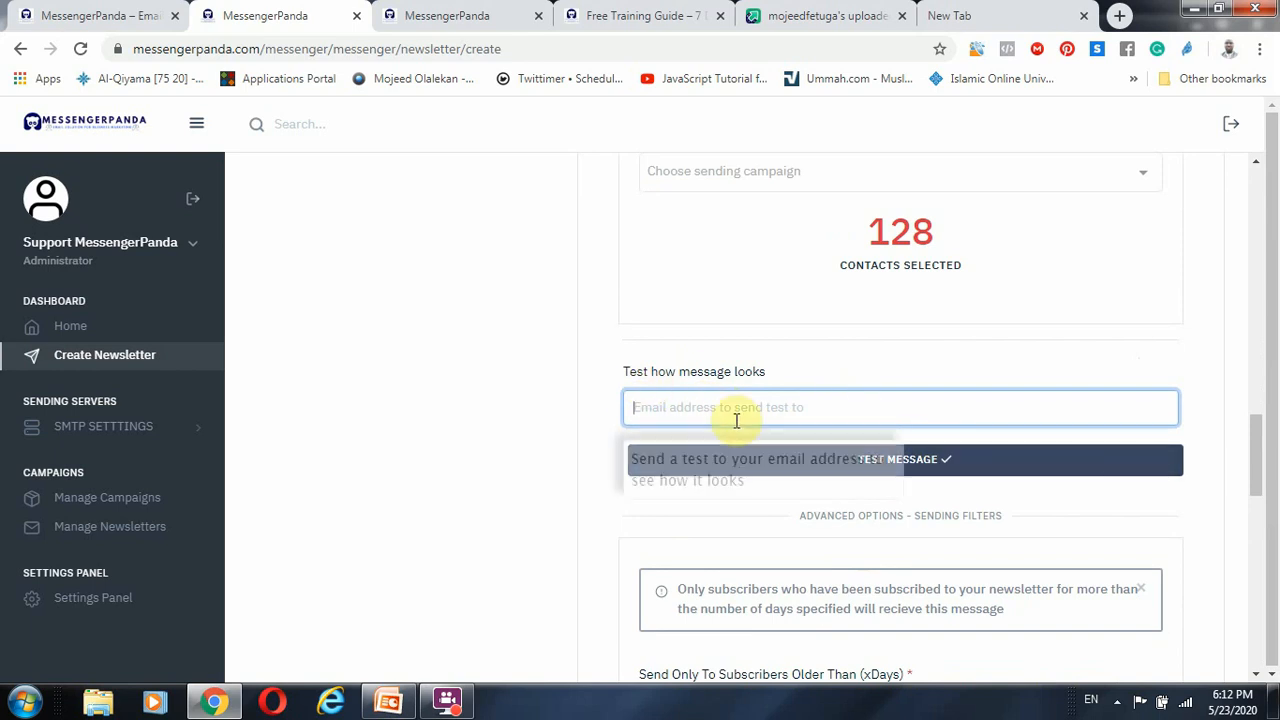
scroll(940, 535, "down", 3)
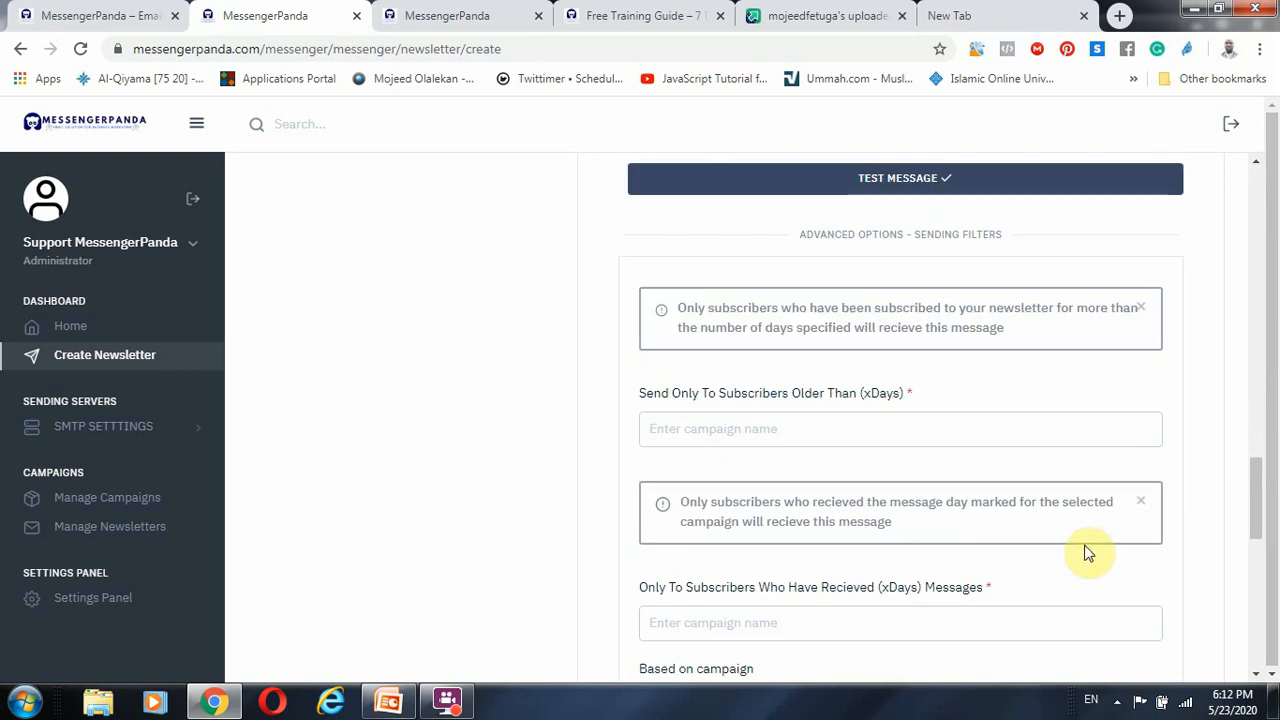
Go through the subscriber-age and received-messages sending filters, and base the received-messages filter on the freeguide campaign
left_click(739, 428)
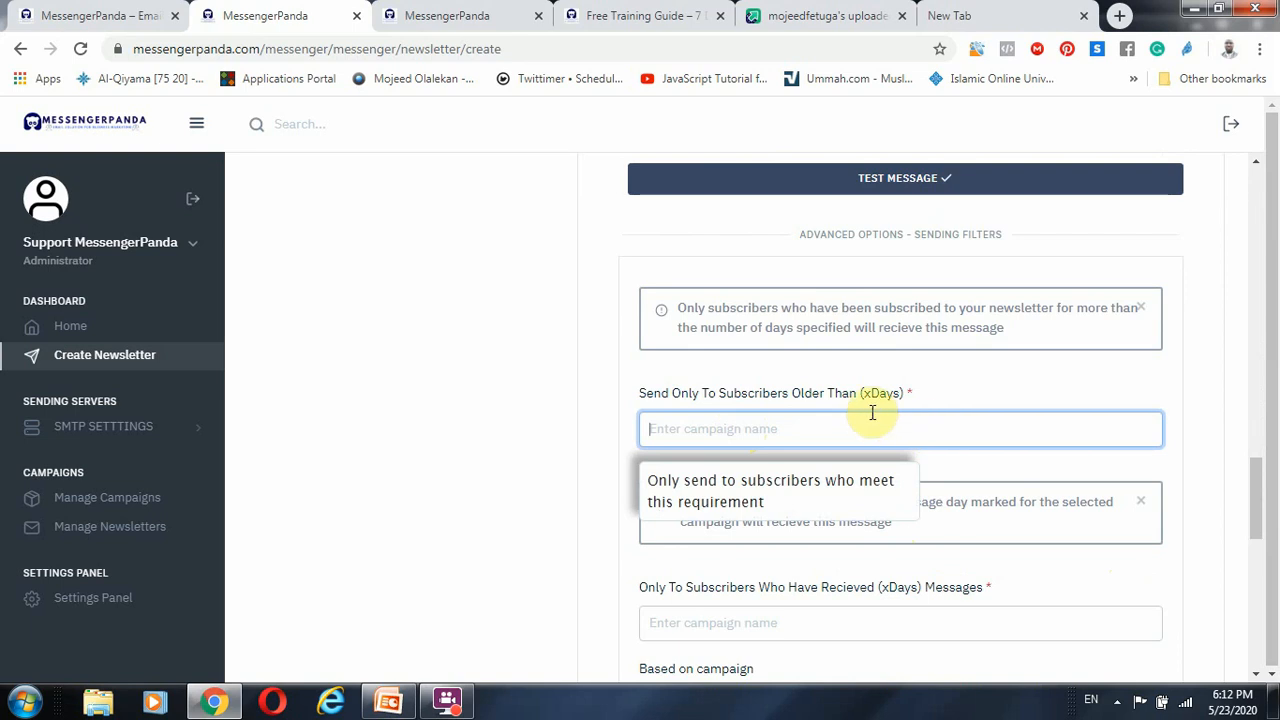
scroll(1080, 491, "down", 2)
scroll(855, 503, "down", 2)
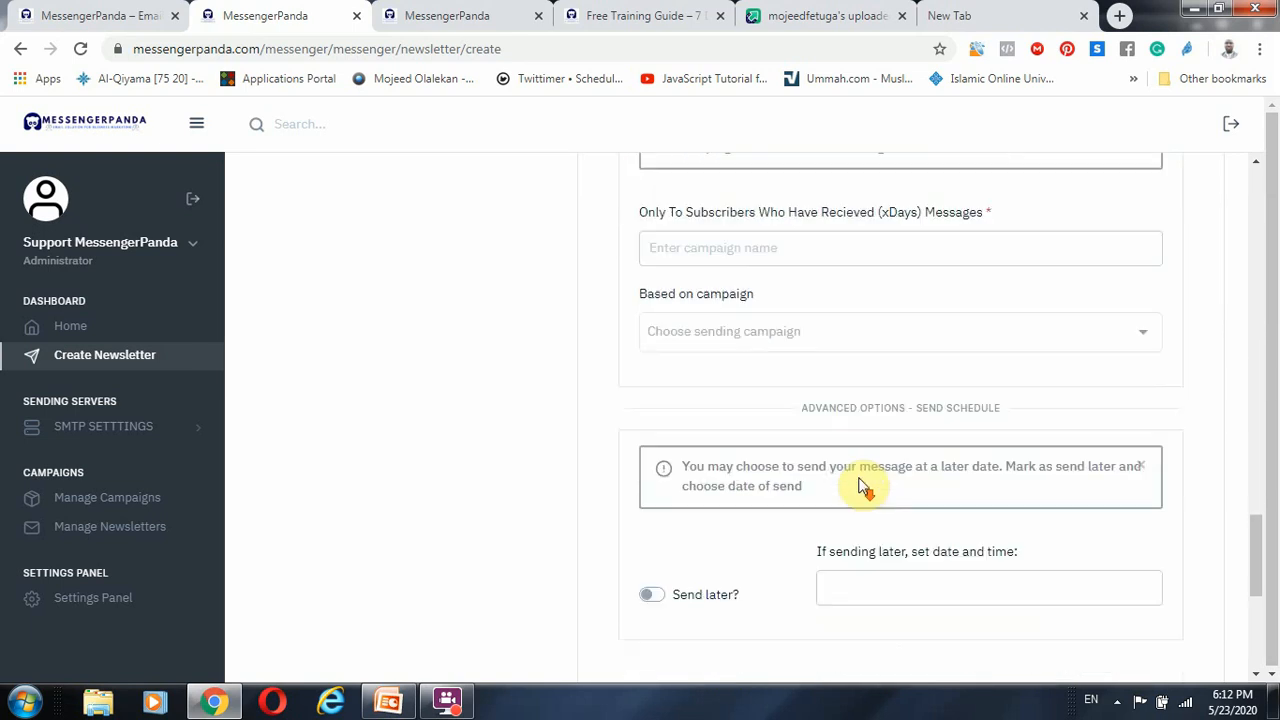
left_click(877, 335)
left_click(866, 367)
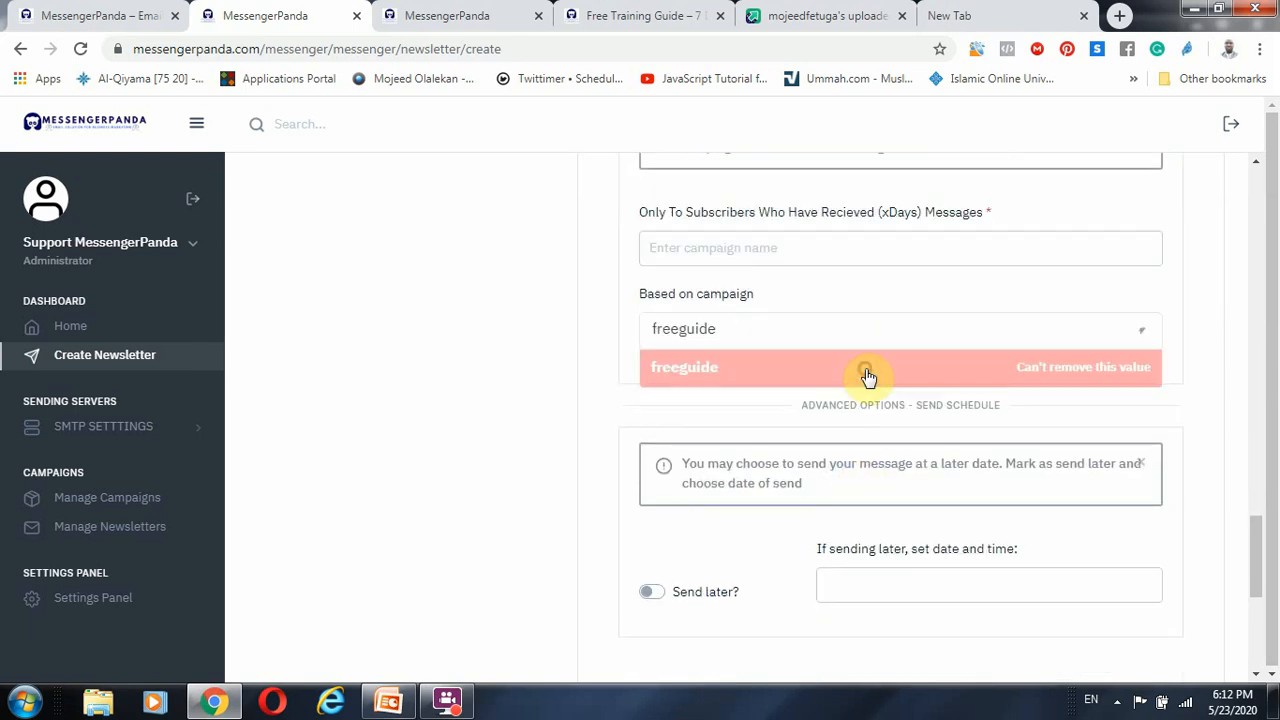
Enable sending the newsletter later, and check the send date calendar, closing it without choosing a date
scroll(766, 511, "down", 2)
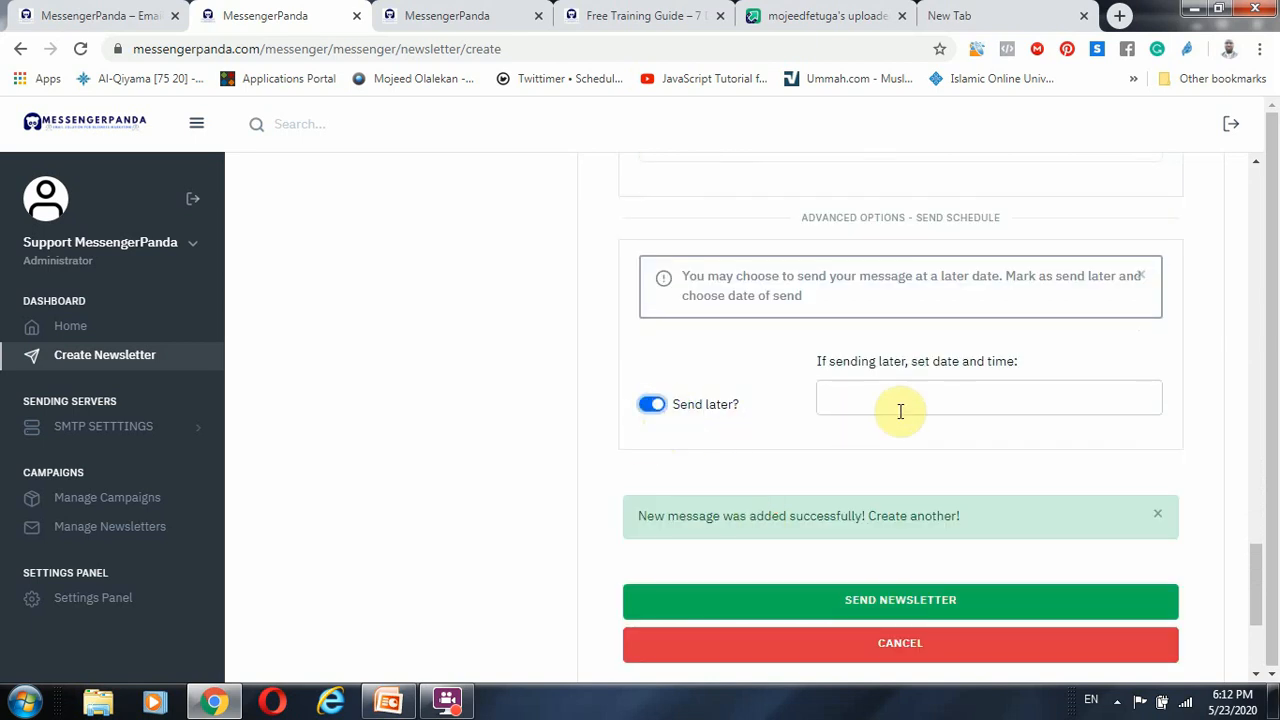
left_click(951, 400)
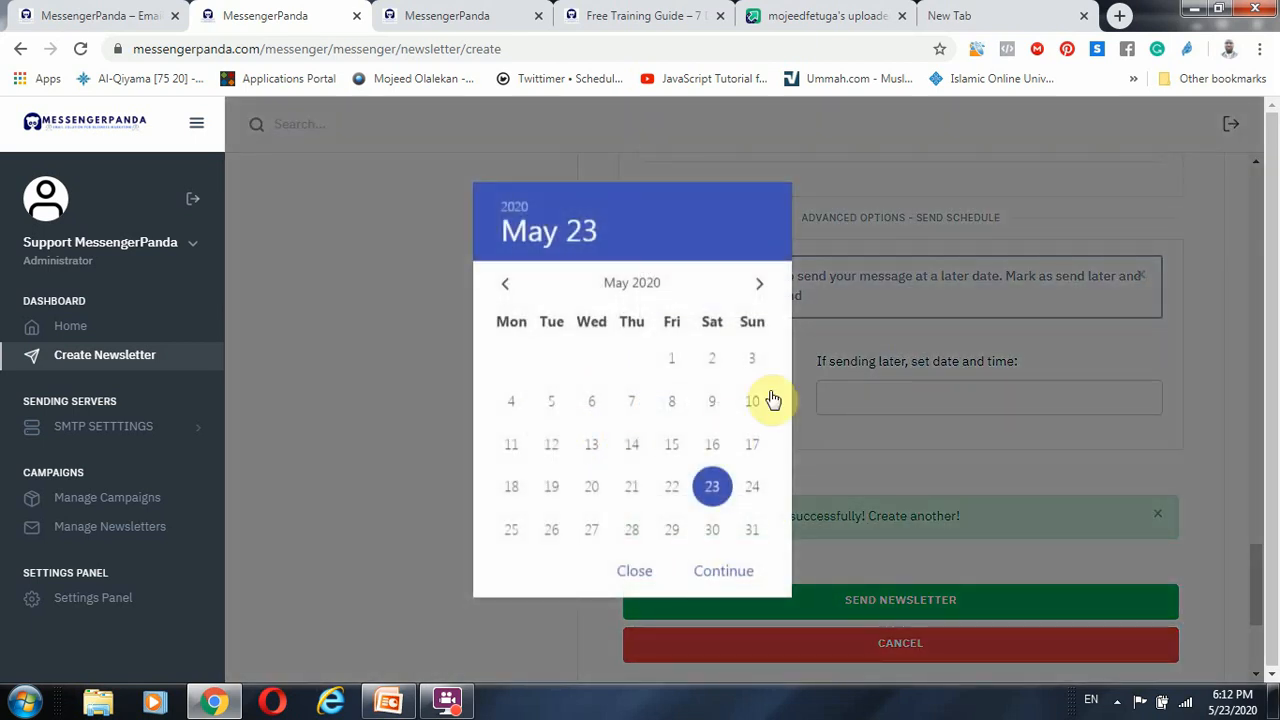
left_click(645, 572)
scroll(940, 516, "down", 3)
scroll(847, 497, "up", 1)
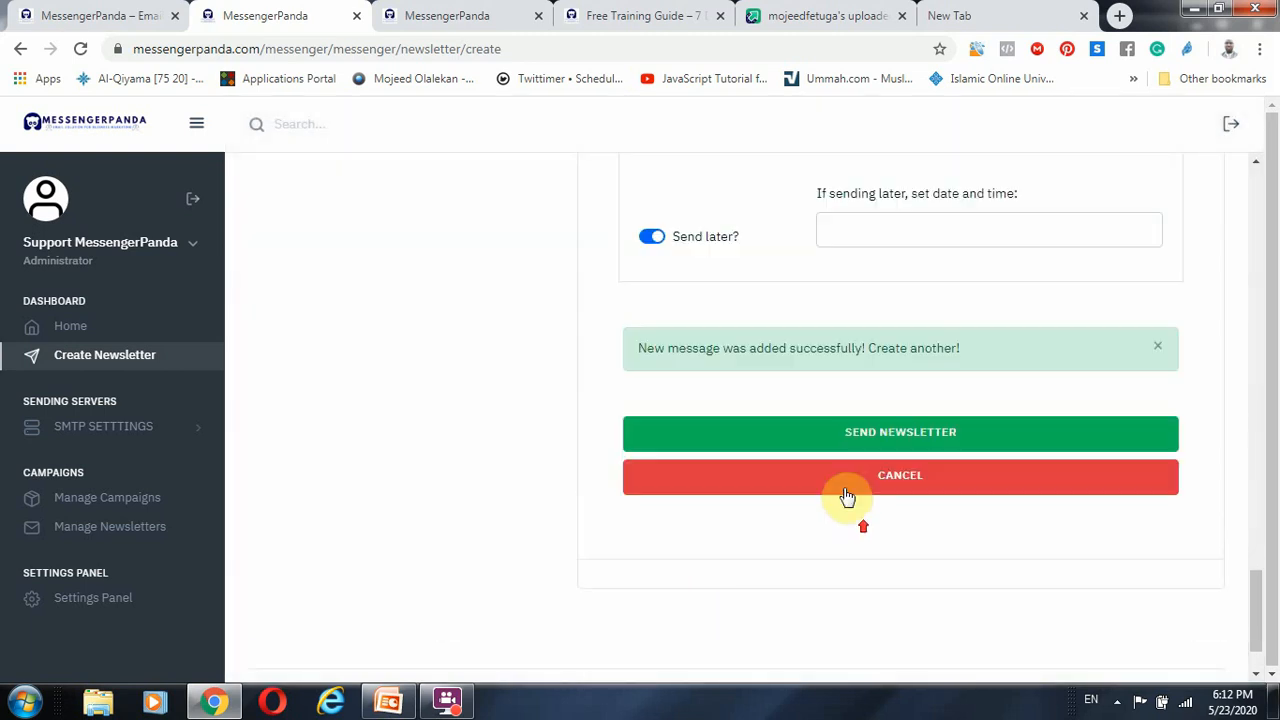
scroll(990, 550, "up", 4)
scroll(968, 526, "down", 3)
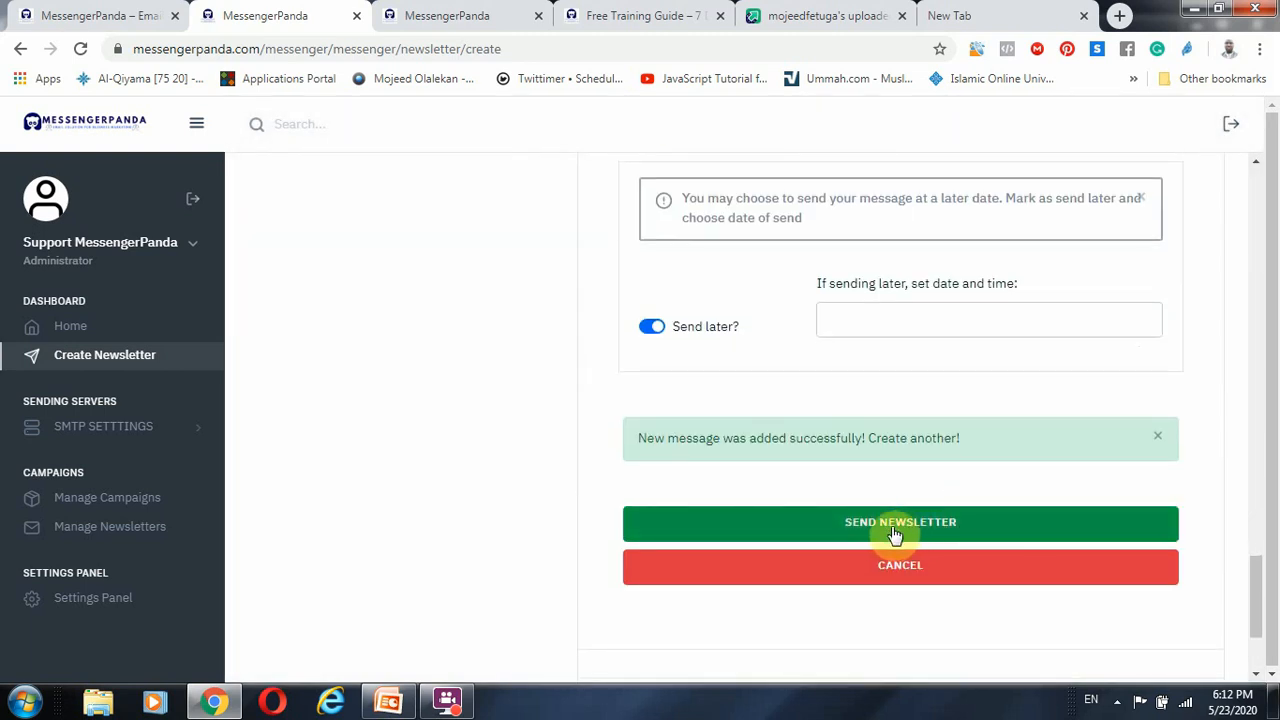
Dismiss the success notice above the Compose Newsletter form
scroll(1100, 505, "up", 15)
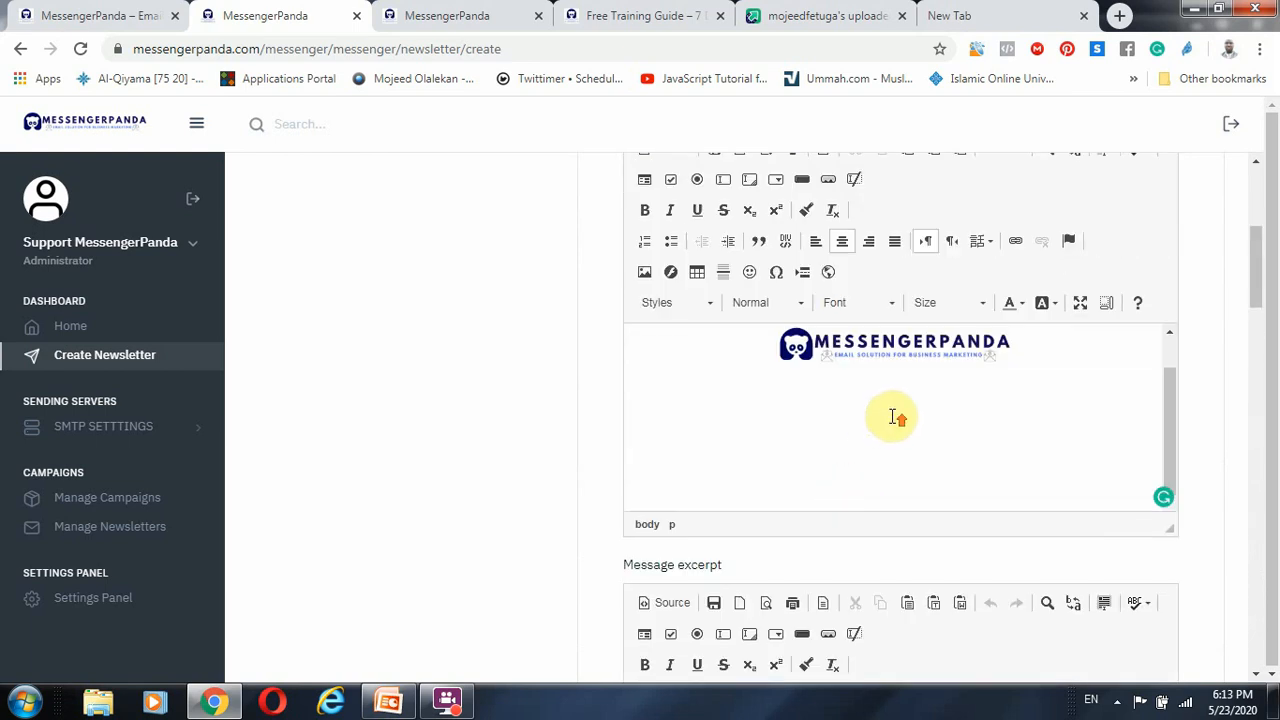
scroll(893, 417, "up", 4)
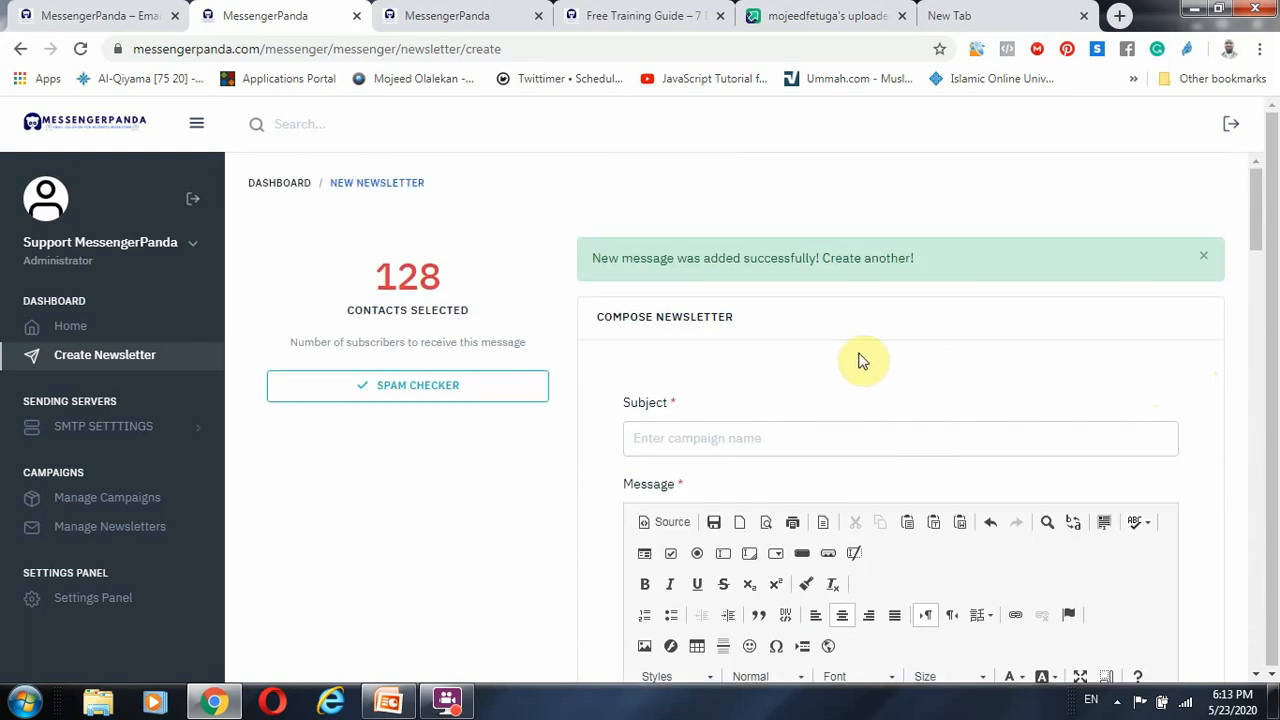
left_click(1208, 258)
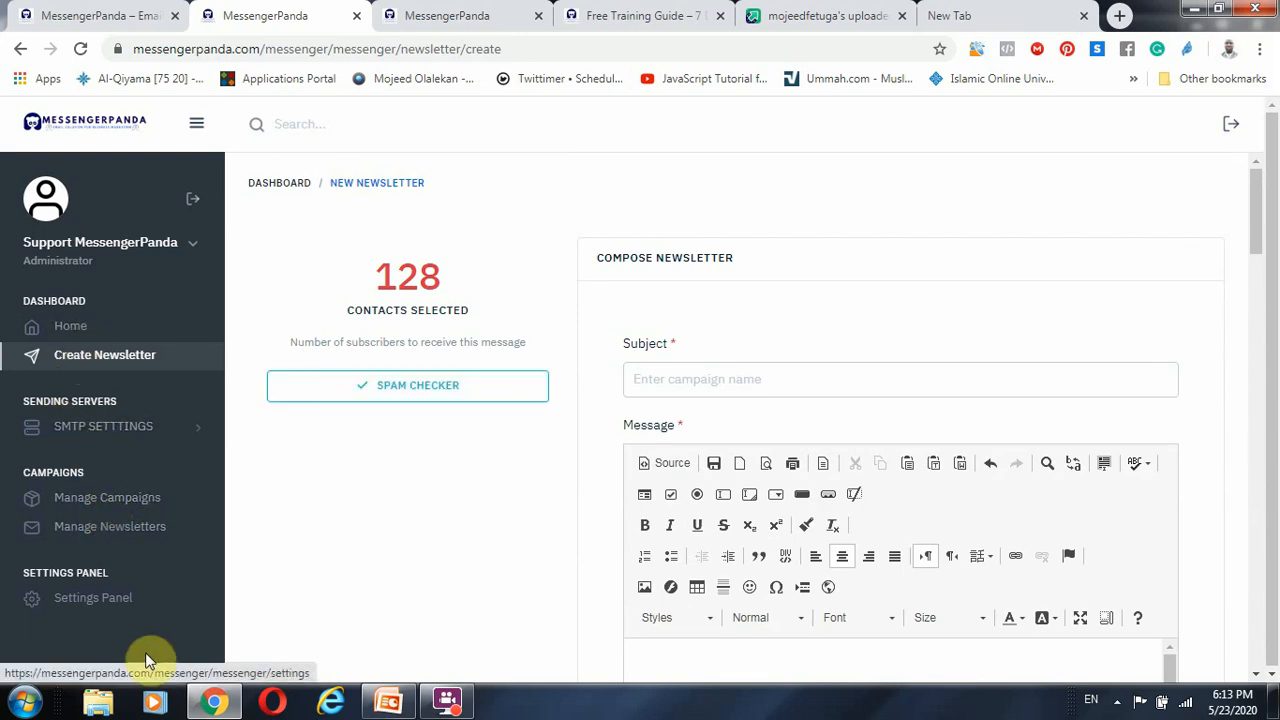
Open the dashboard home and review the list growth chart, the Campaign Snapshot and page 7 of the recent subscribers
left_click(70, 324)
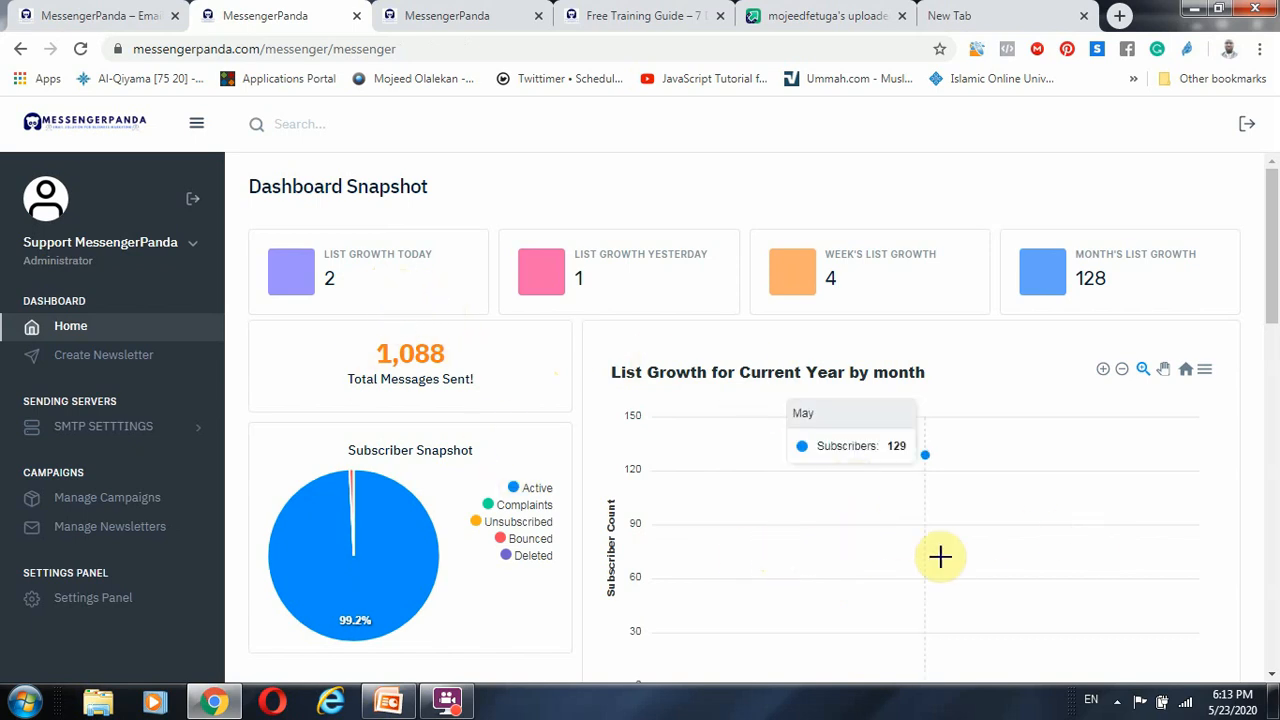
scroll(1077, 546, "down", 2)
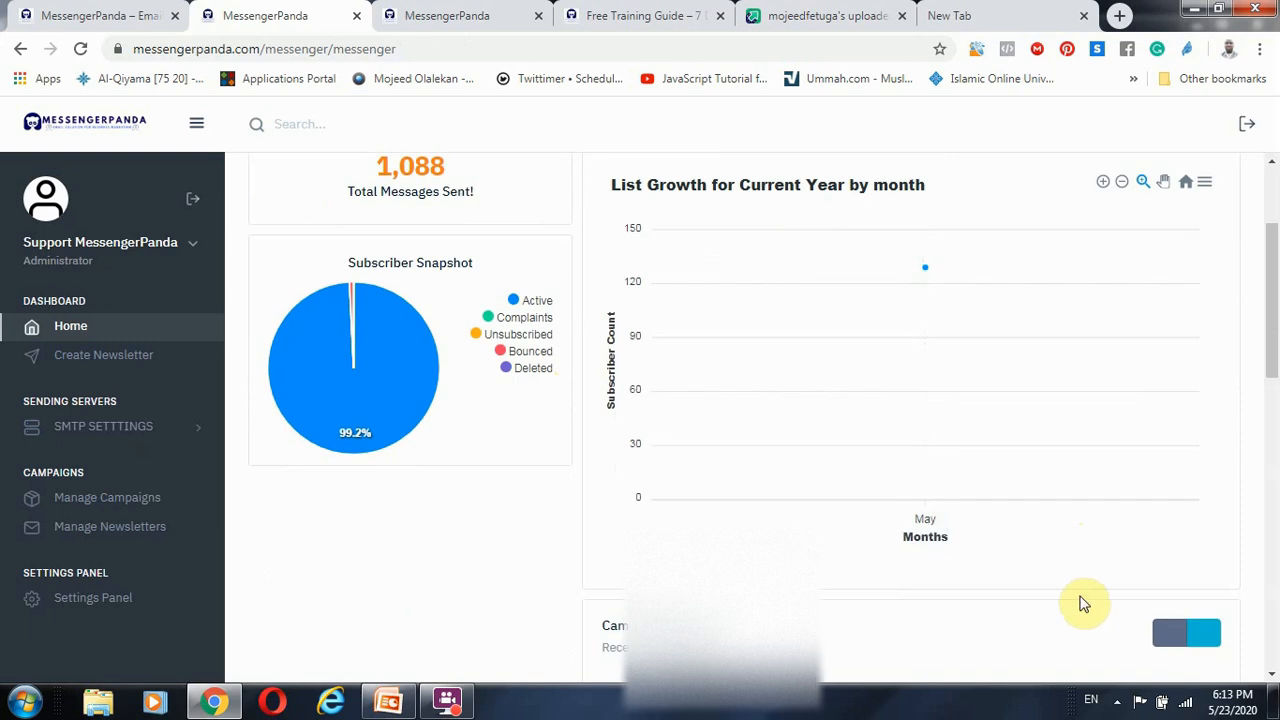
scroll(1082, 603, "down", 3)
scroll(910, 595, "up", 3)
scroll(884, 567, "down", 5)
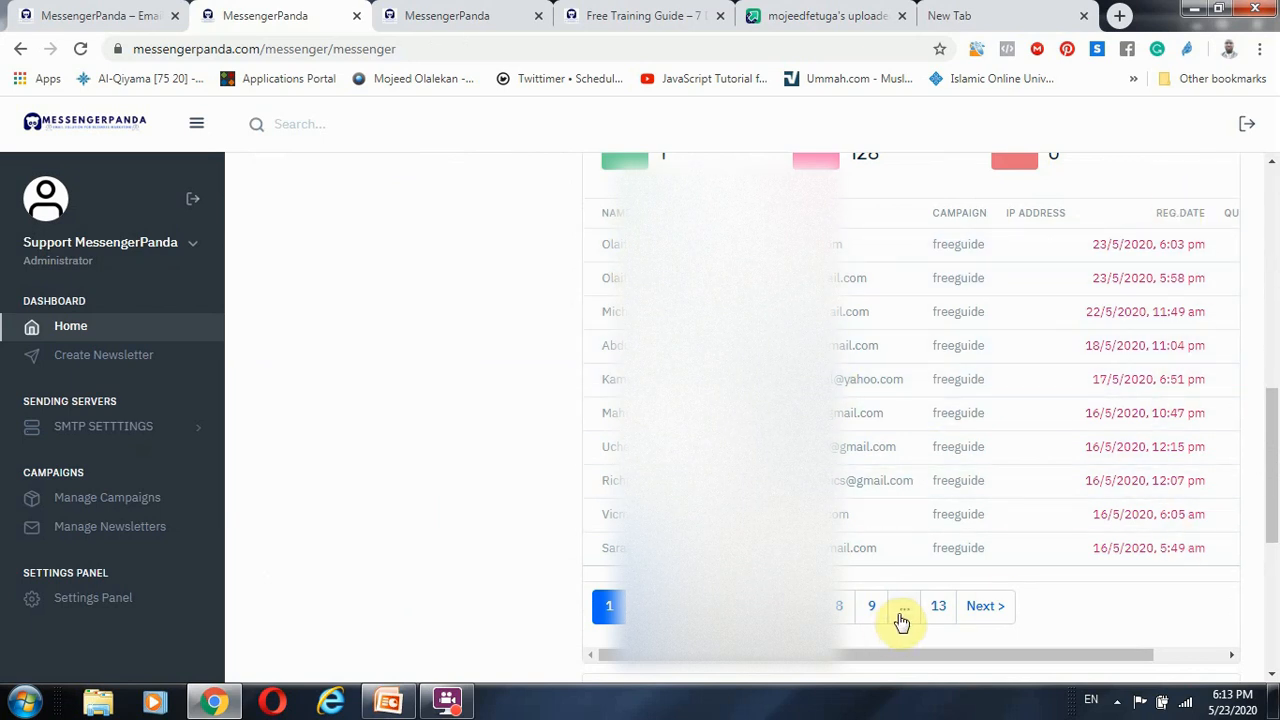
left_click(806, 606)
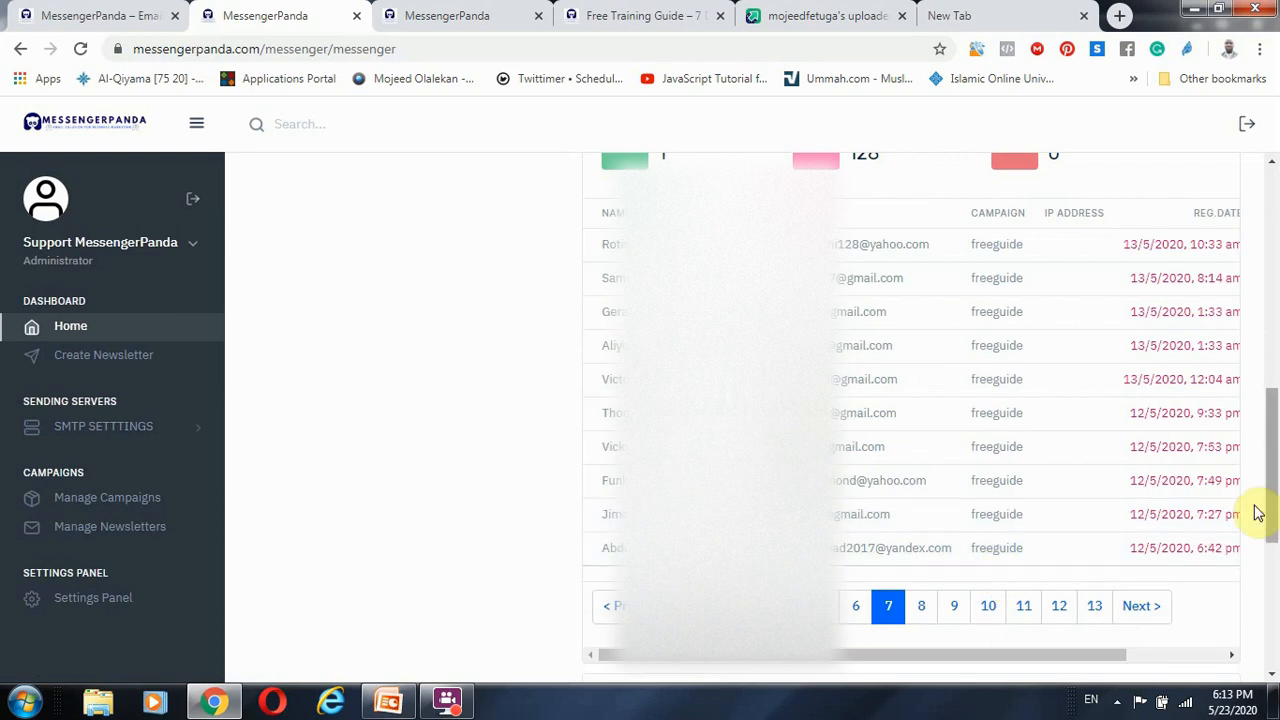
scroll(580, 537, "up", 10)
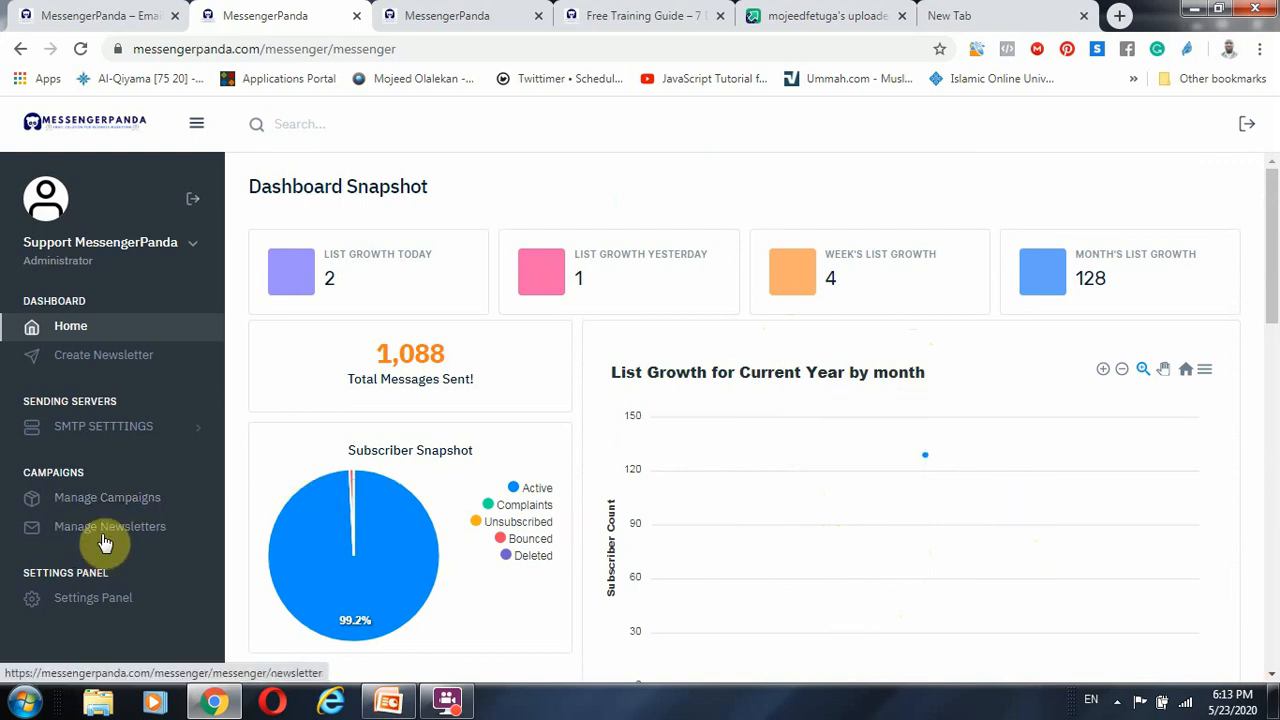
Switch to the Free Training Guide landing page and review its headline and name and email subscription form
left_click(651, 15)
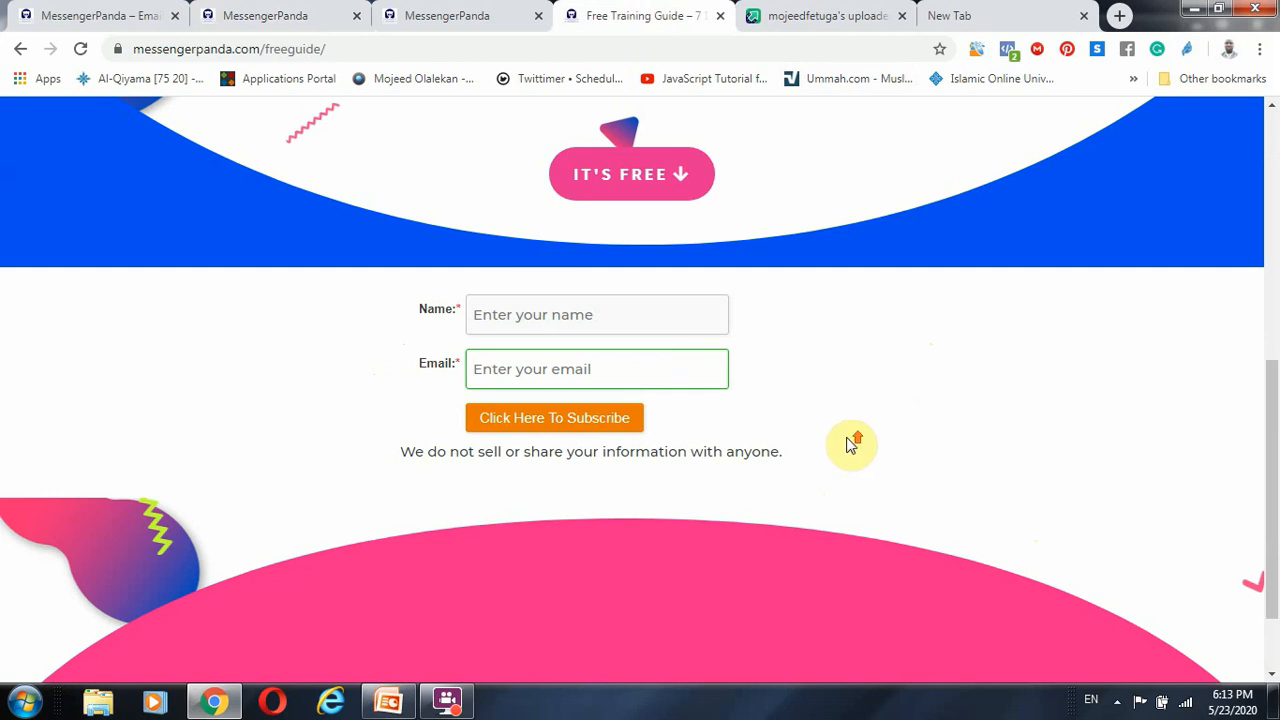
scroll(850, 444, "up", 8)
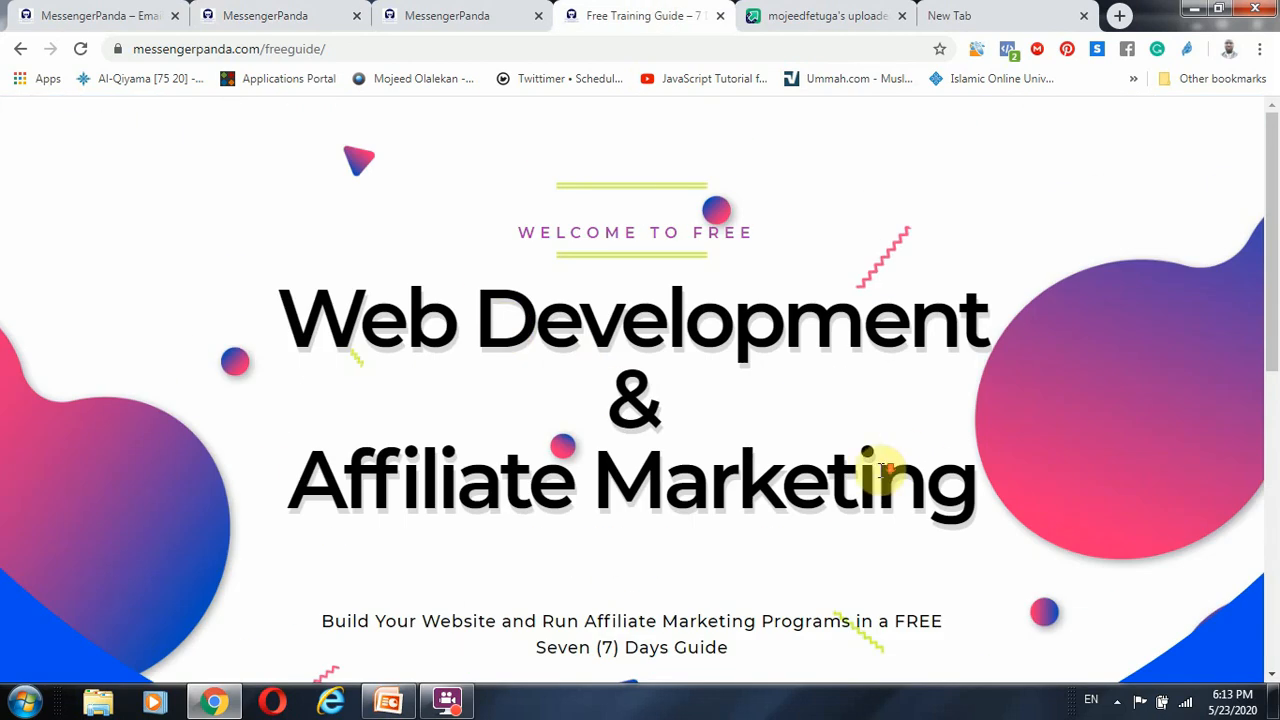
scroll(882, 468, "down", 8)
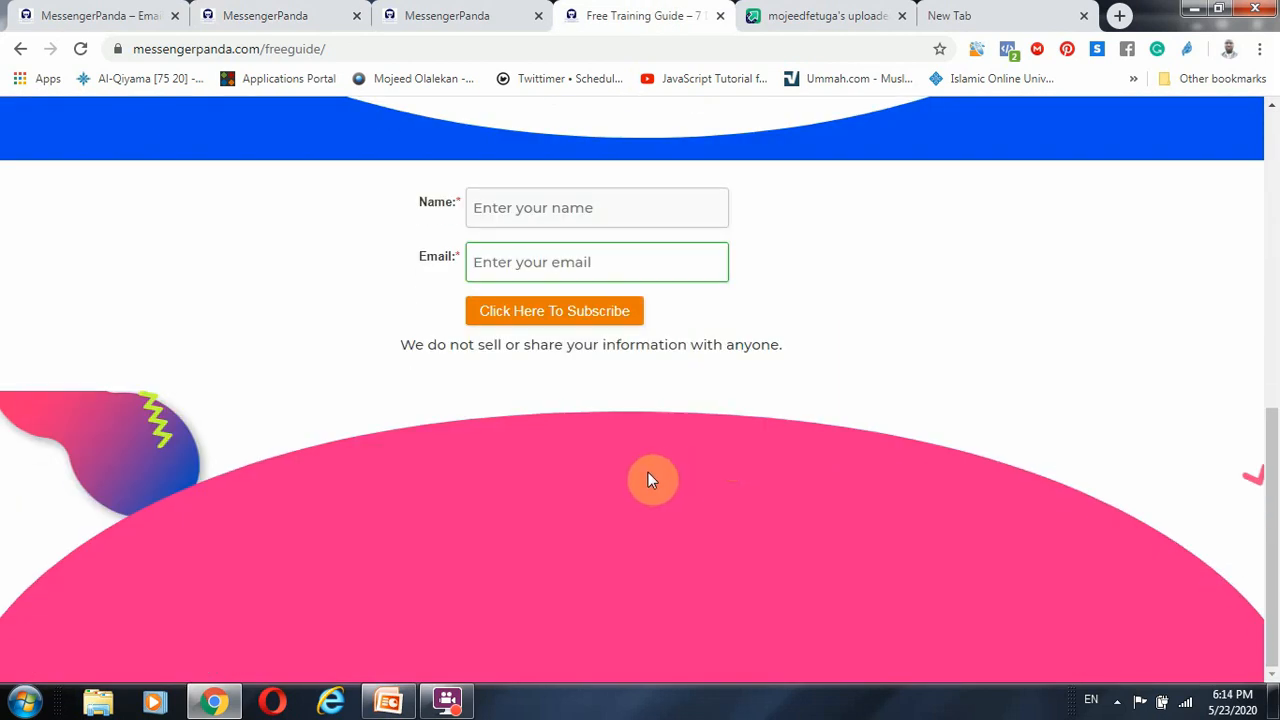
scroll(648, 478, "up", 8)
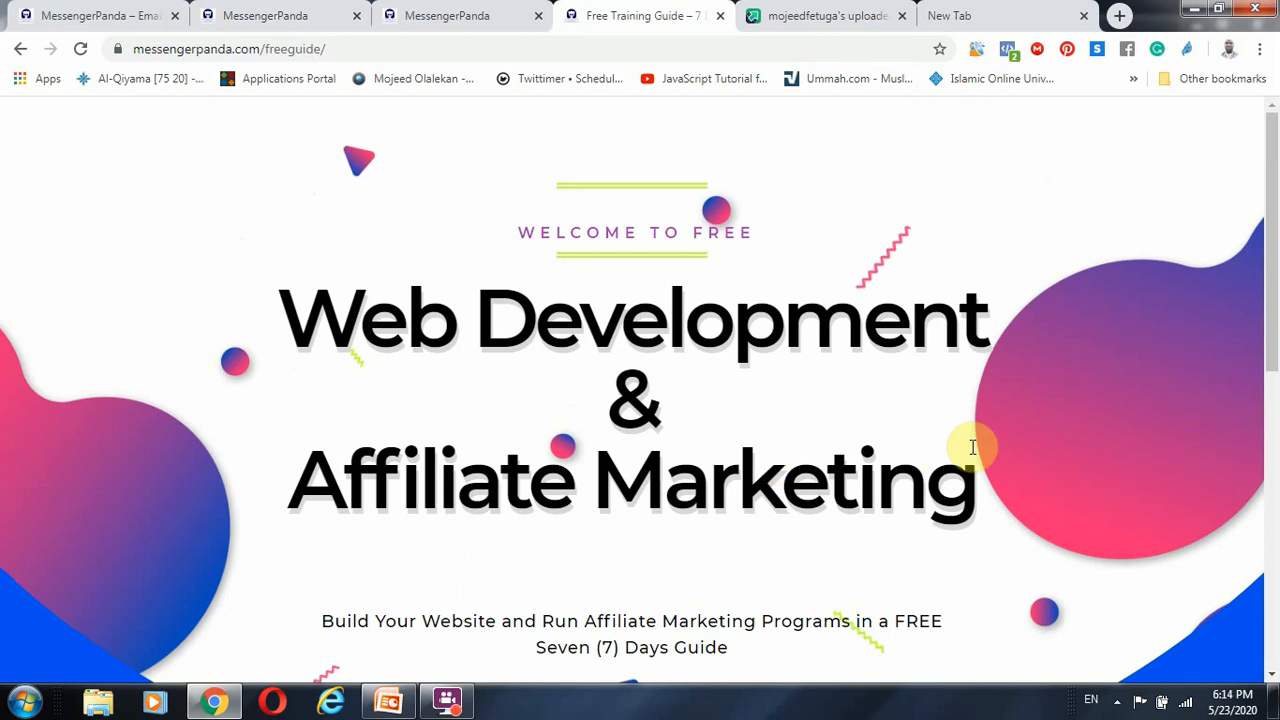
scroll(975, 445, "down", 2)
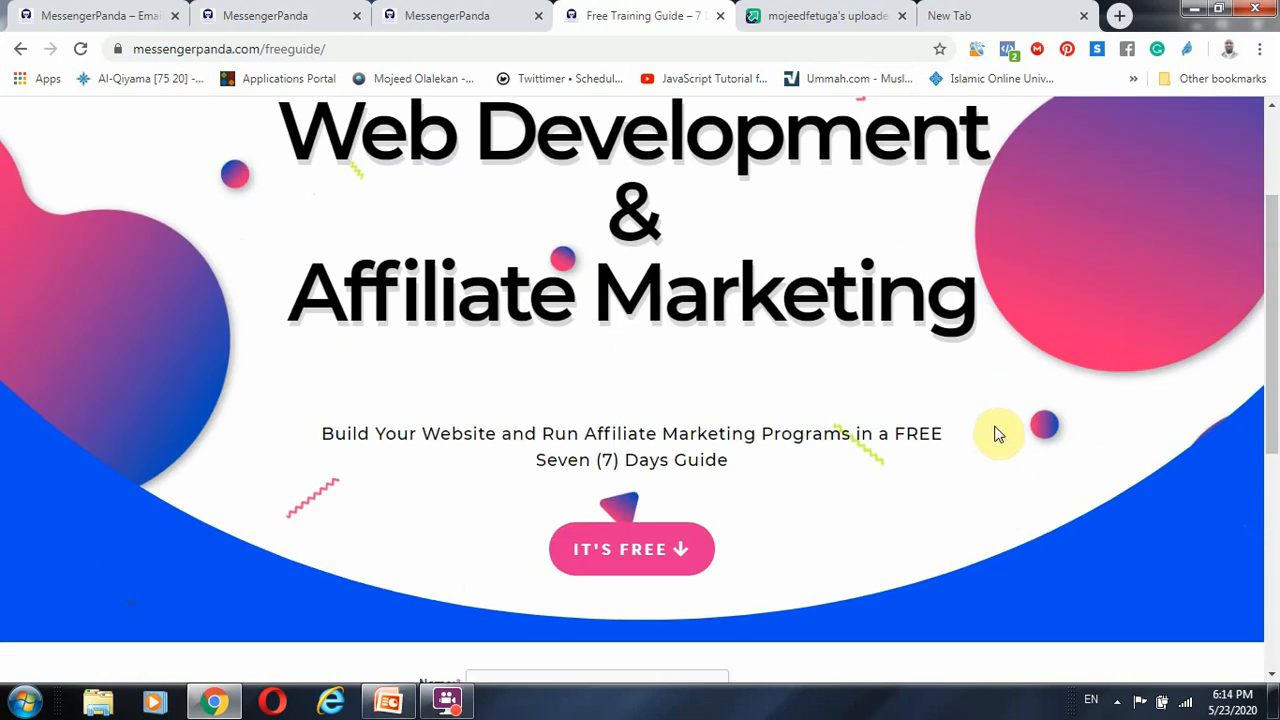
Return to the MessengerPanda dashboard and review the snapshot figures, growth chart and campaign totals again
left_click(443, 28)
left_click(262, 10)
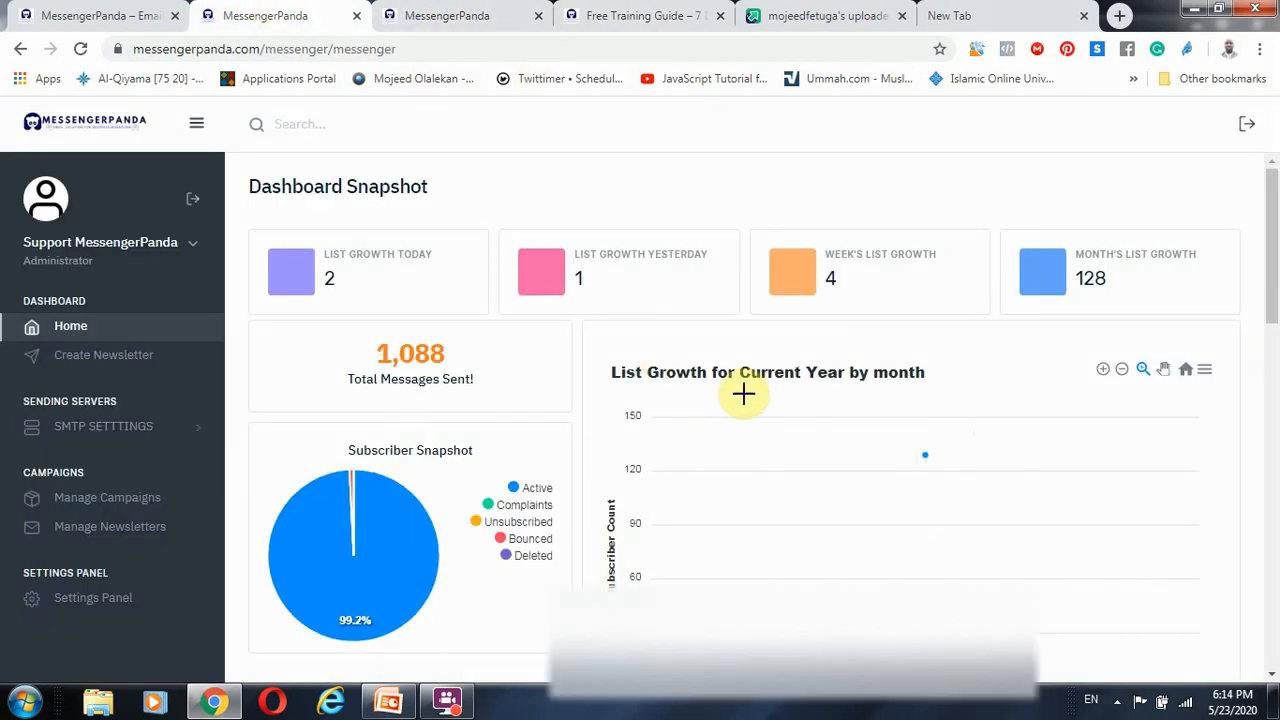
scroll(760, 394, "down", 4)
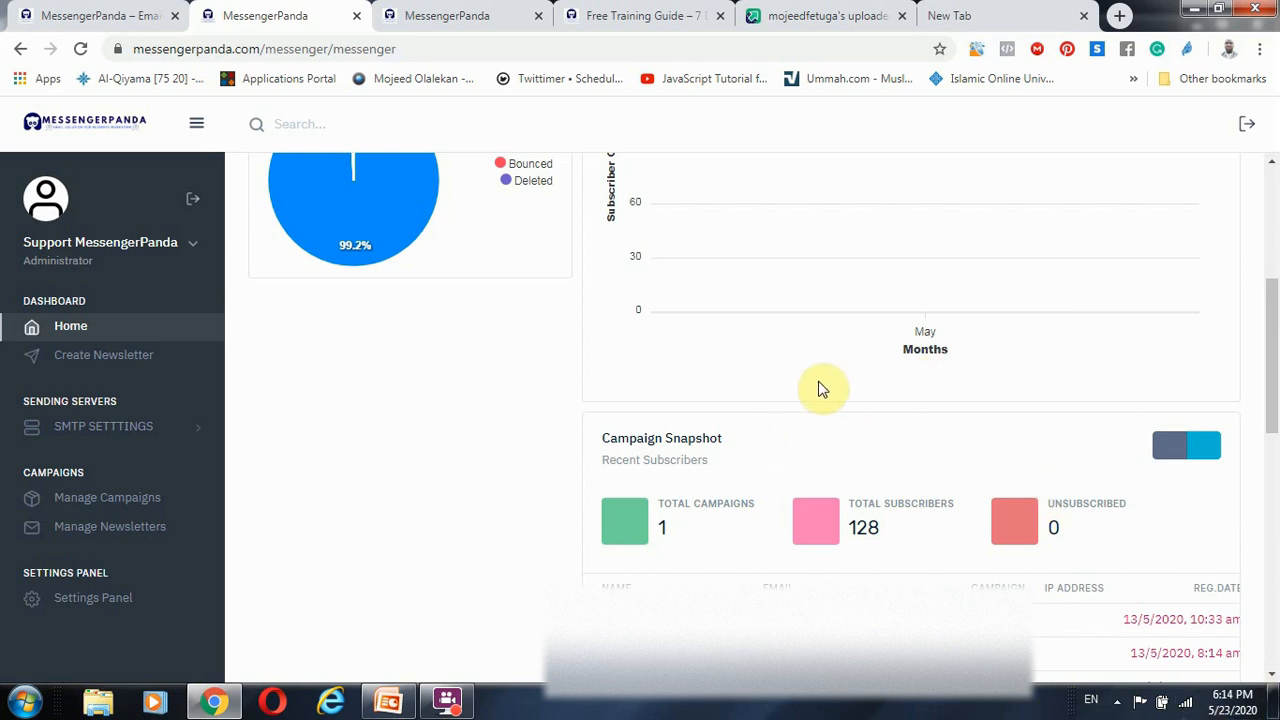
scroll(476, 445, "up", 4)
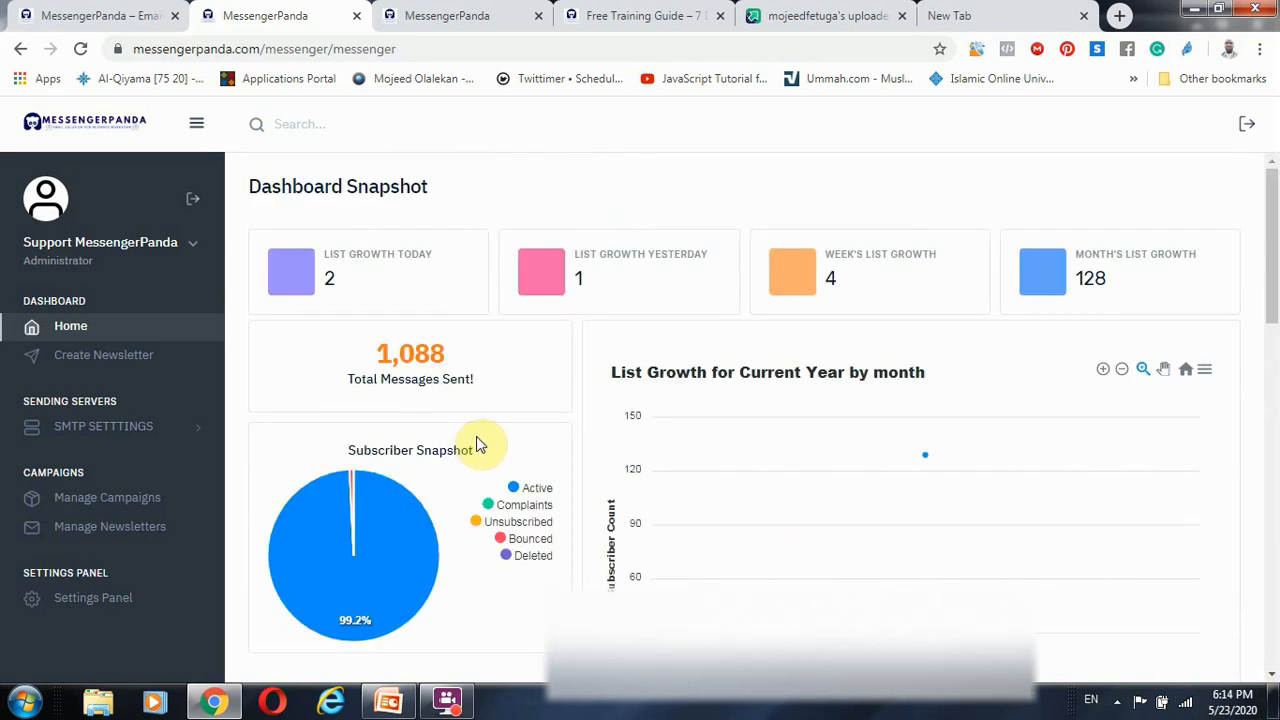